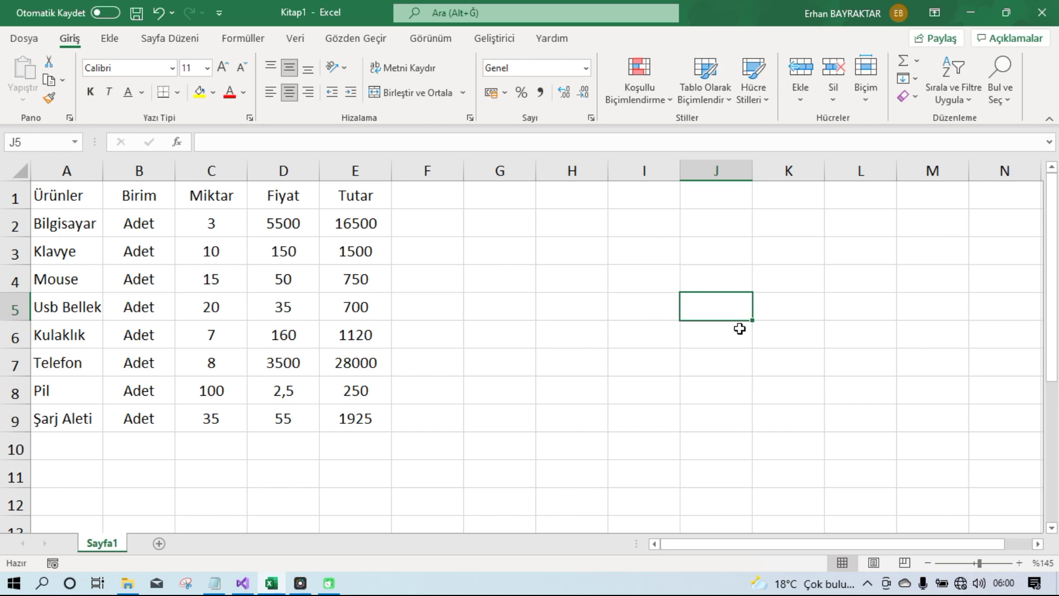
Select the product list in A1:E9
left_click(559, 250)
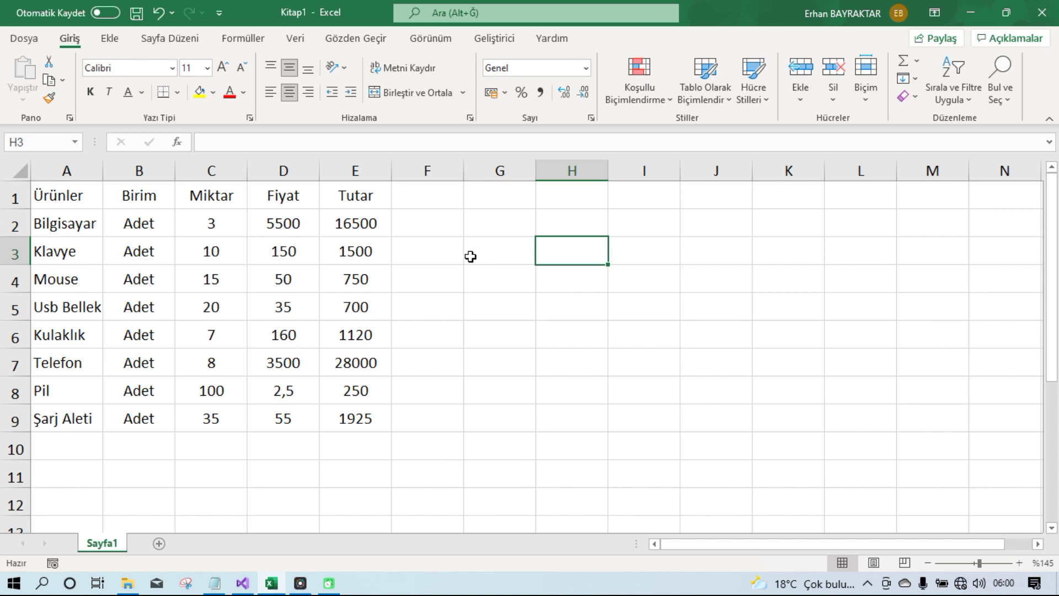
left_click(471, 257)
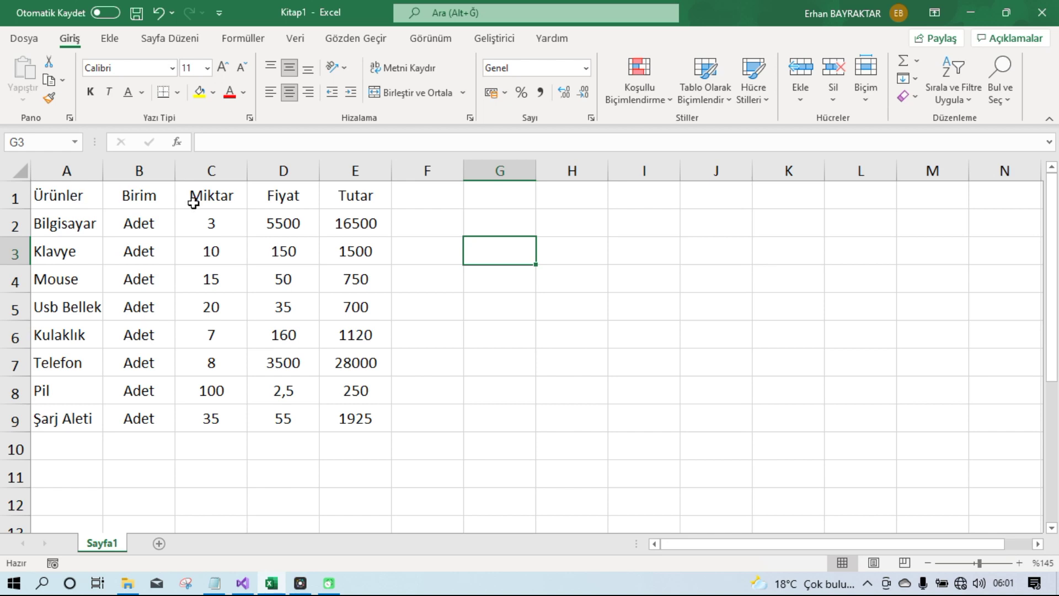
left_click(159, 213)
left_click_drag(83, 194, 265, 284)
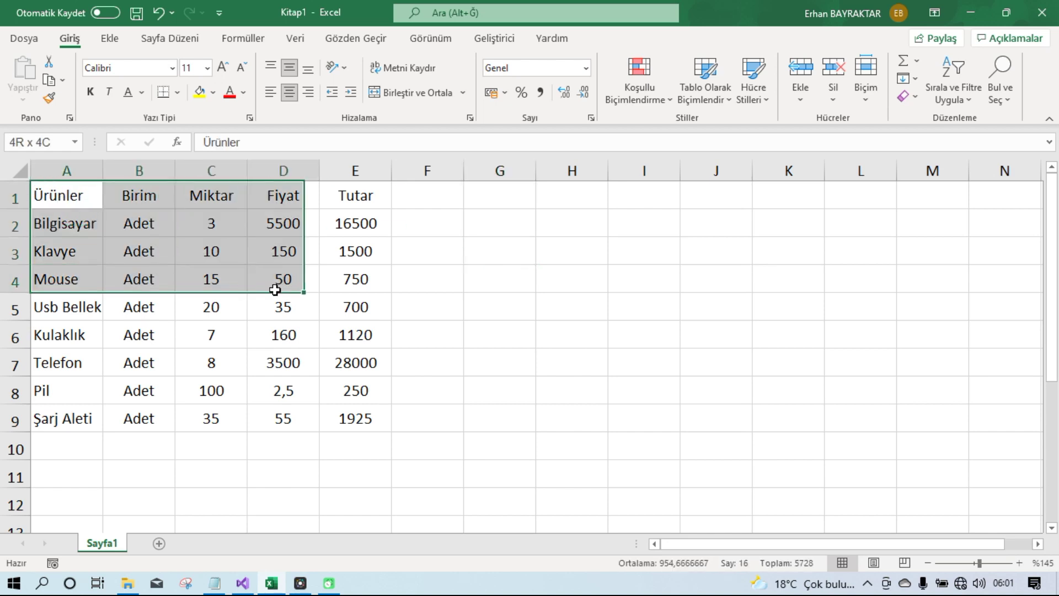
left_click_drag(265, 284, 353, 419)
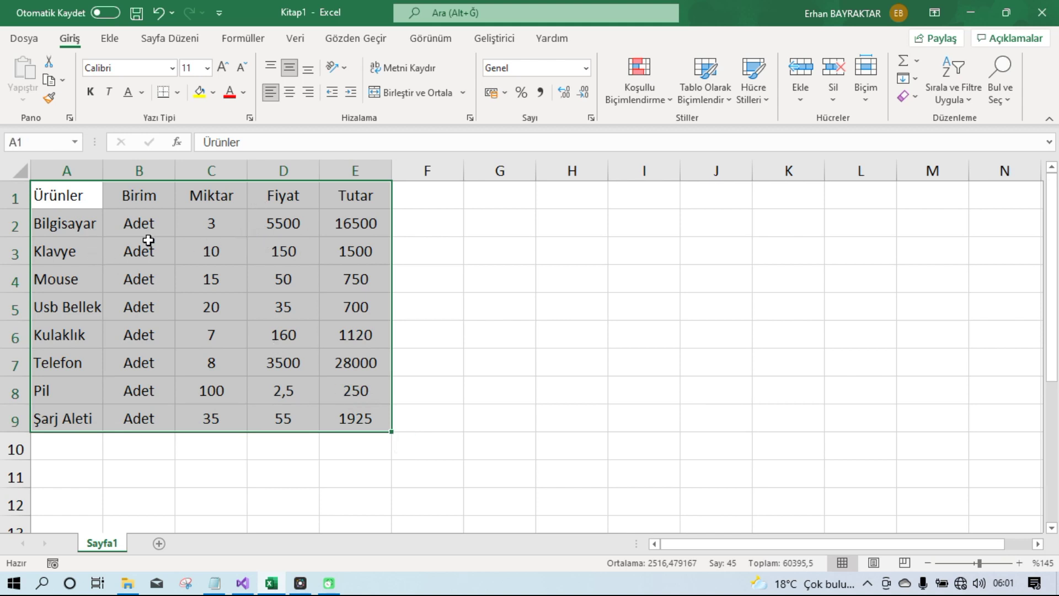
left_click_drag(80, 202, 353, 419)
Convert A1:E9 into table Tablo3, keeping the first row as headers
left_click(109, 40)
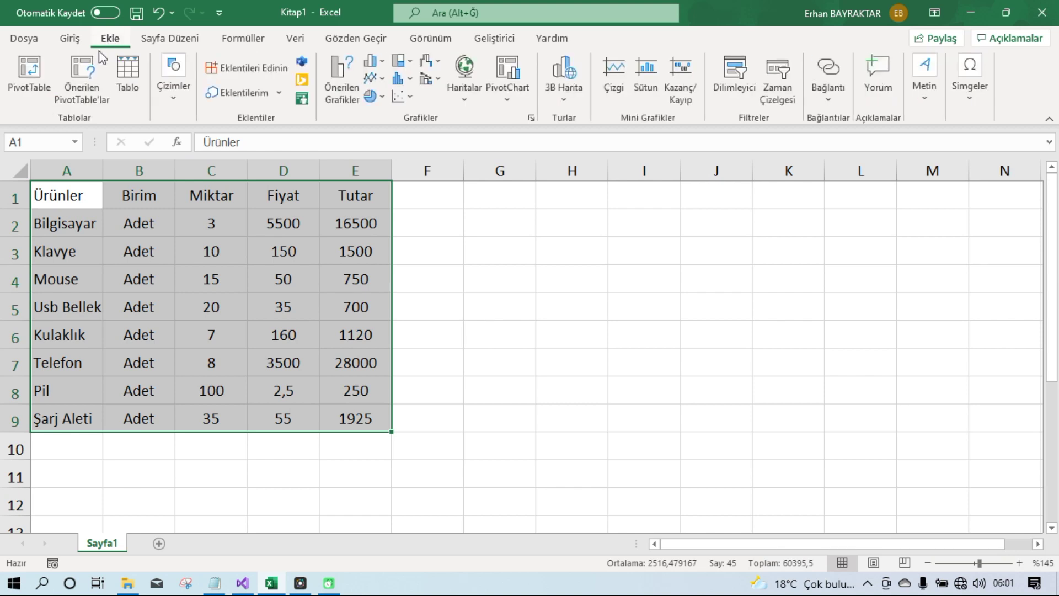
left_click(123, 78)
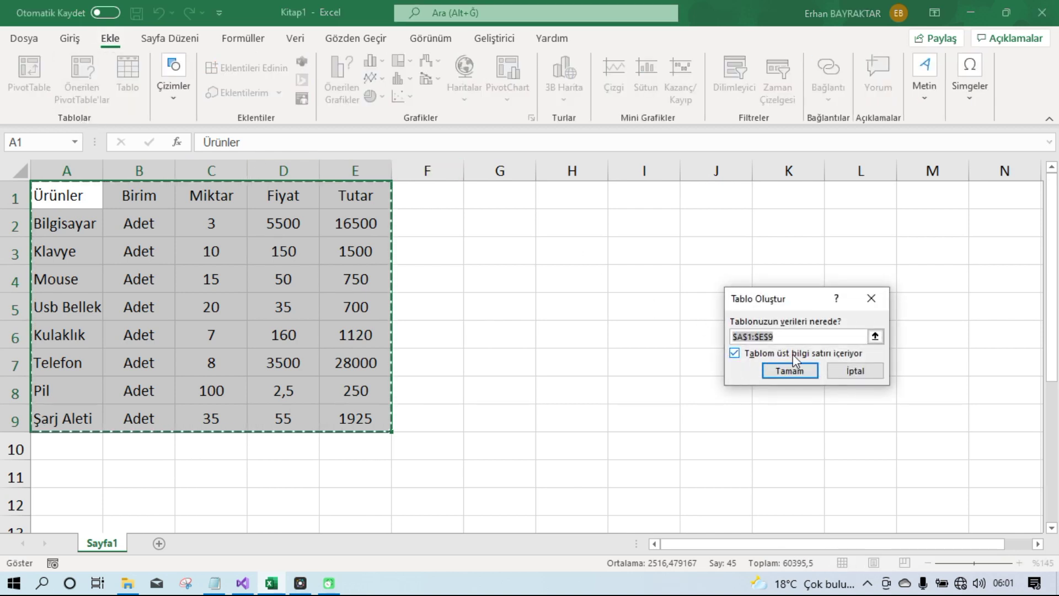
left_click(790, 373)
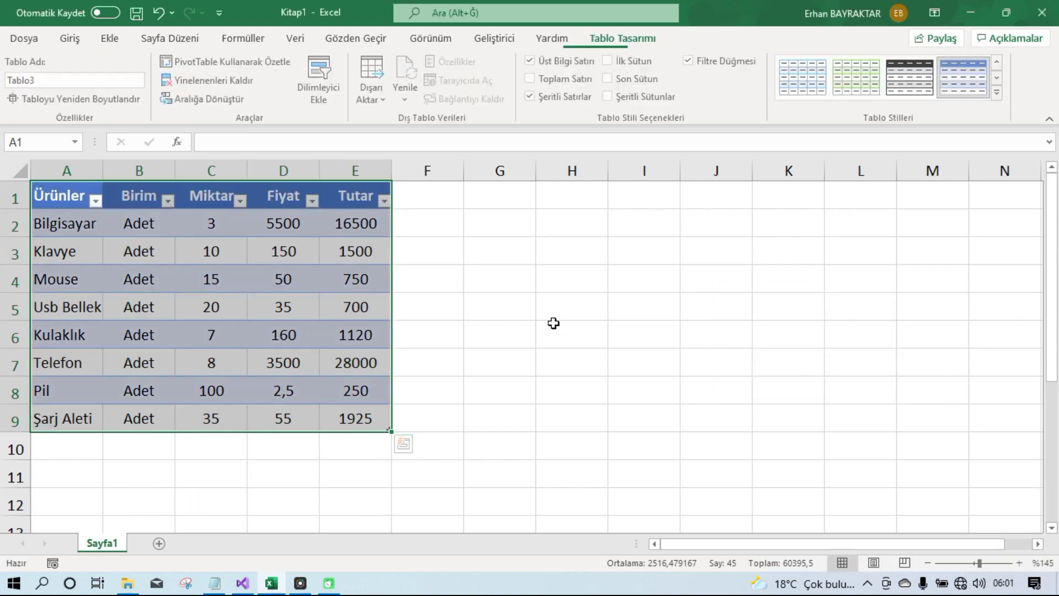
left_click(553, 330)
left_click(281, 301)
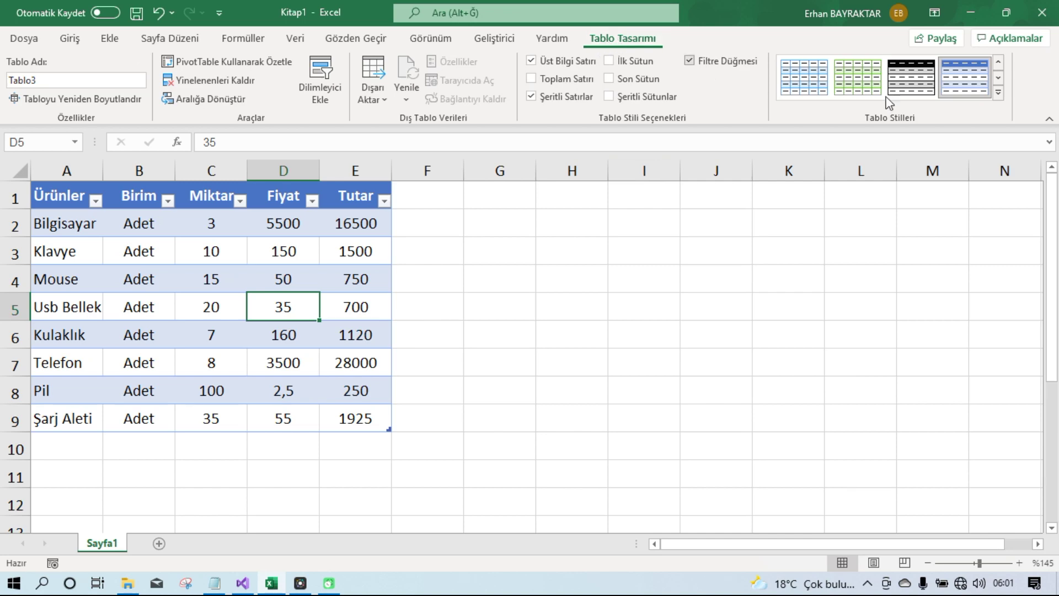
Apply a blue Medium banded style to the product table
left_click(1000, 95)
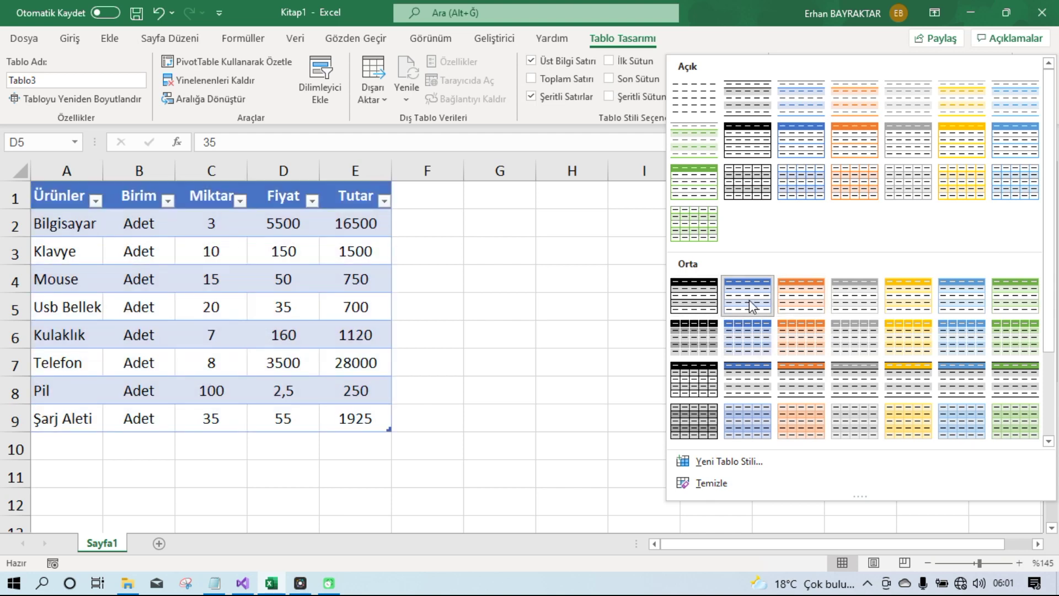
left_click(750, 299)
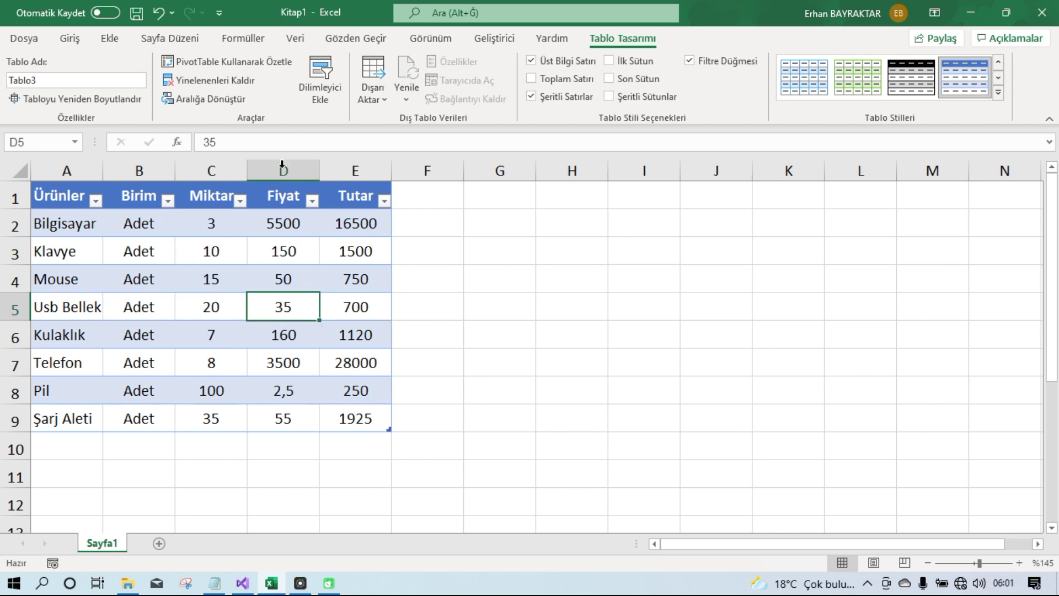
left_click(658, 329)
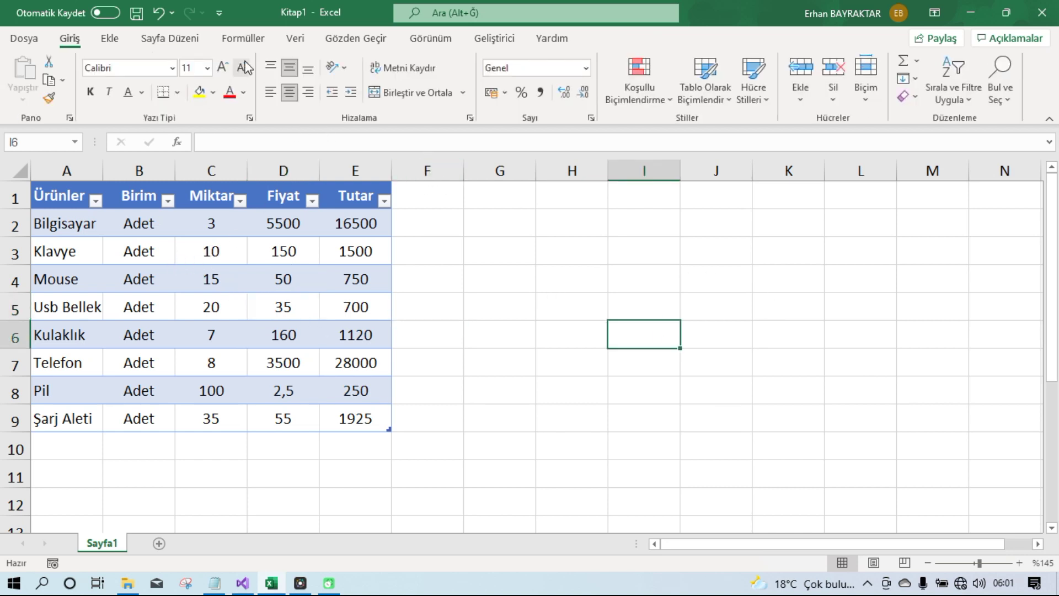
Turn off the worksheet gridlines from Page Layout
left_click(170, 38)
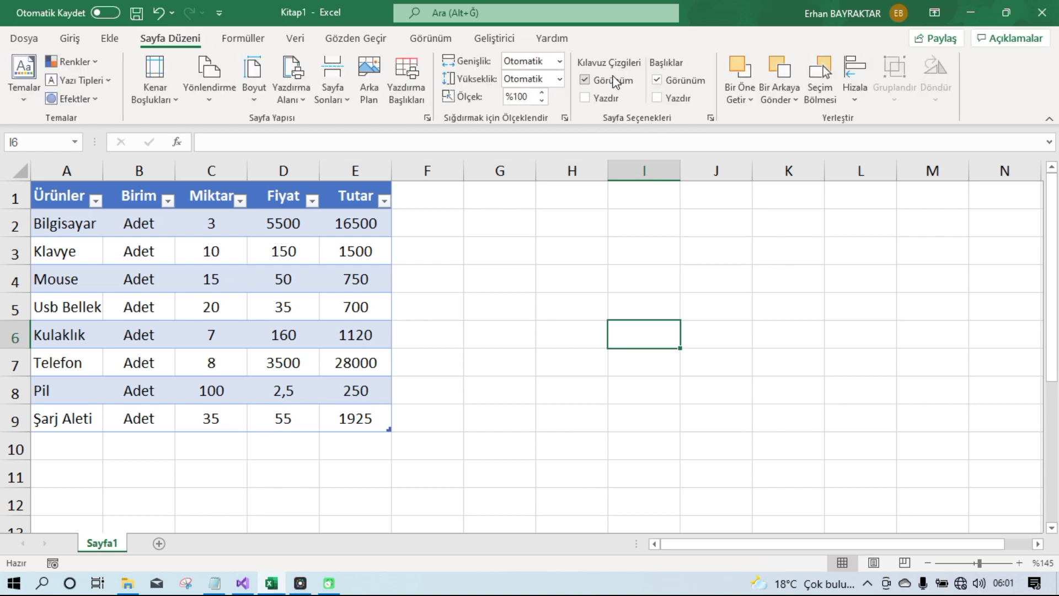
left_click(614, 82)
left_click(553, 254)
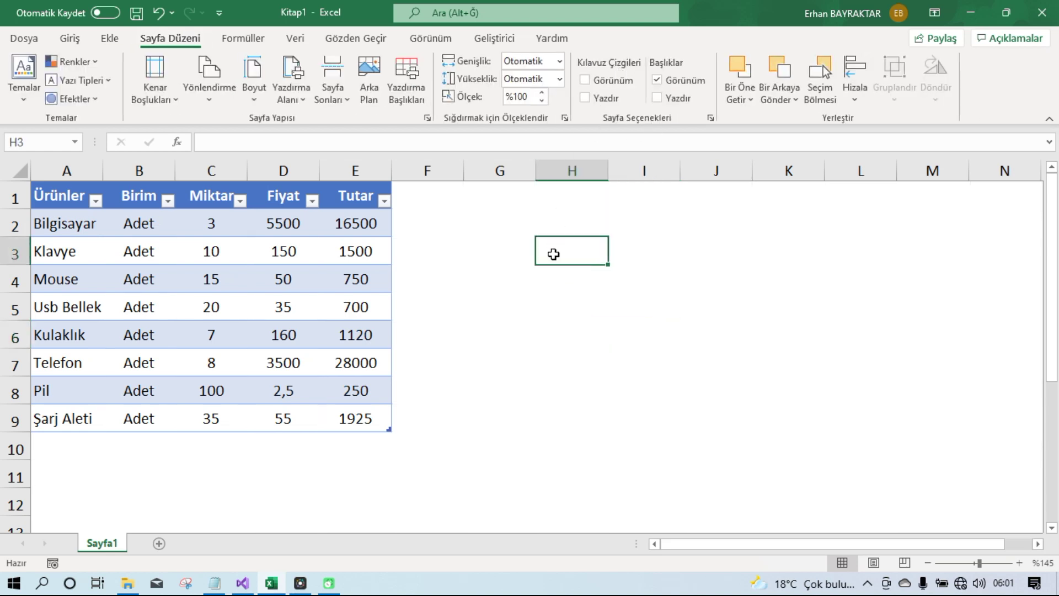
left_click(740, 271)
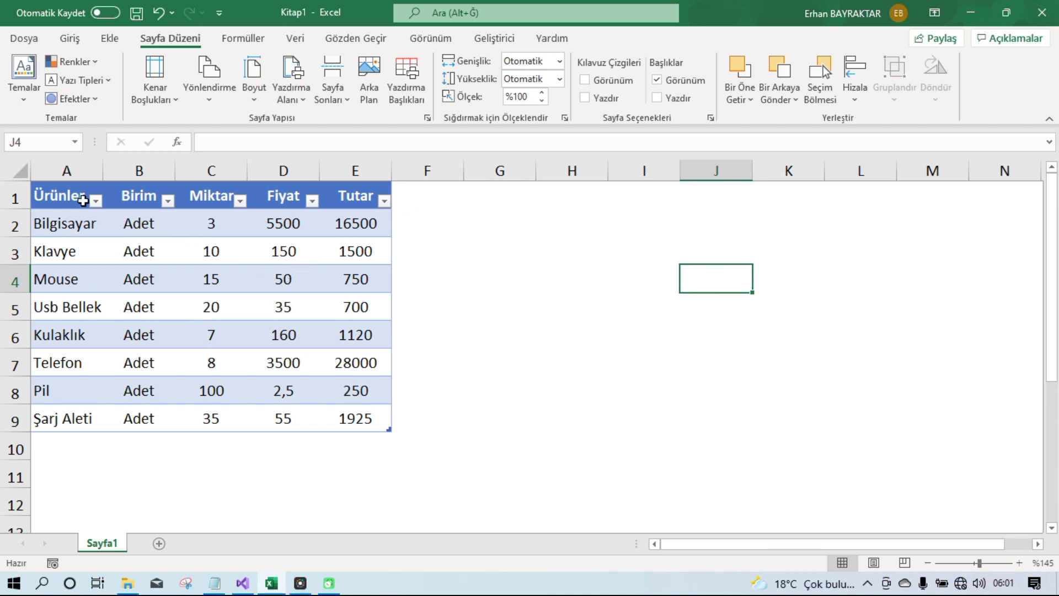
Insert a blank column A and widen it, shifting Tablo3 to B1:F9
right_click(52, 168)
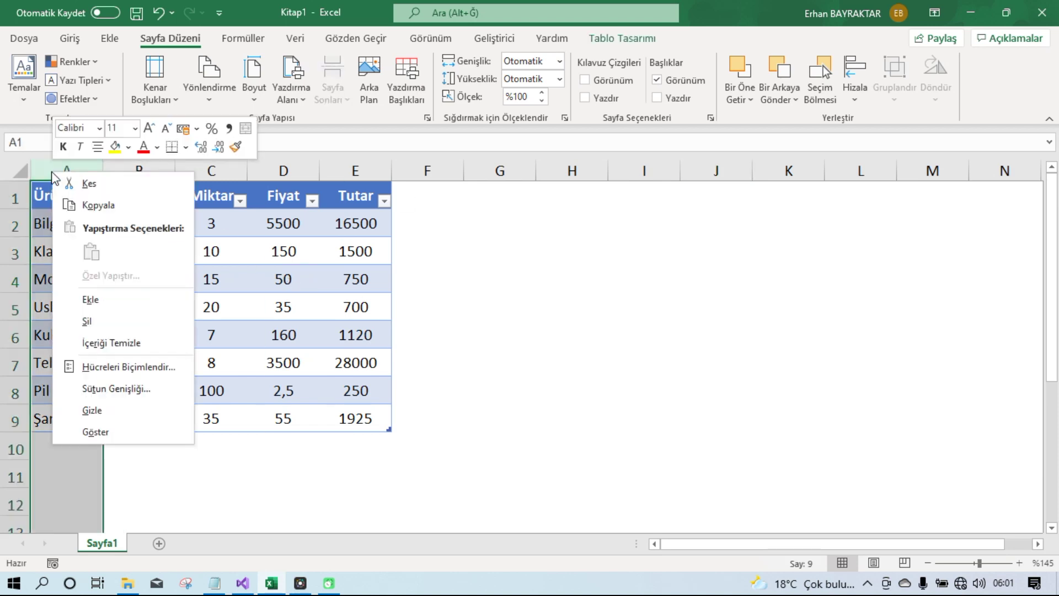
left_click(108, 304)
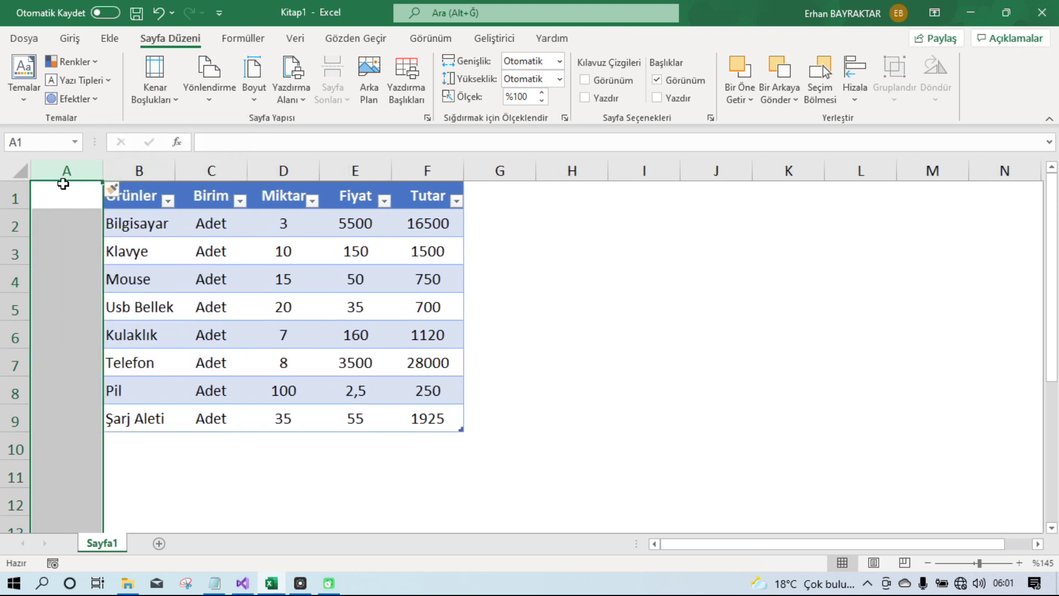
left_click_drag(103, 171, 272, 202)
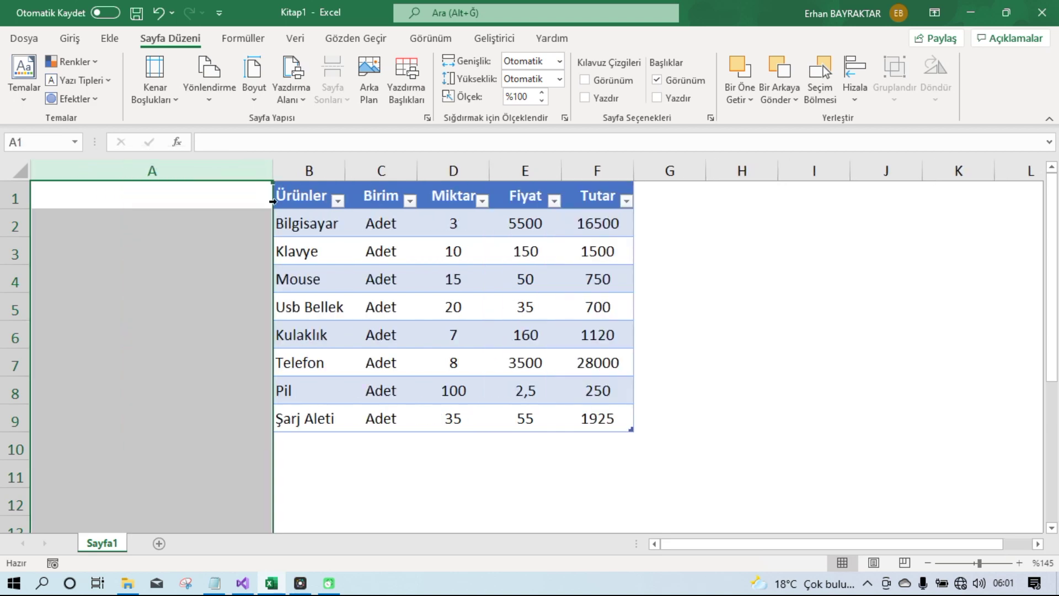
left_click(369, 413)
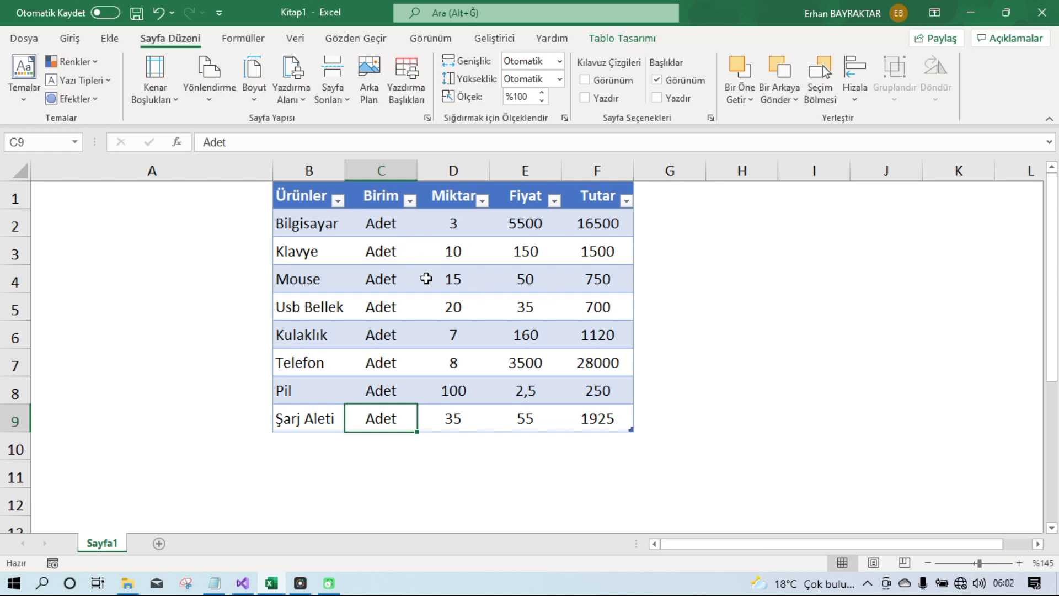
key("Up")
key("Up")
key("Up")
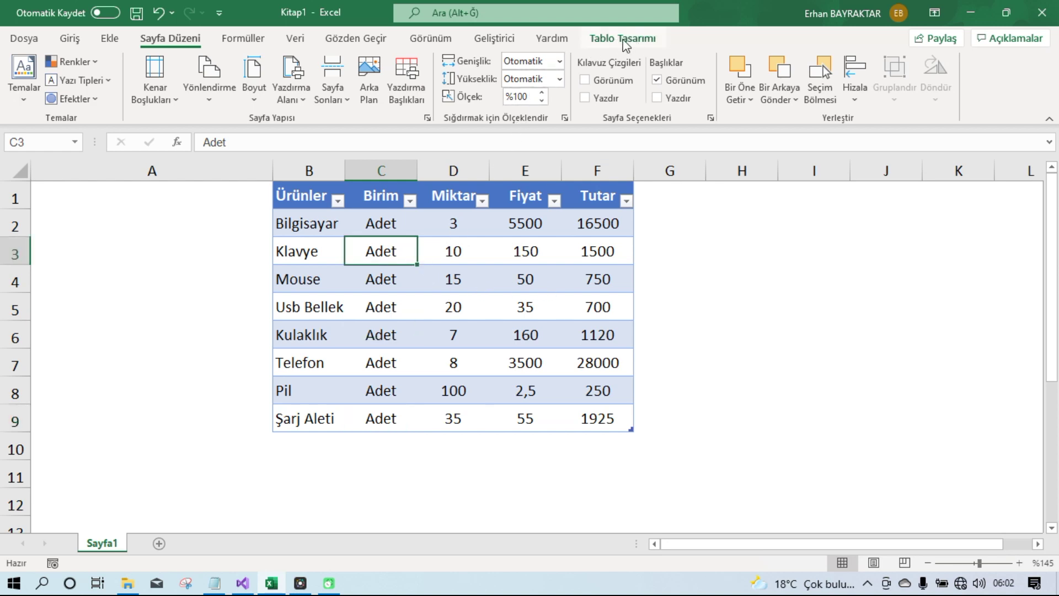
left_click(764, 353)
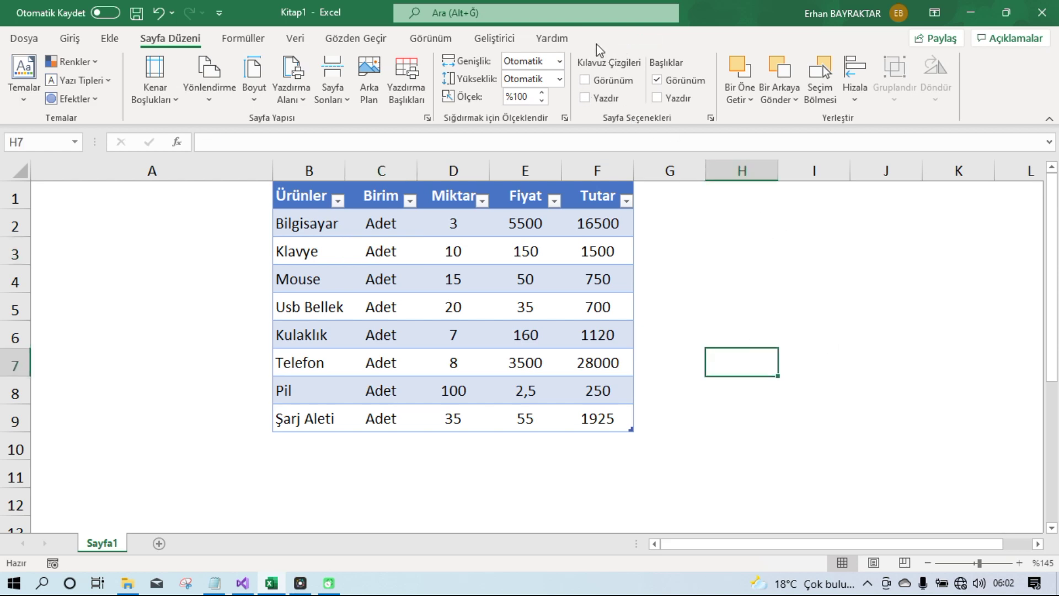
left_click(359, 251)
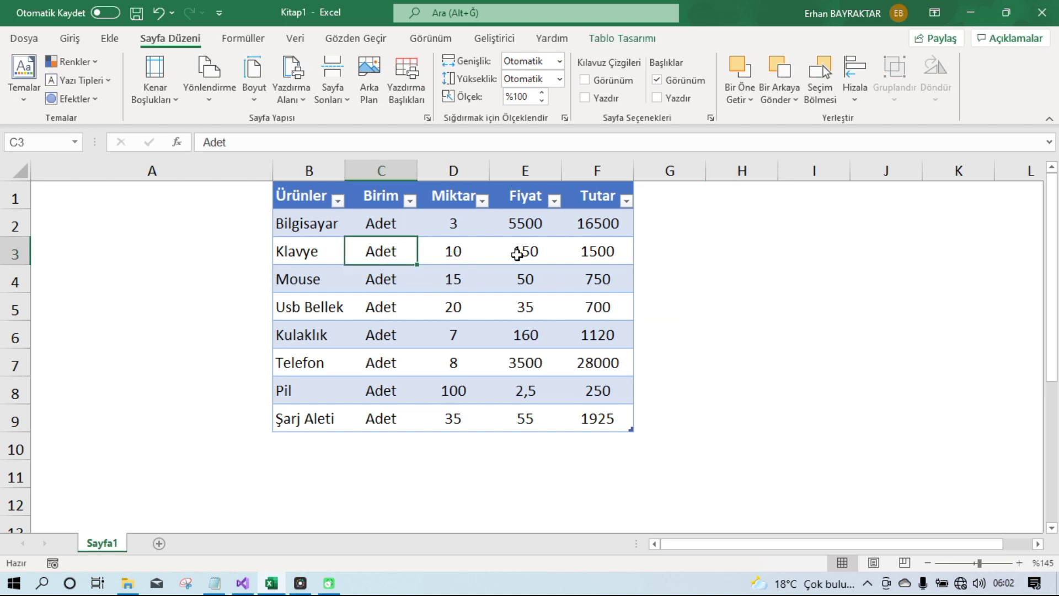
Turn on the Toplam total row (50745) and toggle Last Column emphasis on and off
left_click(625, 38)
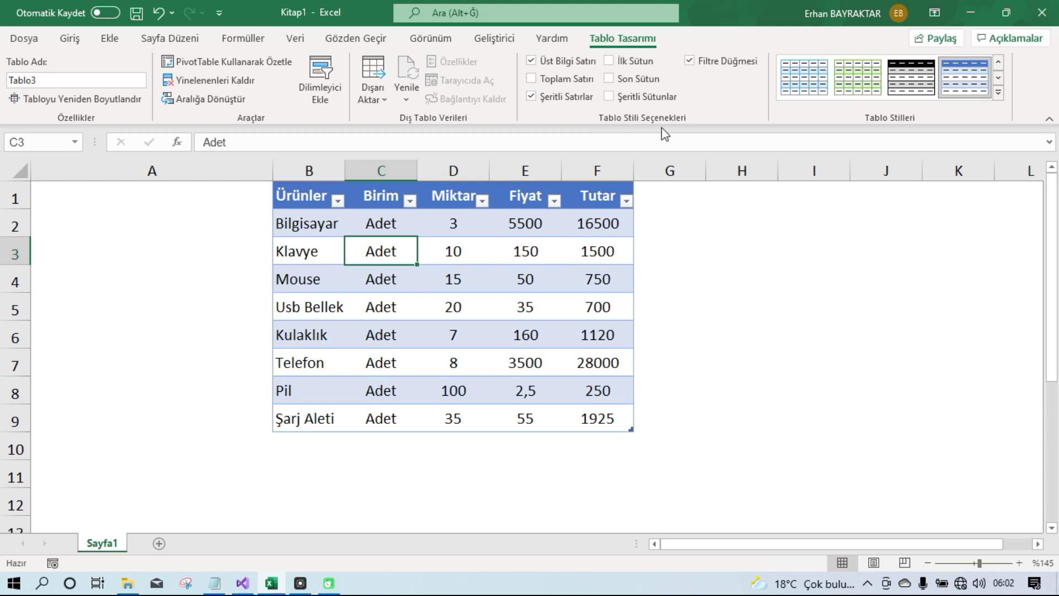
left_click(531, 79)
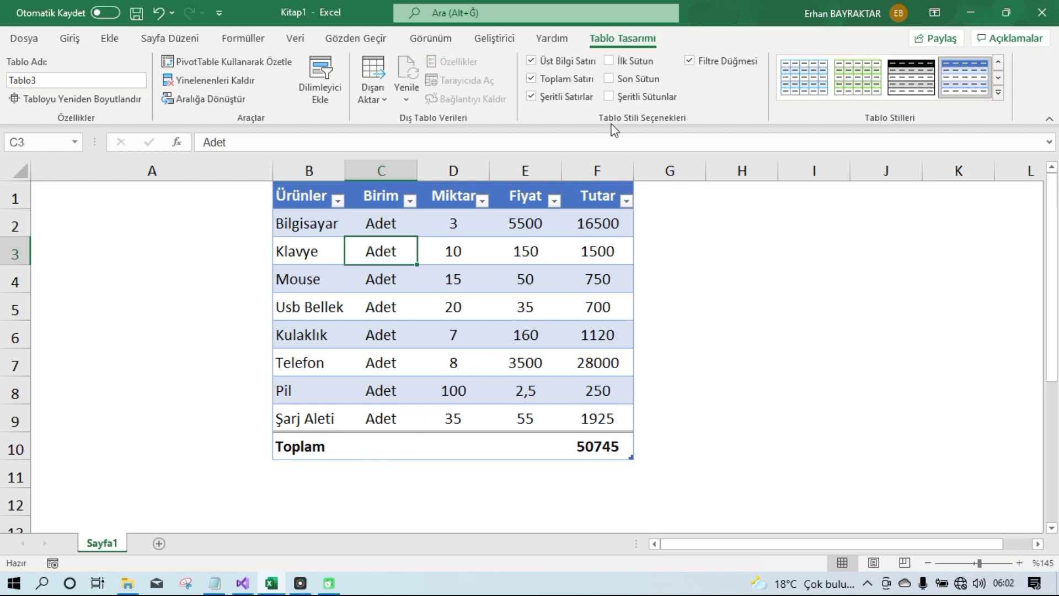
left_click(633, 80)
left_click(634, 80)
left_click(629, 81)
left_click(629, 80)
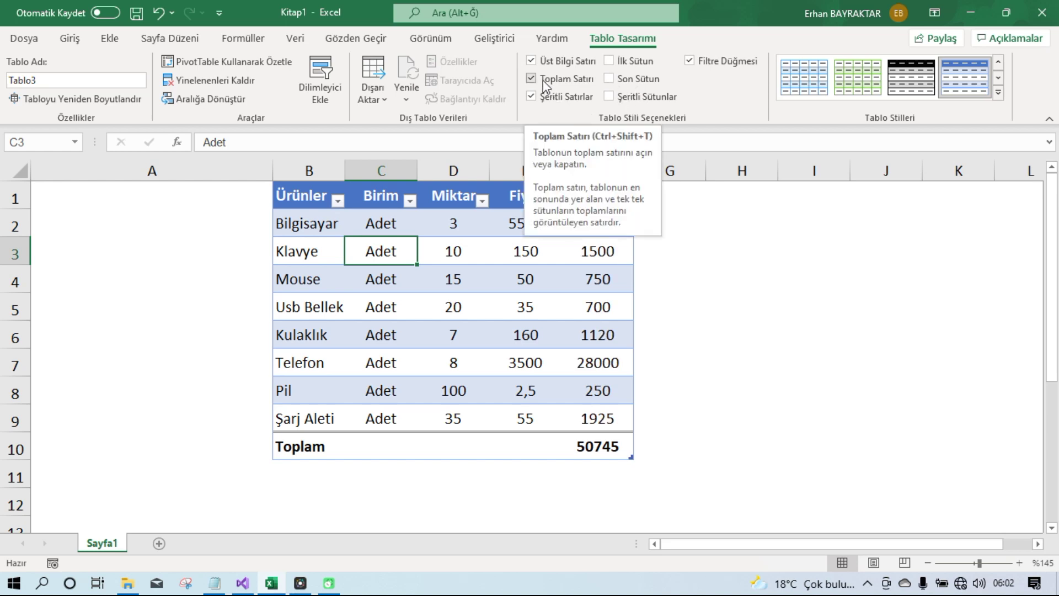
Turn the Toplam total row off again, leaving eight product rows
left_click(543, 81)
left_click(757, 338)
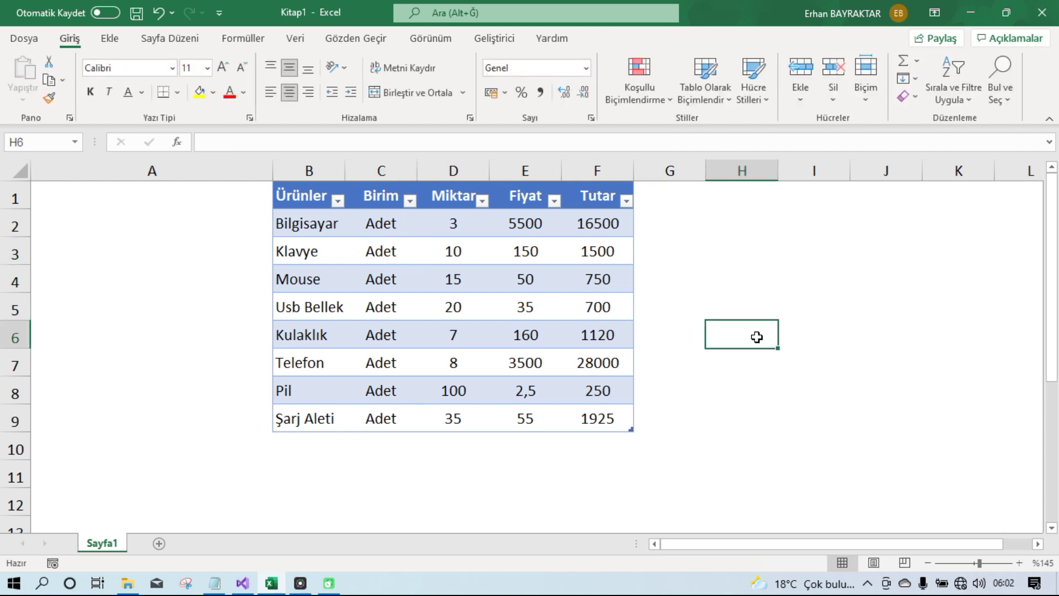
left_click(534, 350)
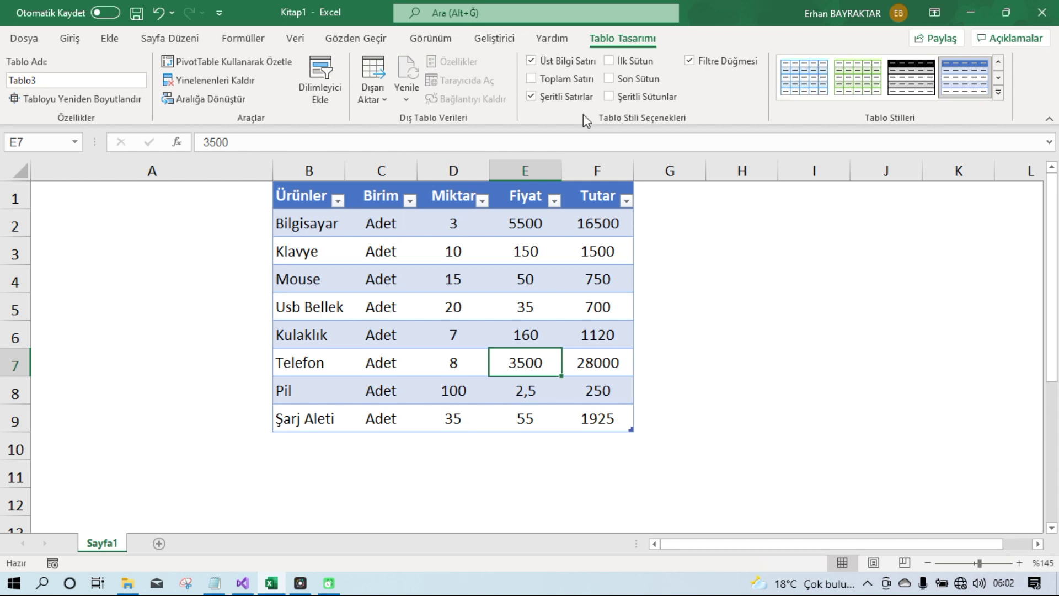
left_click(501, 41)
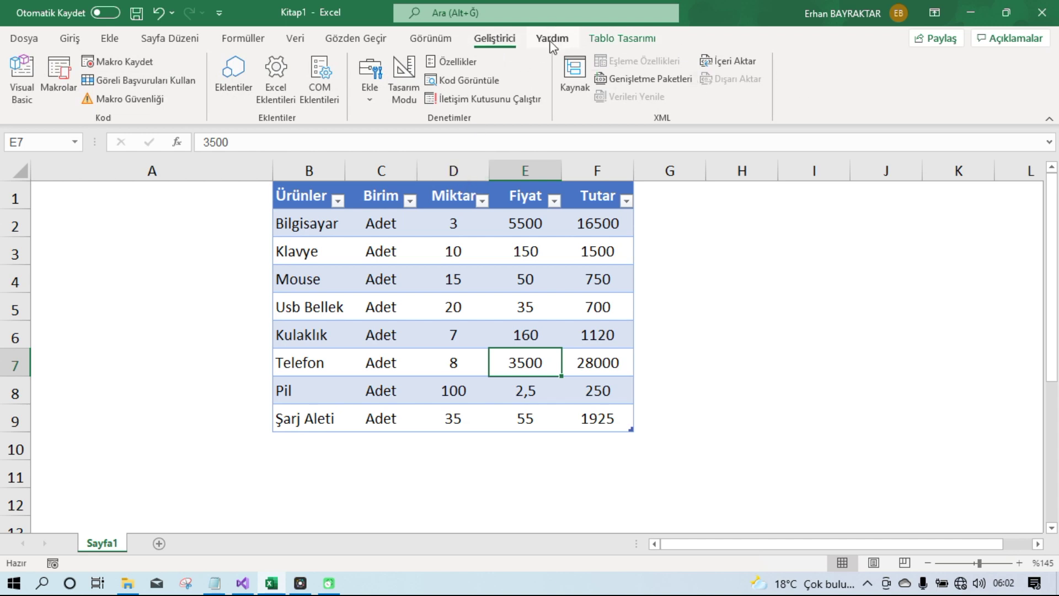
left_click(431, 39)
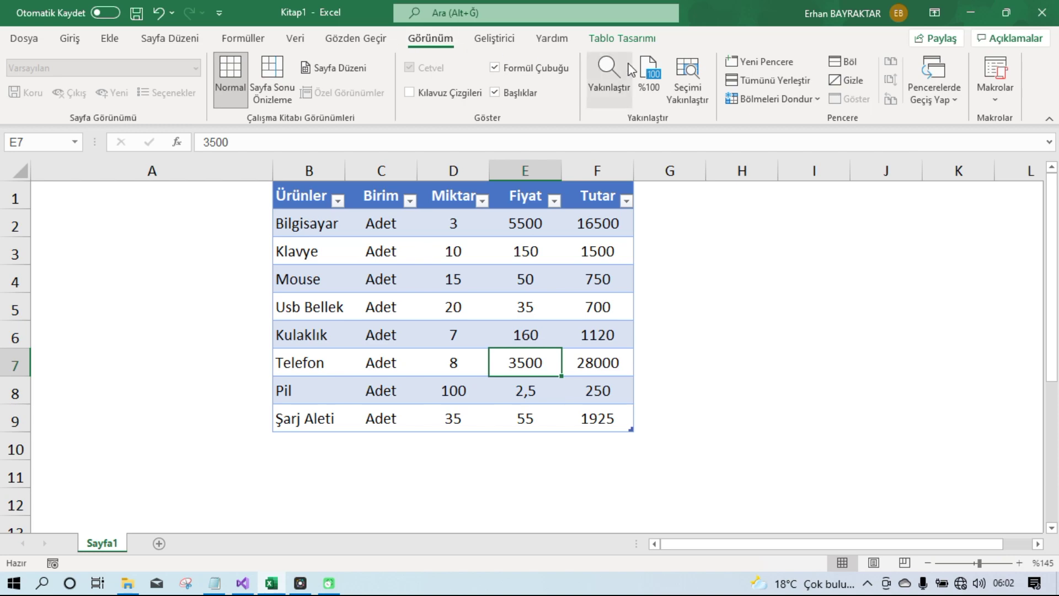
Enable the Geliştirici tab through Customize Ribbon and switch to it
right_click(574, 55)
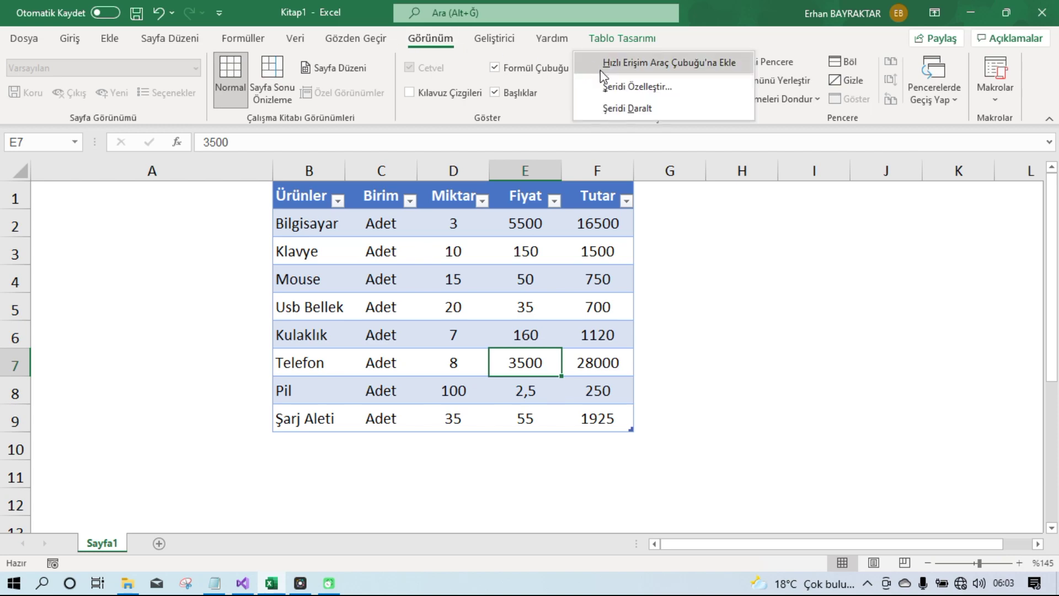
left_click(620, 86)
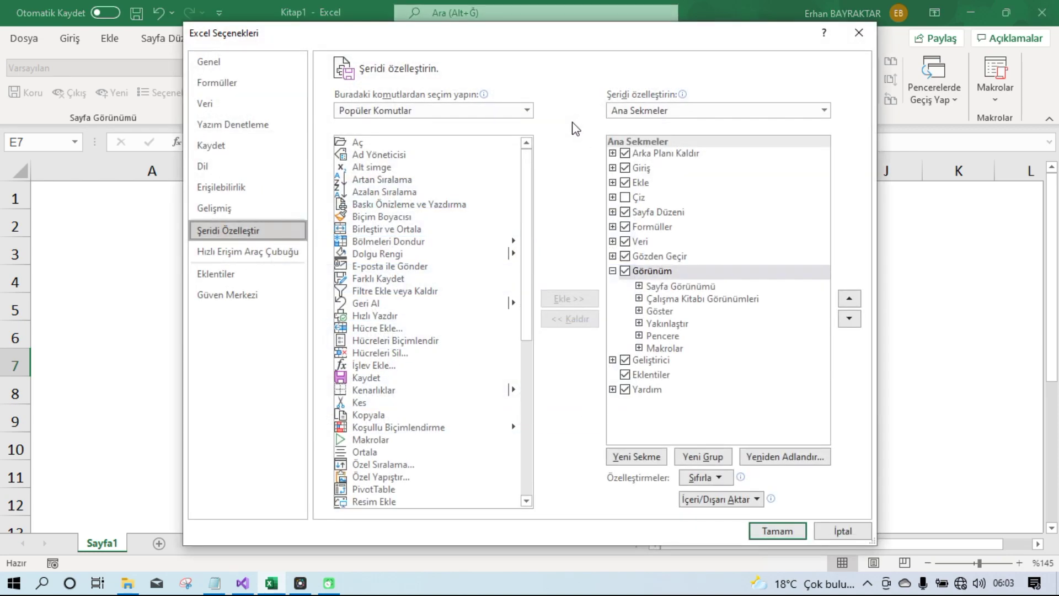
left_click_drag(489, 40, 510, 36)
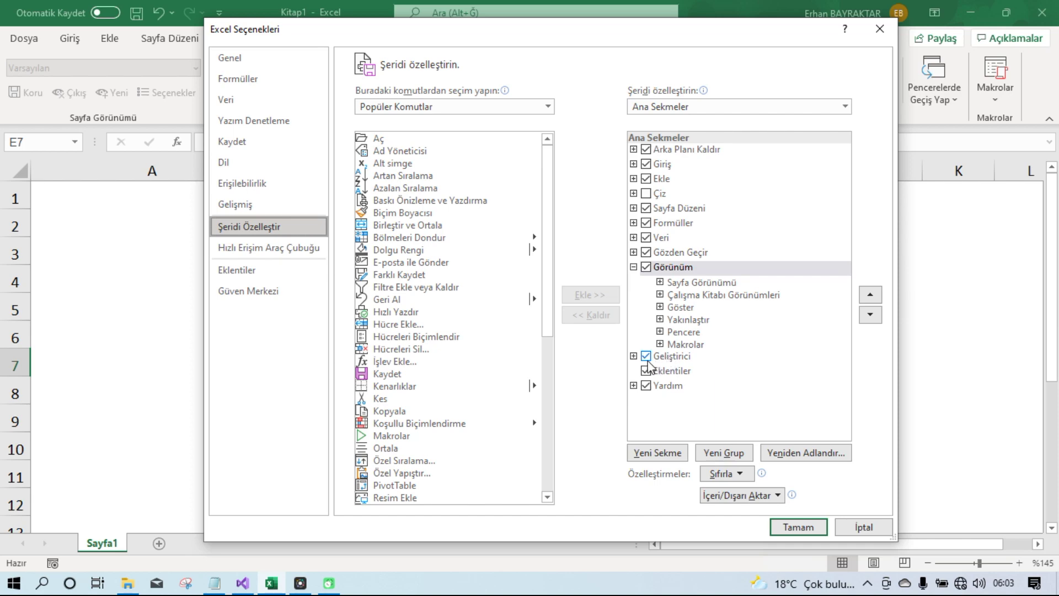
left_click(646, 357)
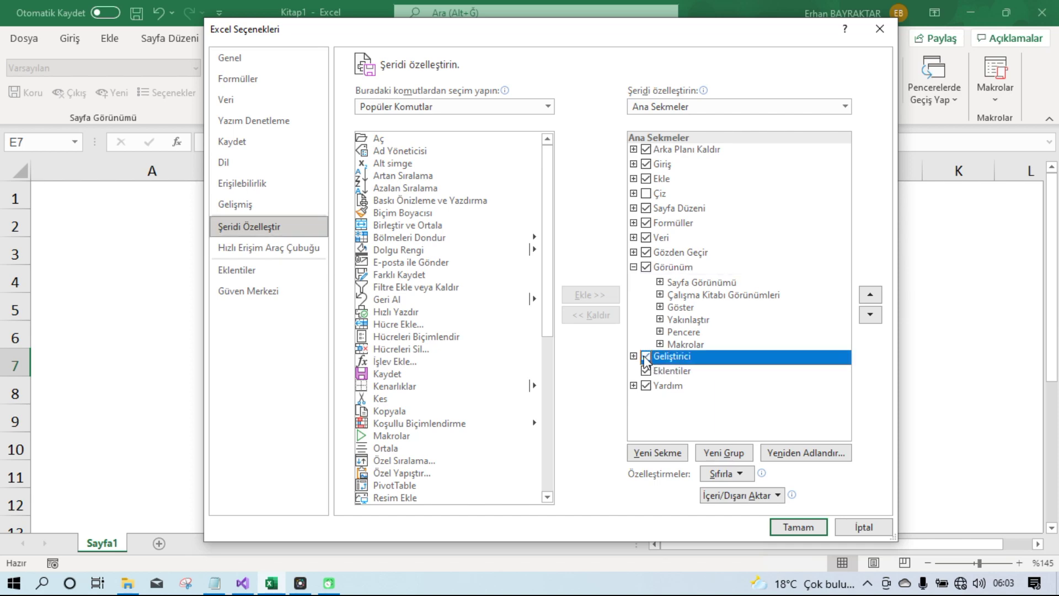
left_click(799, 527)
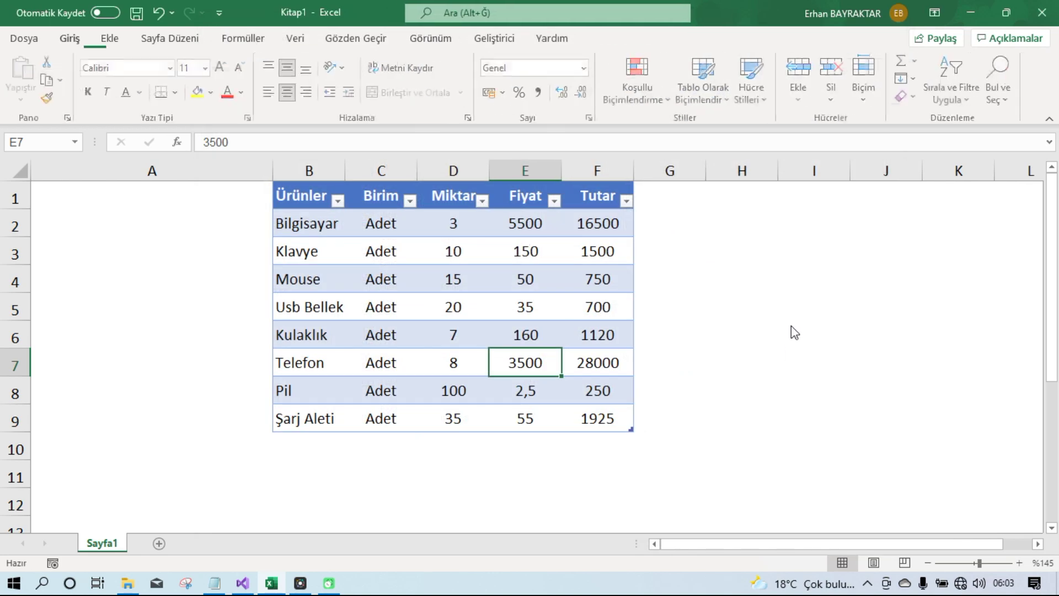
left_click(814, 333)
left_click(505, 41)
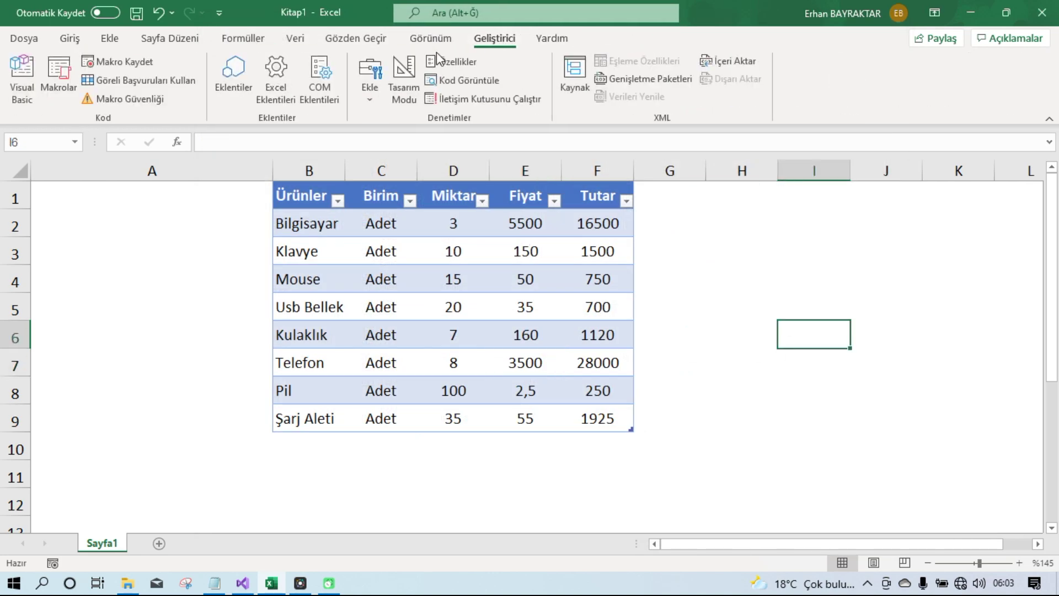
Start recording a new macro named 'ac' stored in this workbook
left_click(404, 279)
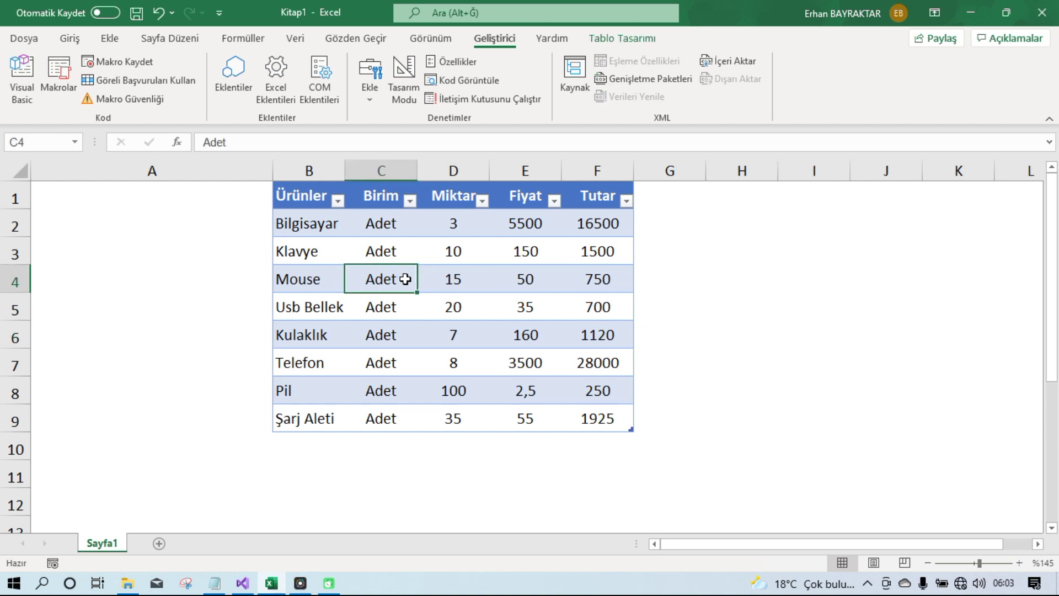
left_click(635, 40)
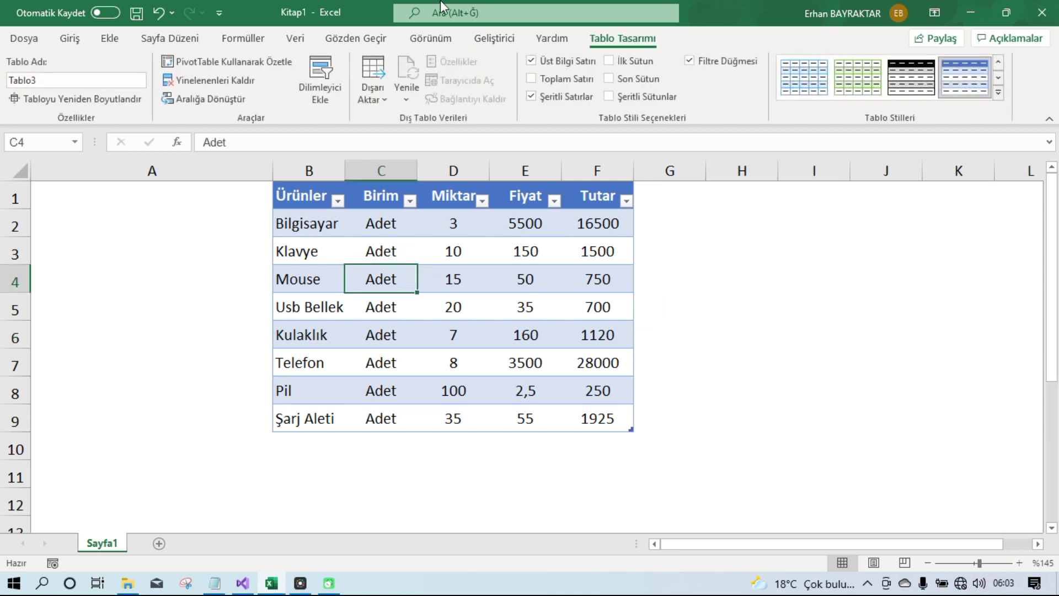
left_click(446, 40)
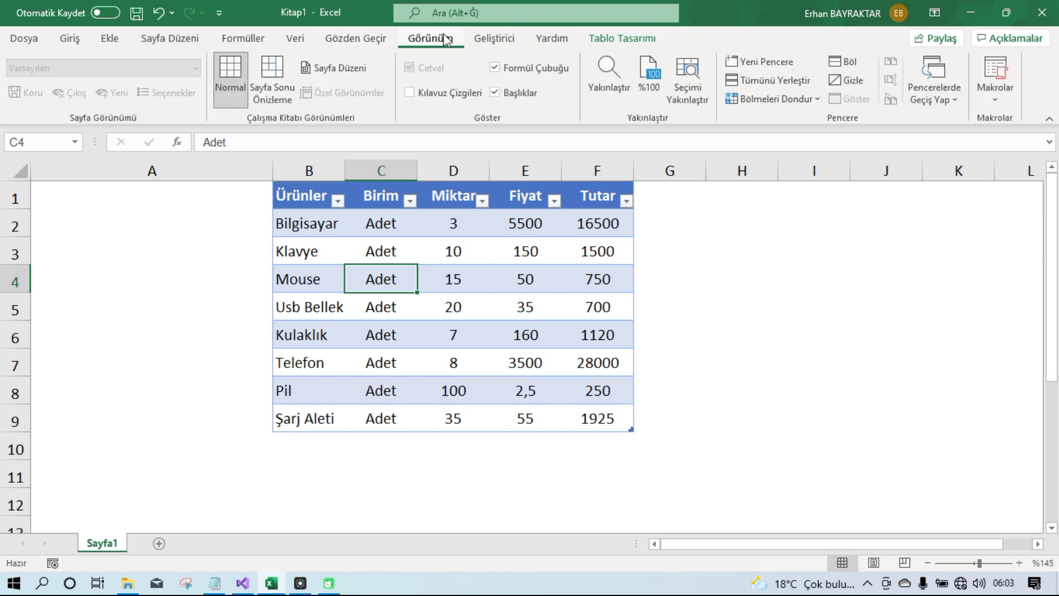
left_click(996, 101)
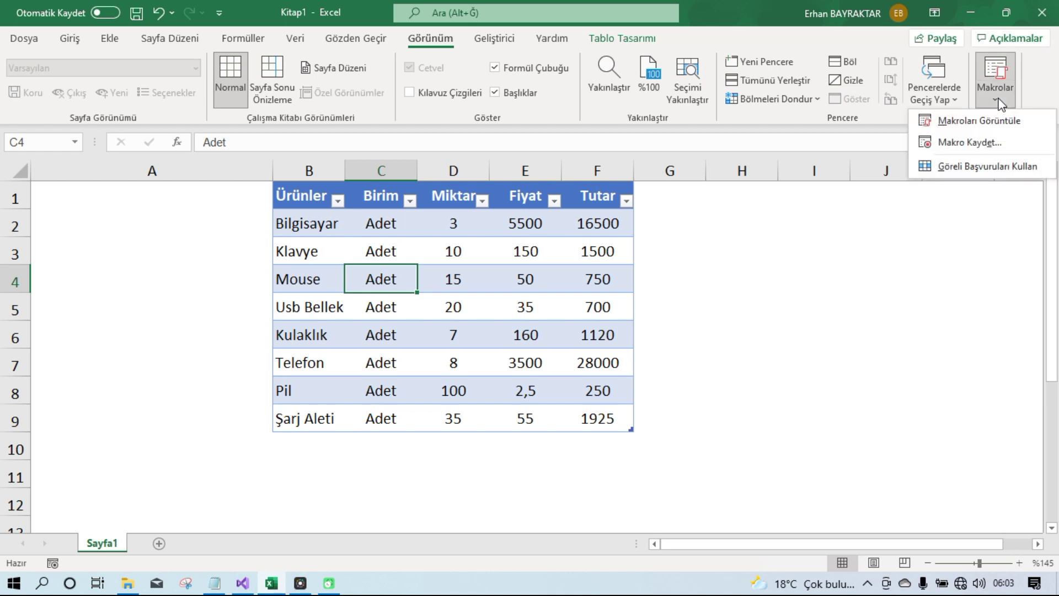
left_click(971, 142)
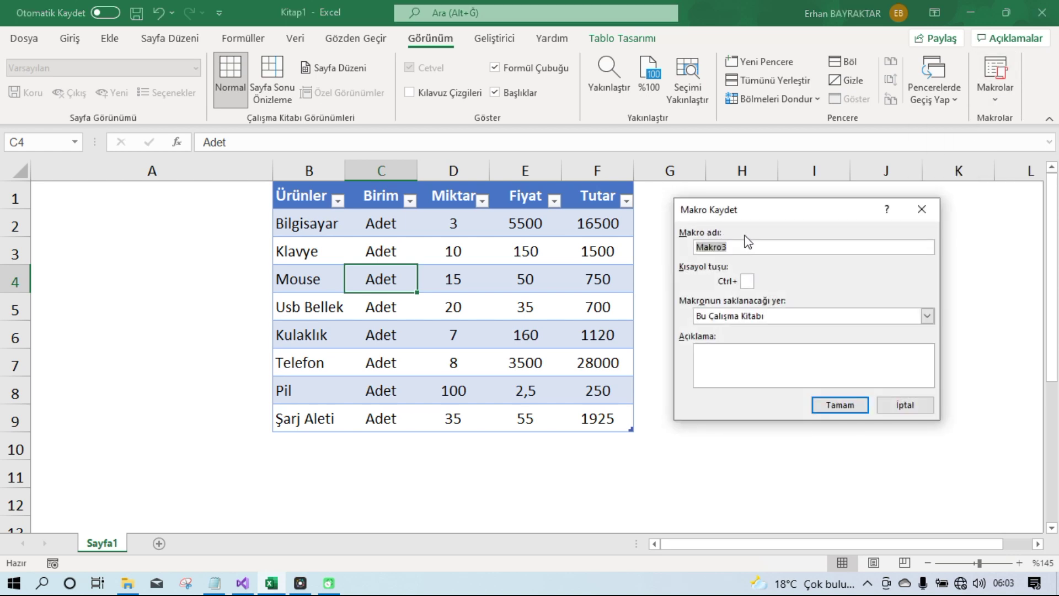
type("ac")
left_click(841, 405)
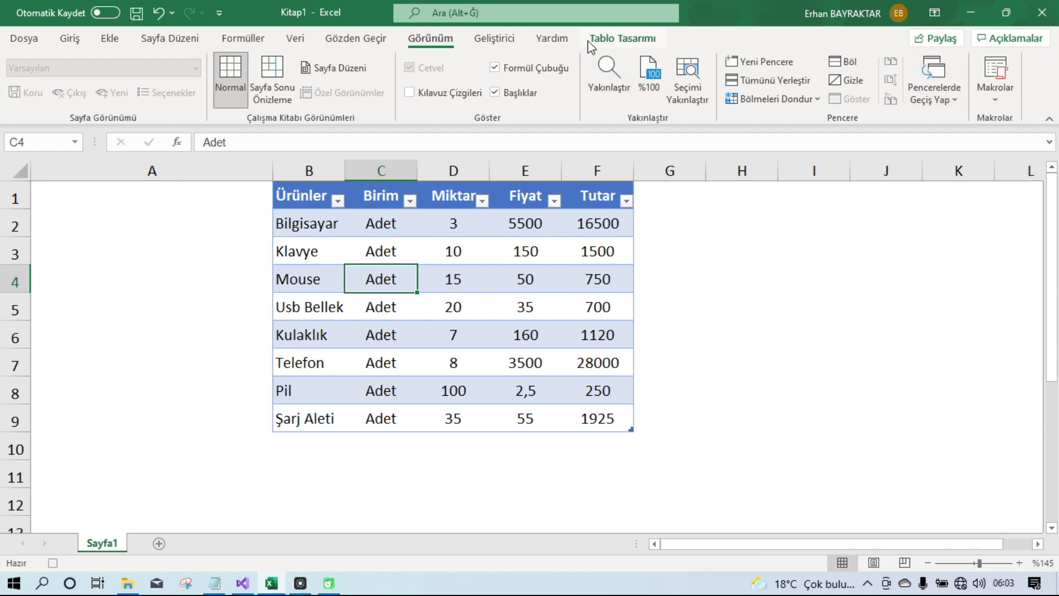
left_click(622, 38)
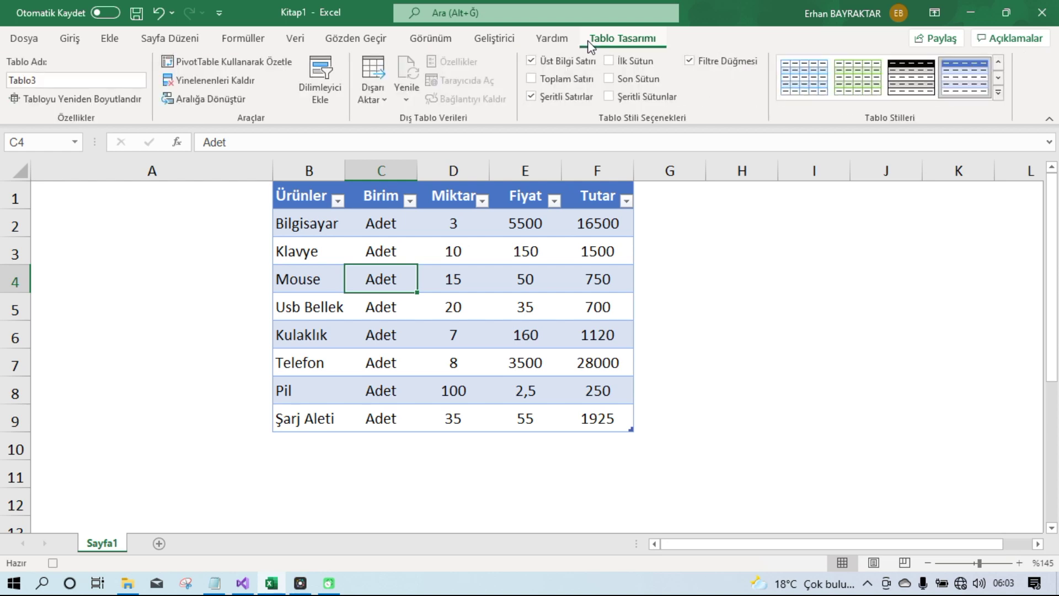
Turn on the Toplam row showing 50745, then stop the macro recording
left_click(563, 83)
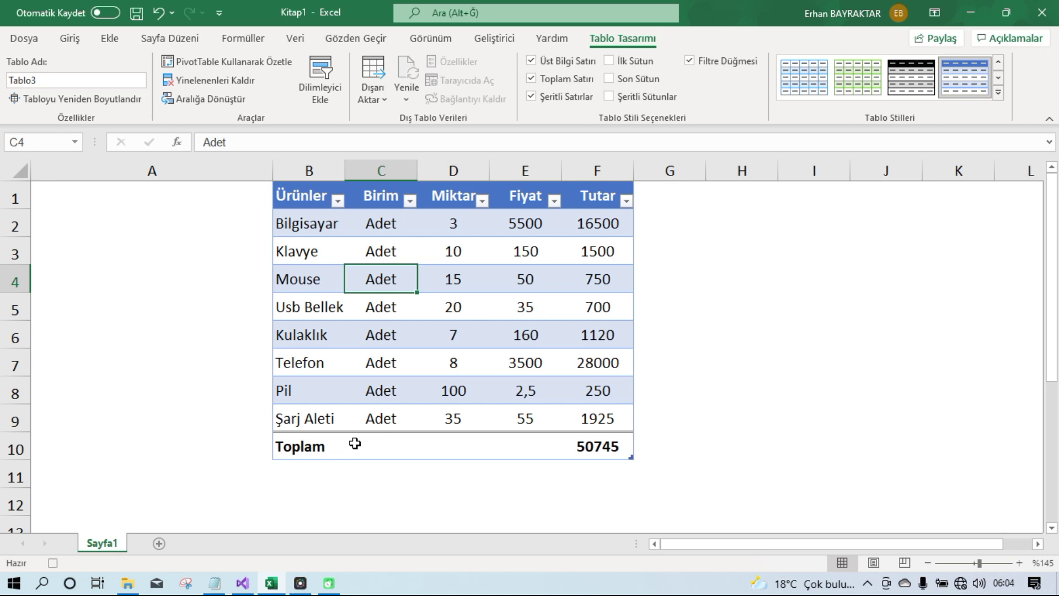
left_click(424, 42)
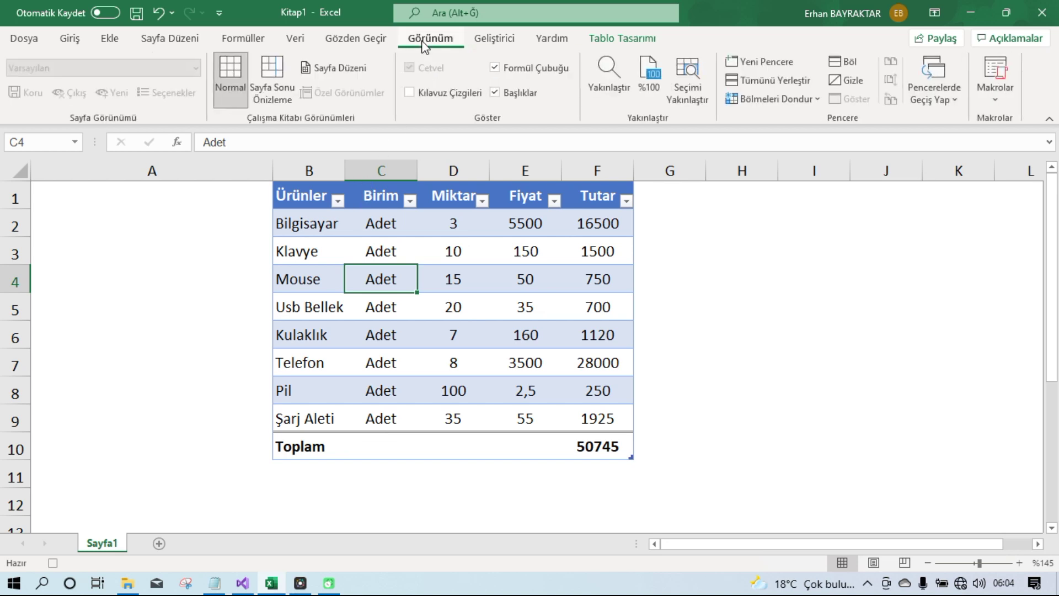
left_click(993, 100)
left_click(971, 142)
left_click(991, 90)
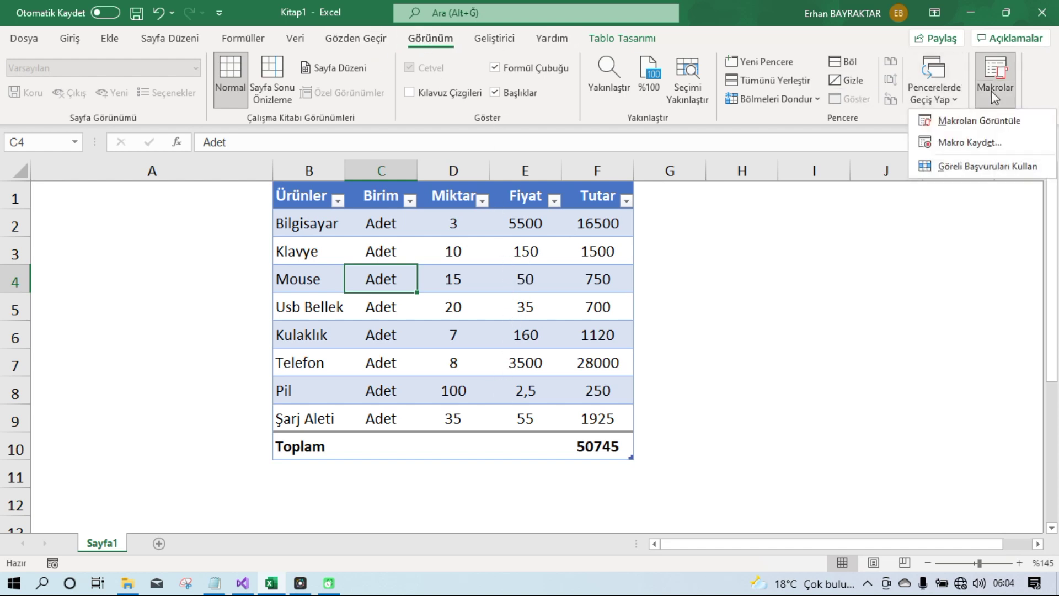
Record a macro named 'kapat' that turns off the Toplam row
left_click(969, 143)
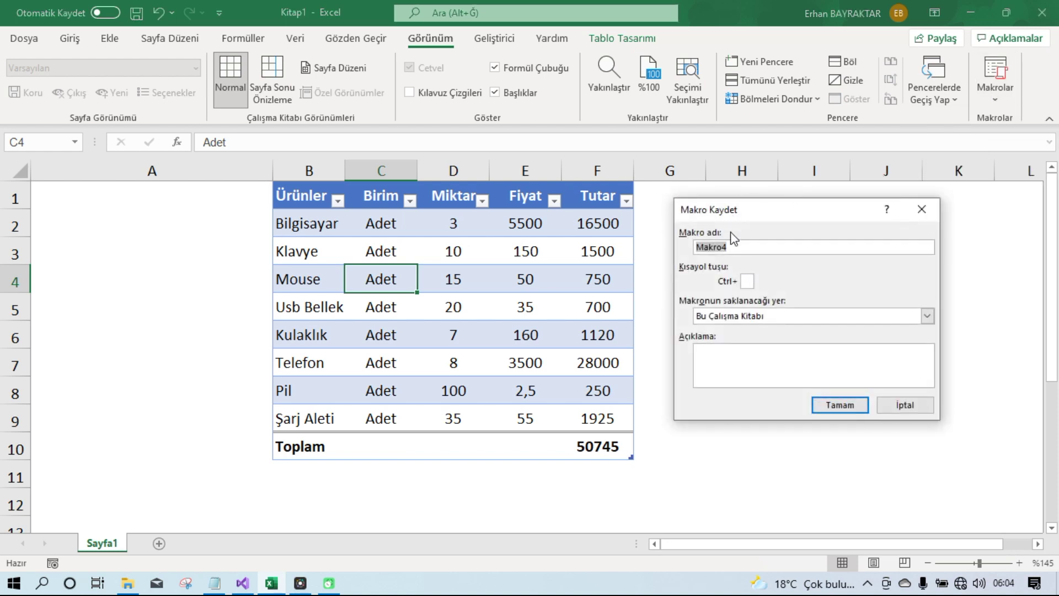
type("kapat")
left_click(835, 408)
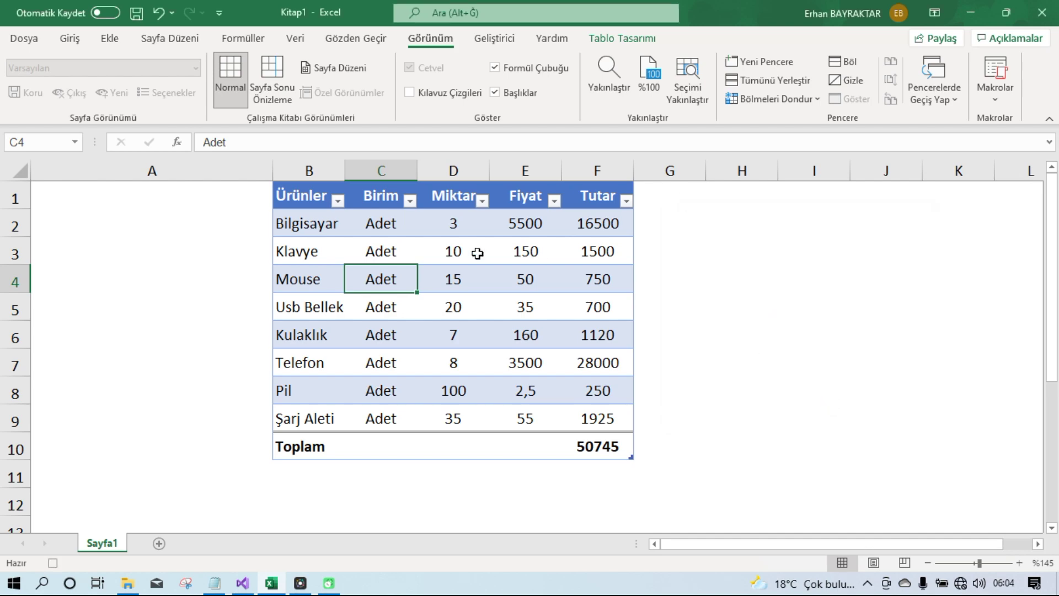
left_click(620, 47)
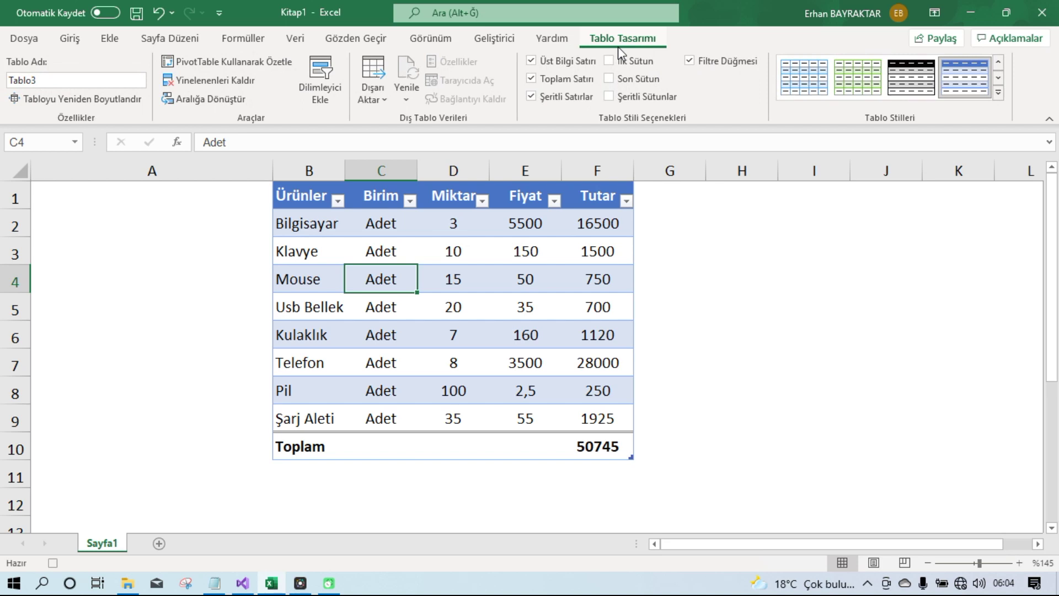
left_click(566, 80)
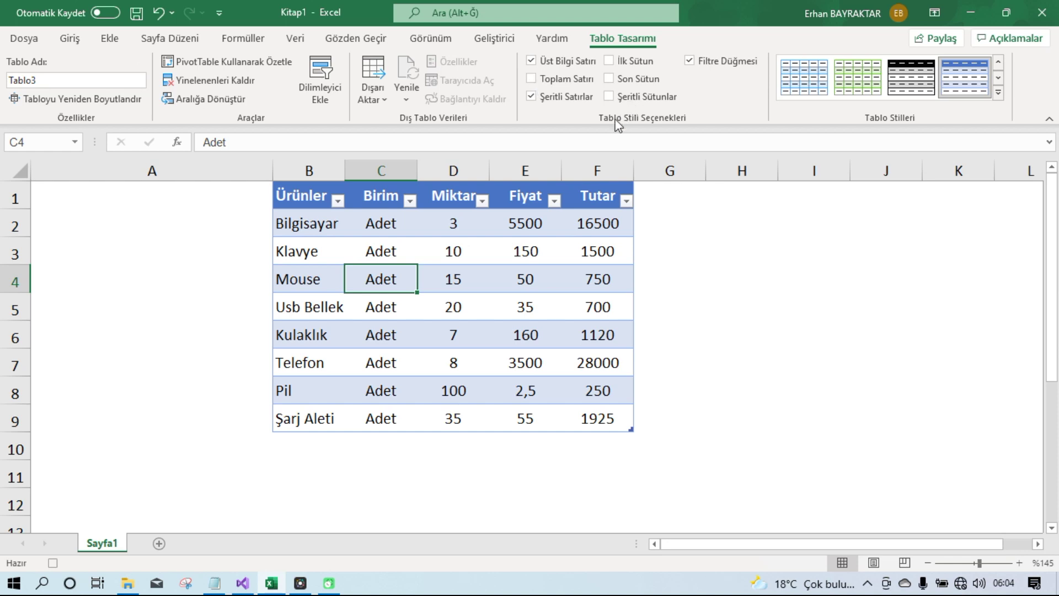
Stop the 'kapat' macro recording
left_click(432, 43)
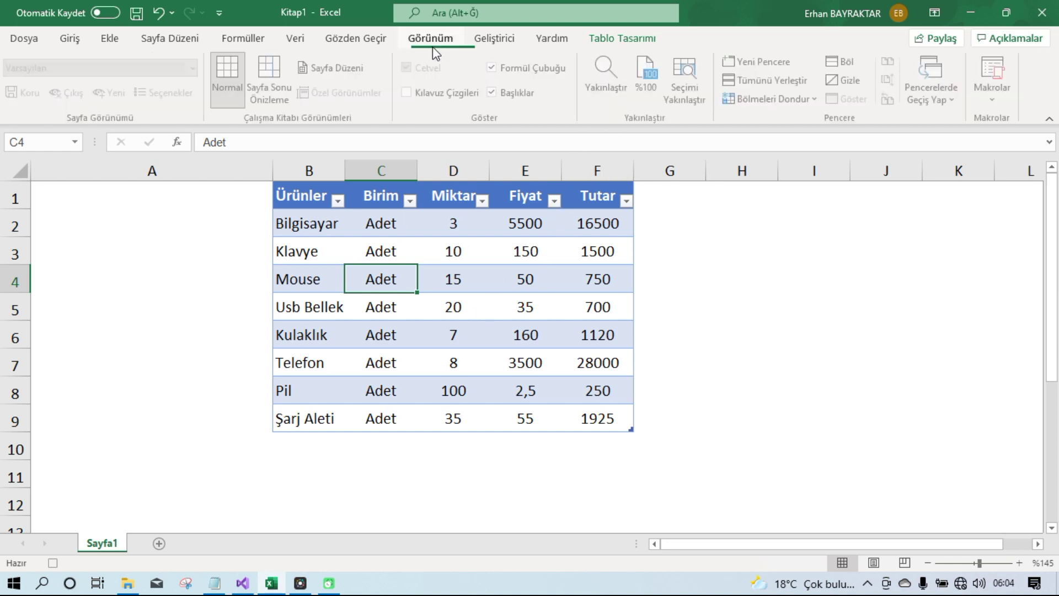
left_click(996, 97)
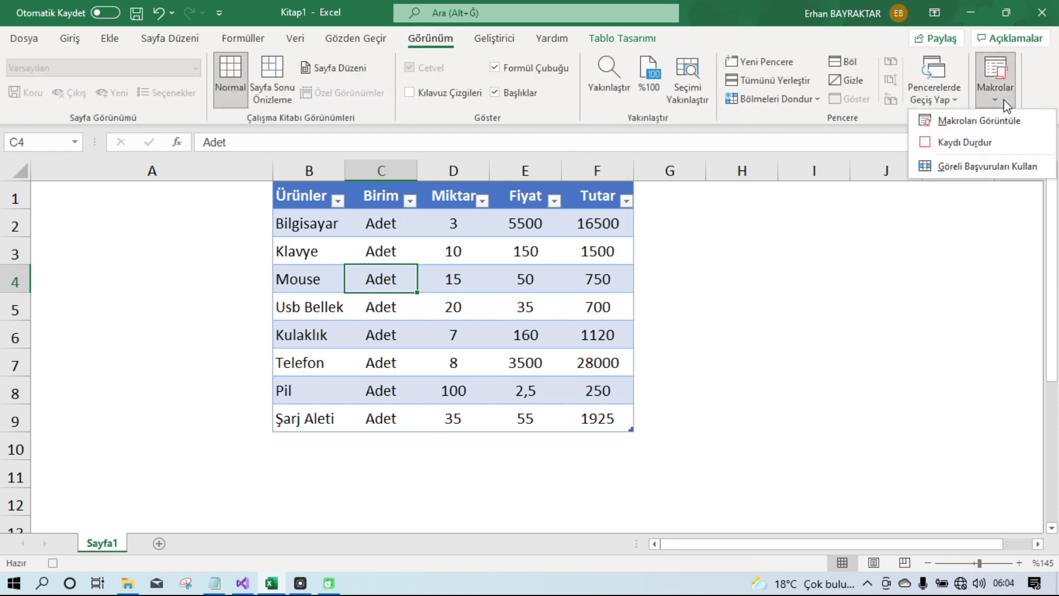
left_click(971, 144)
left_click(710, 301)
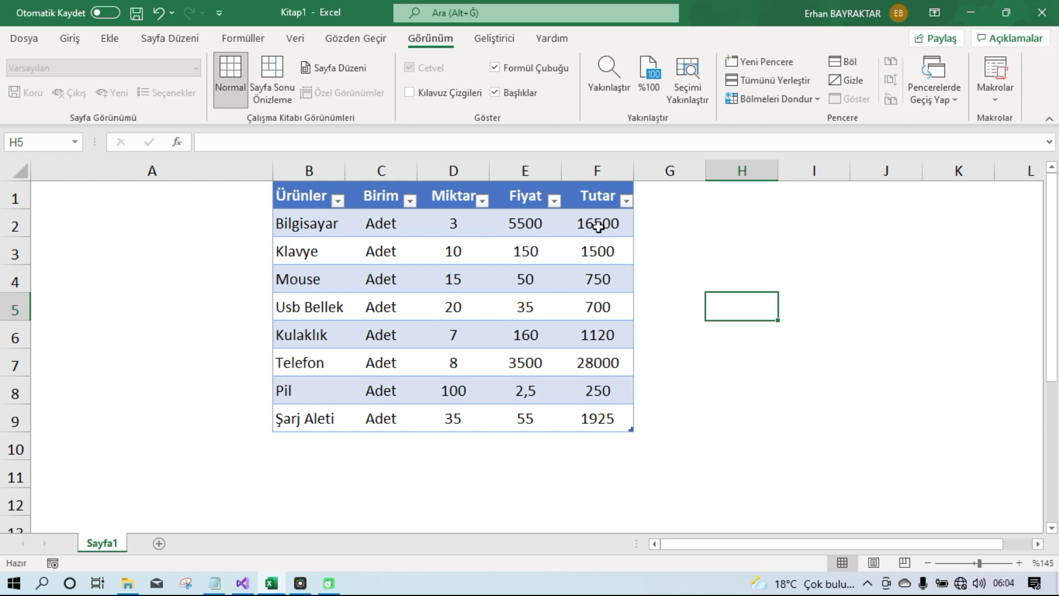
left_click(509, 48)
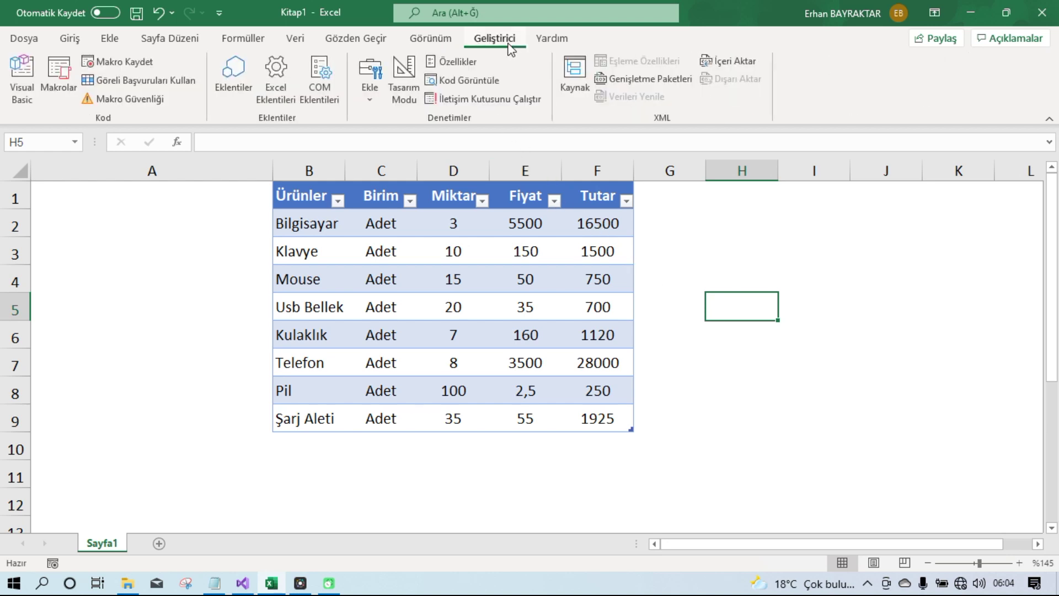
Open the Visual Basic editor and display Module1 with the ac and kapat macros
left_click(21, 88)
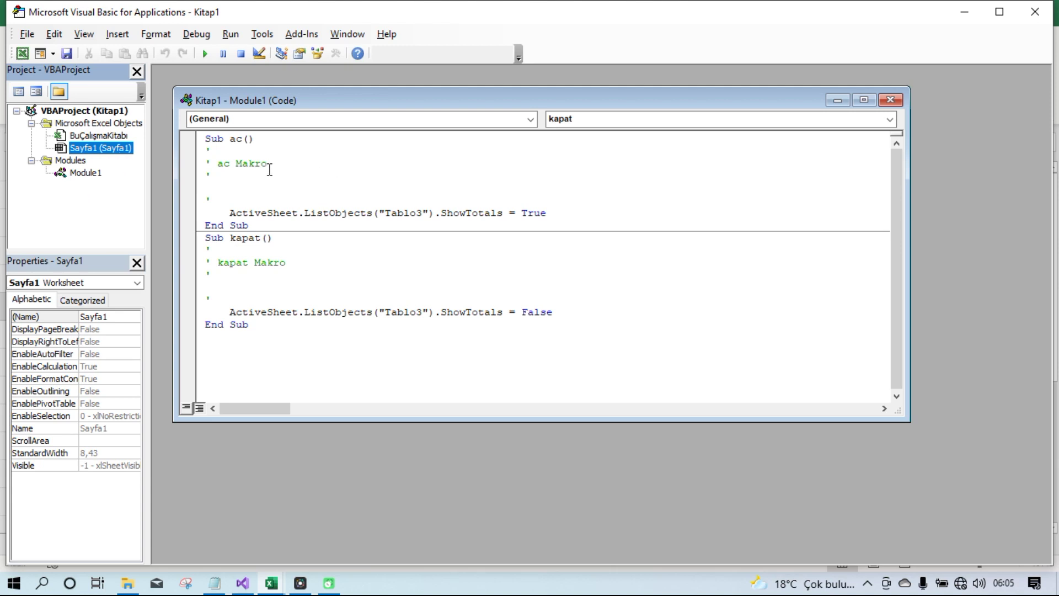
left_click(64, 163)
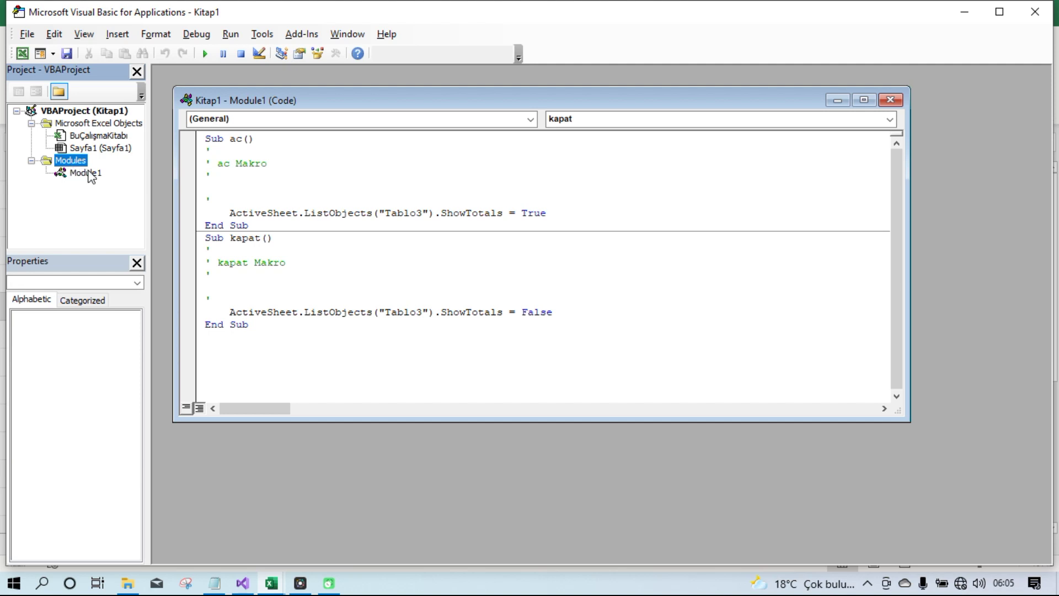
left_click(88, 174)
double_click(81, 175)
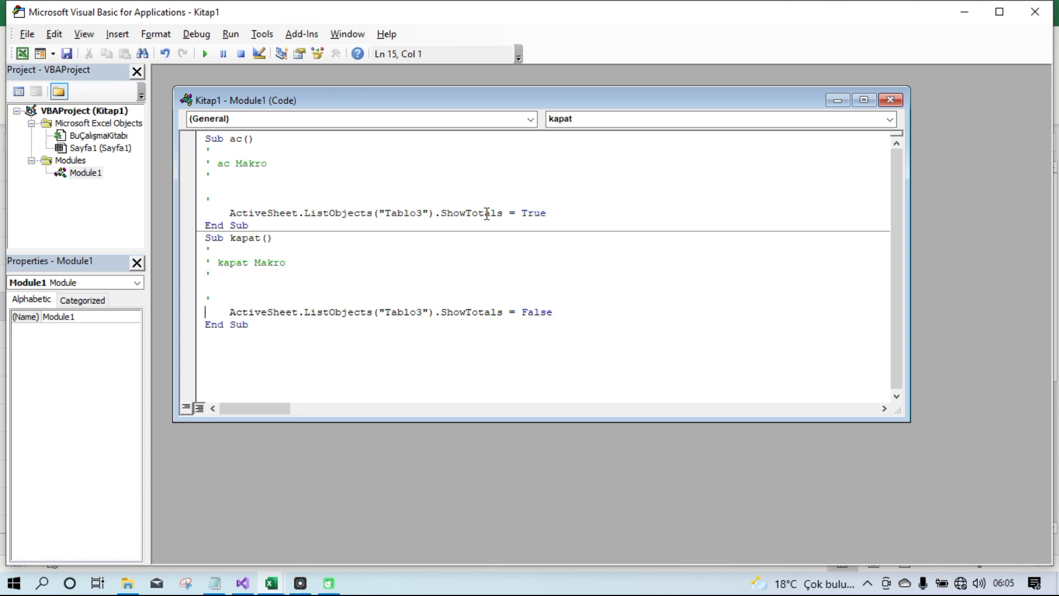
left_click(220, 195)
Delete the comment lines from both the ac and kapat macros
left_click_drag(220, 196, 210, 176)
left_click(221, 198)
left_click_drag(206, 197, 160, 152)
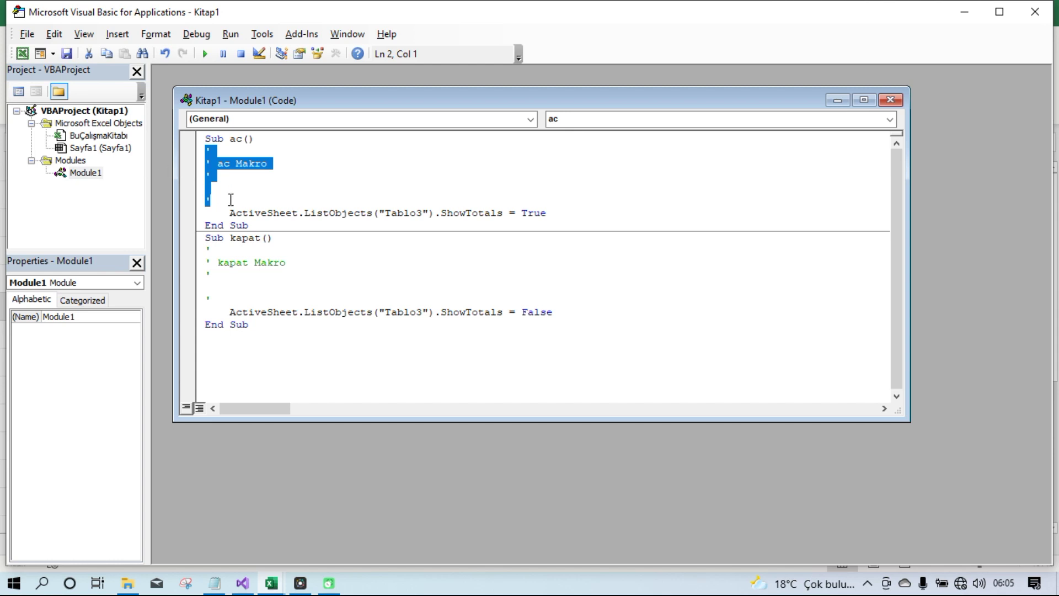
key("Delete")
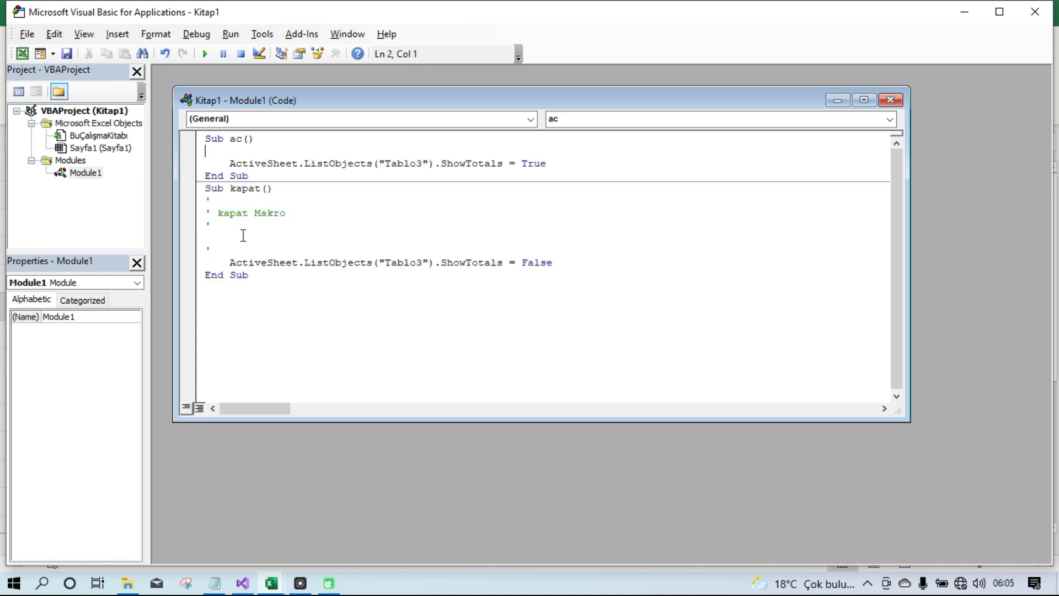
left_click_drag(213, 248, 170, 206)
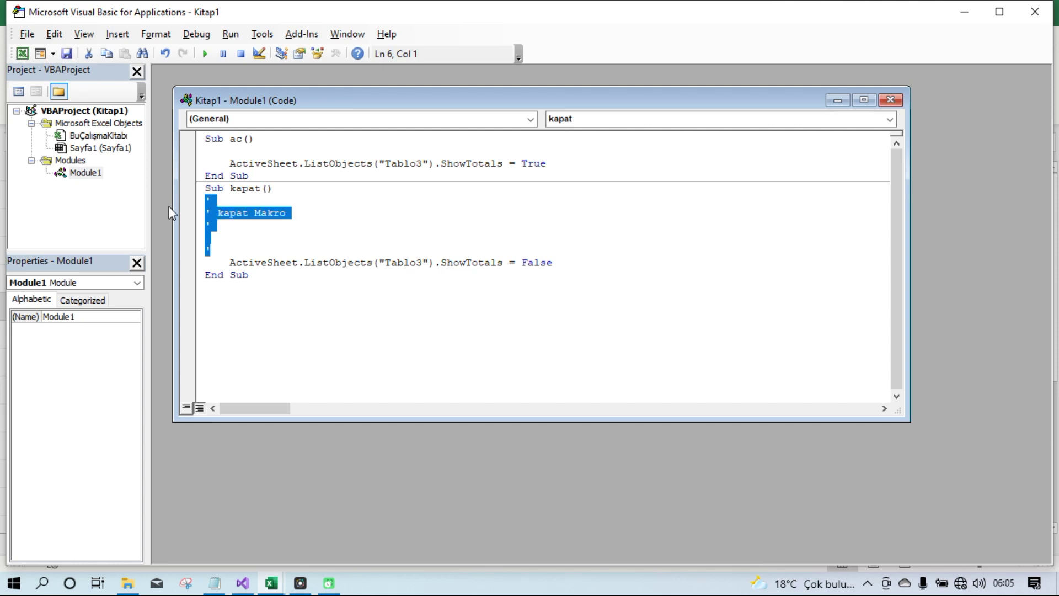
key("Delete")
Remove the leftover blank line and minimize the VBA editor back to Excel
key("Delete")
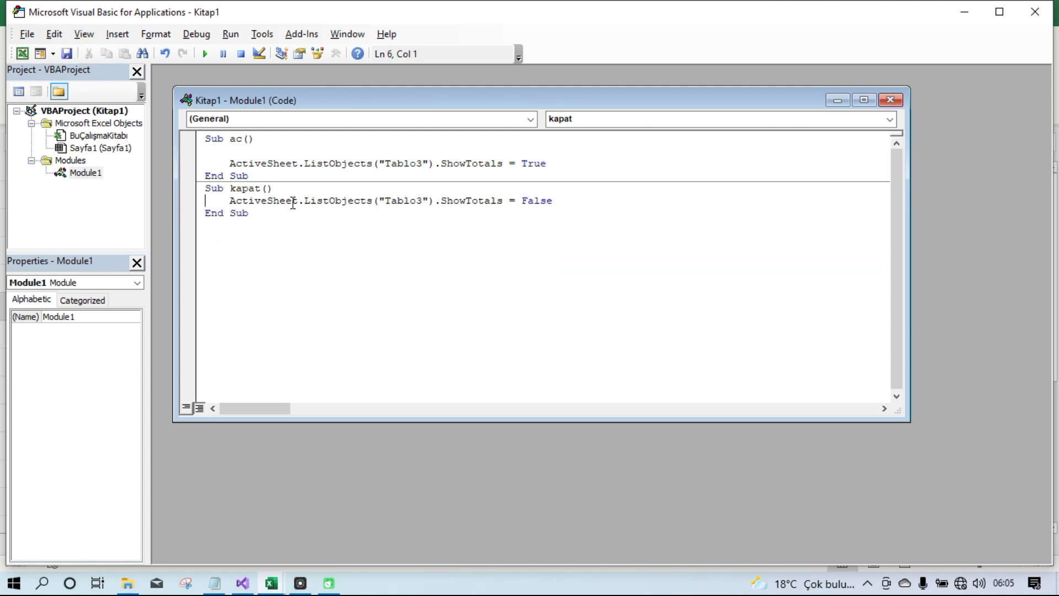
left_click(223, 152)
key("Delete")
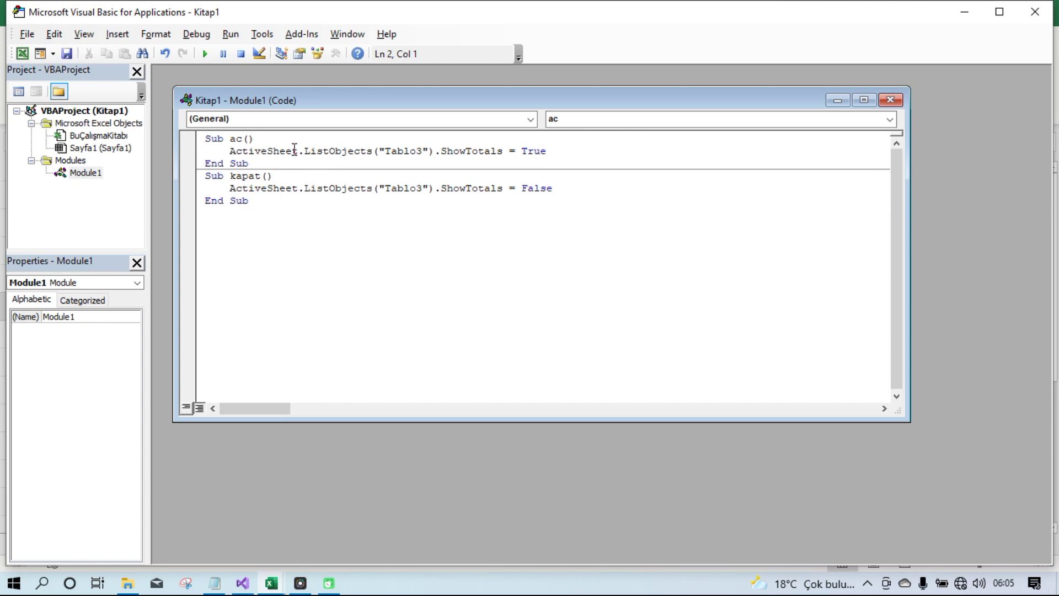
left_click(306, 226)
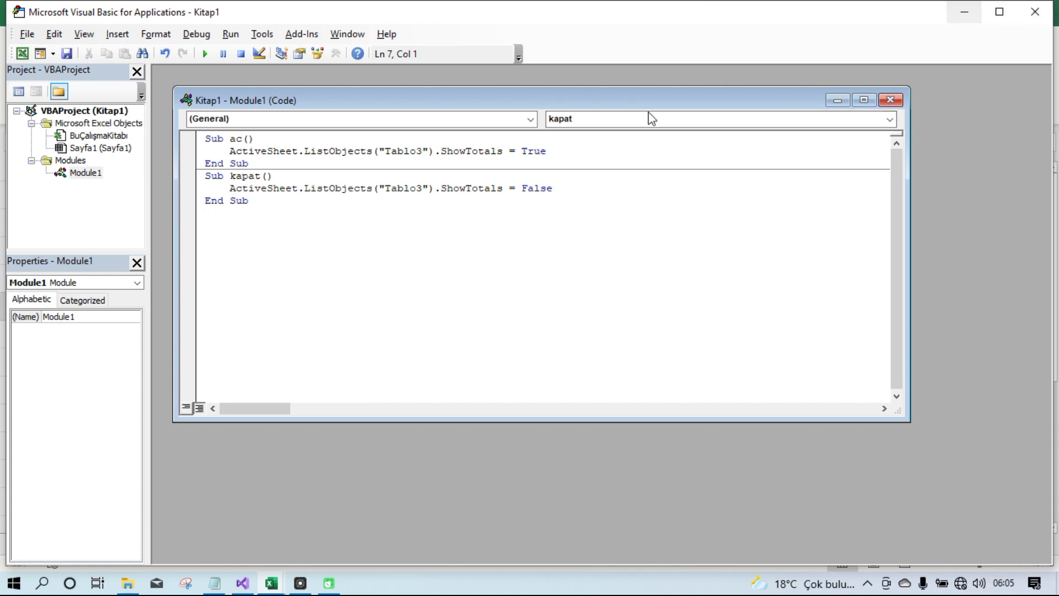
left_click(966, 20)
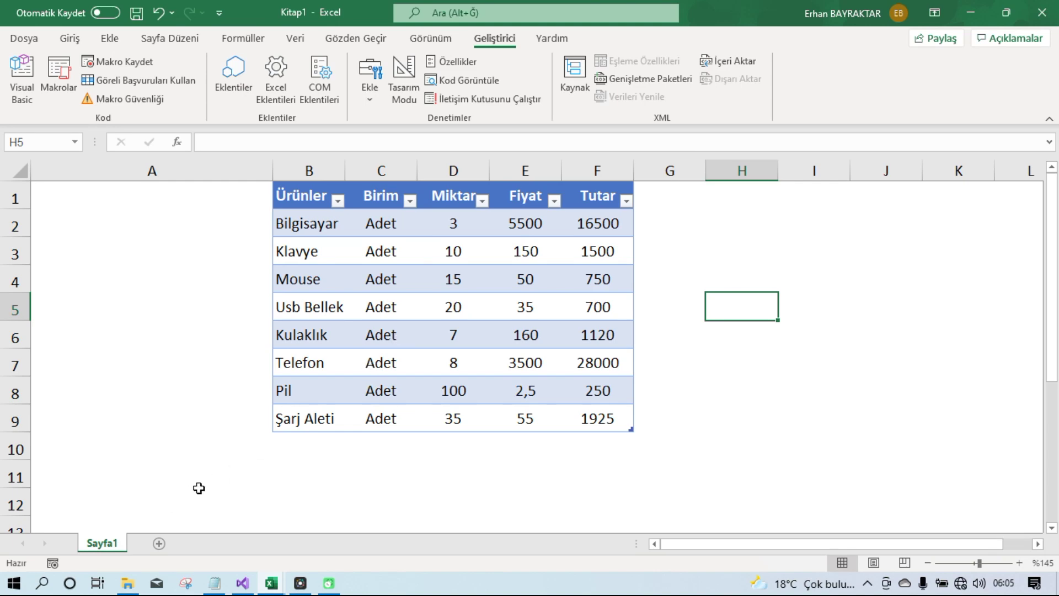
mouse_move(271, 583)
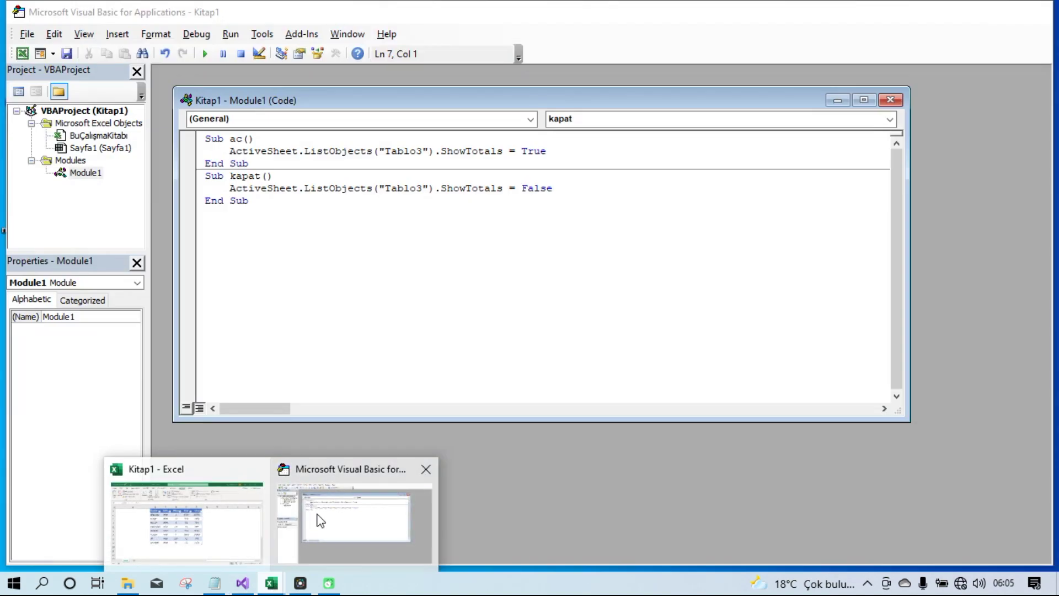
Bring the VBA editor back and open Sayfa1's empty code window from the Project Explorer
left_click(323, 549)
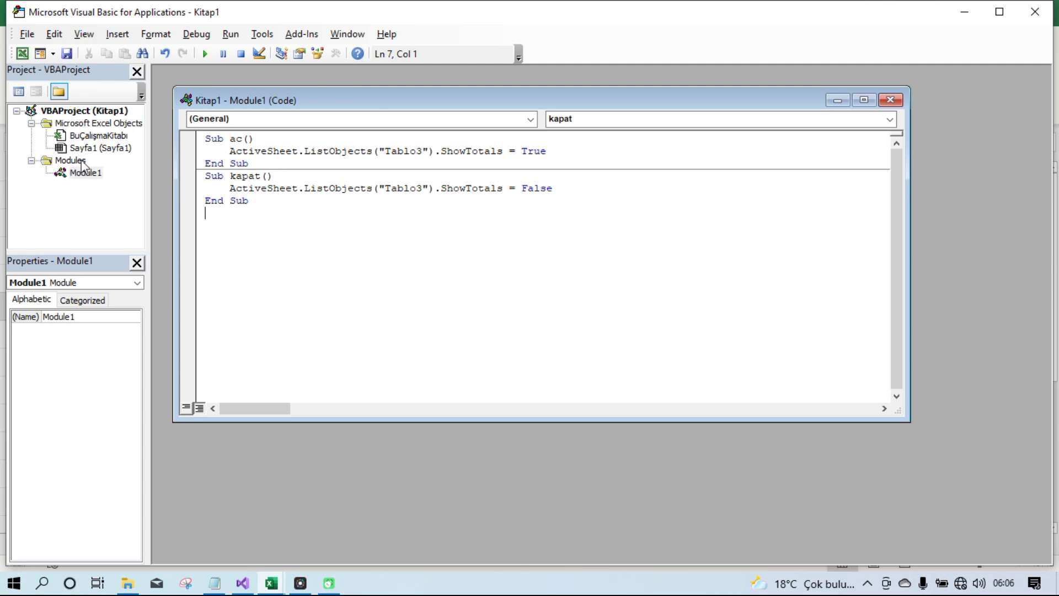
left_click(99, 136)
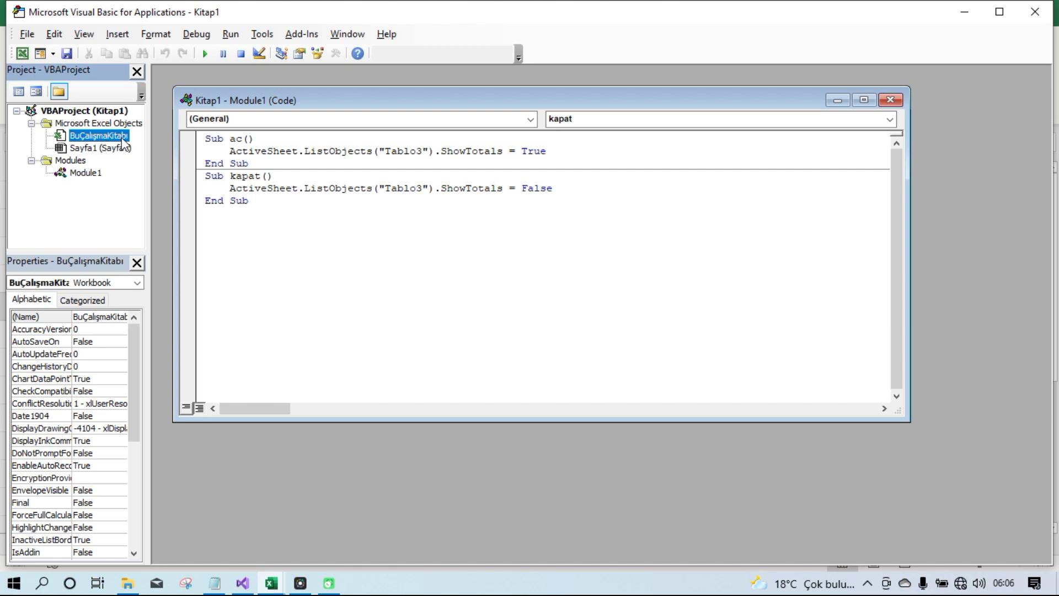
left_click(83, 149)
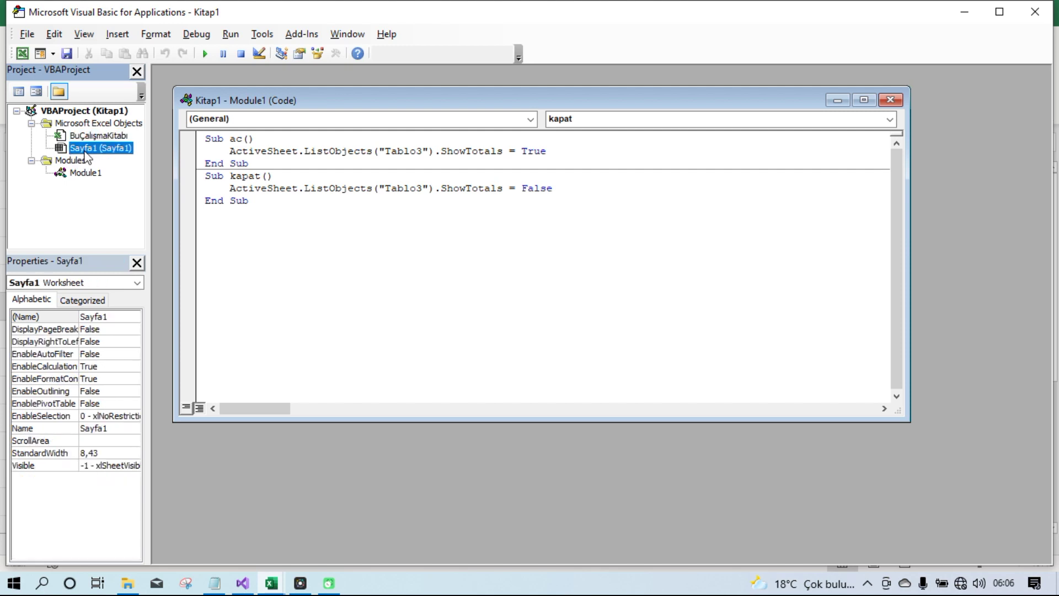
double_click(83, 151)
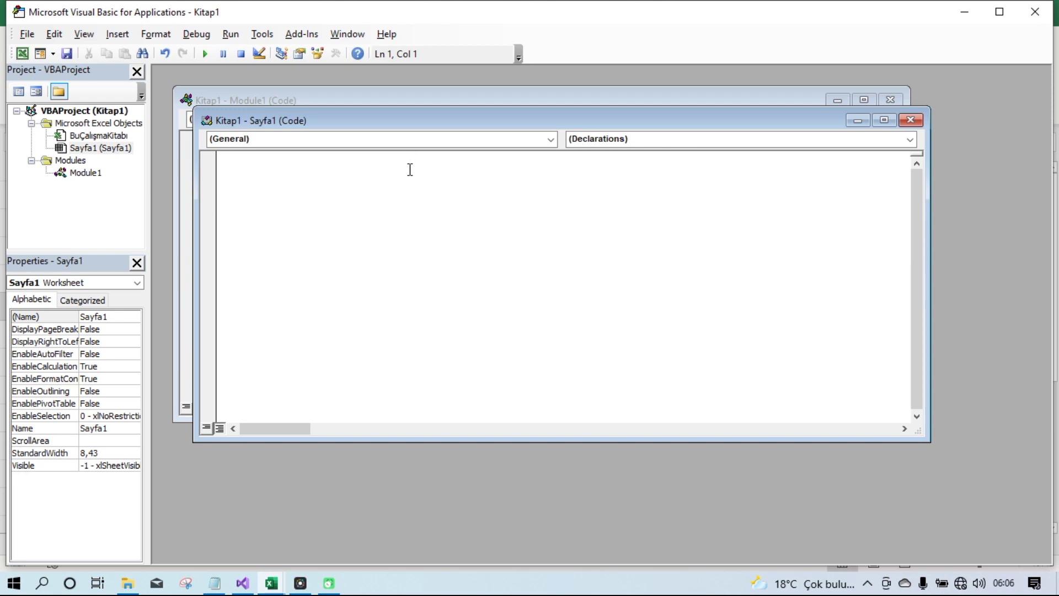
Choose Worksheet in the Object list to insert an empty Worksheet_SelectionChange stub, then return to Excel
left_click(268, 142)
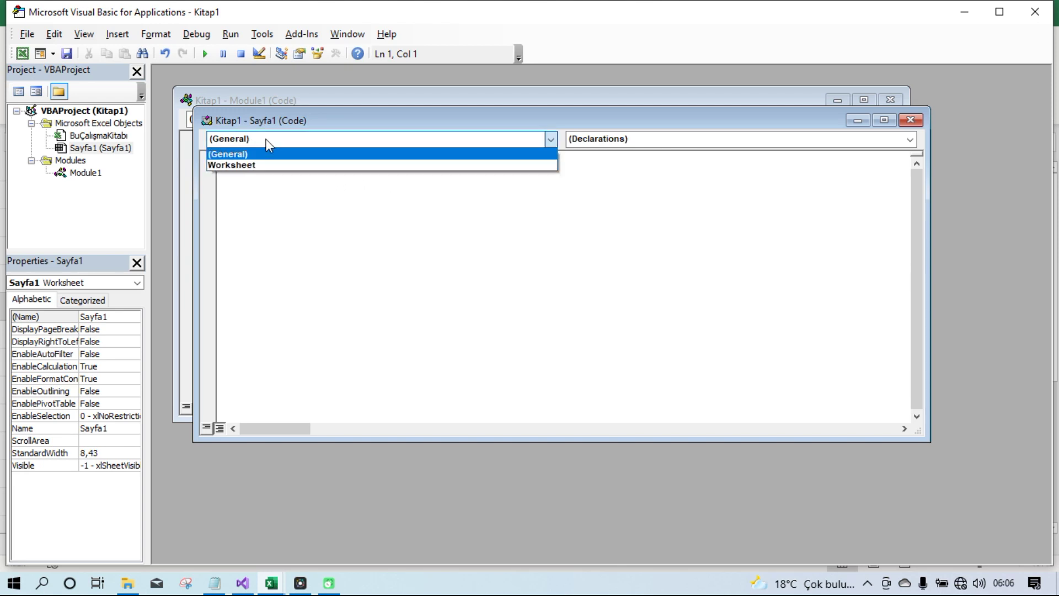
left_click(248, 166)
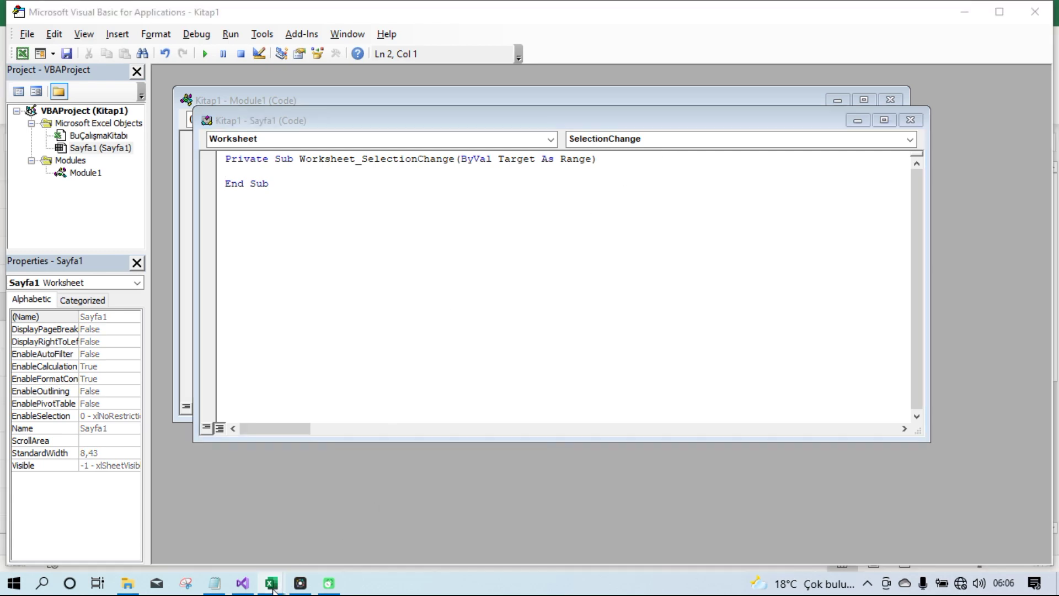
left_click(221, 509)
Select cells H9, I2, J5 and others to test the still-empty SelectionChange event
left_click(755, 411)
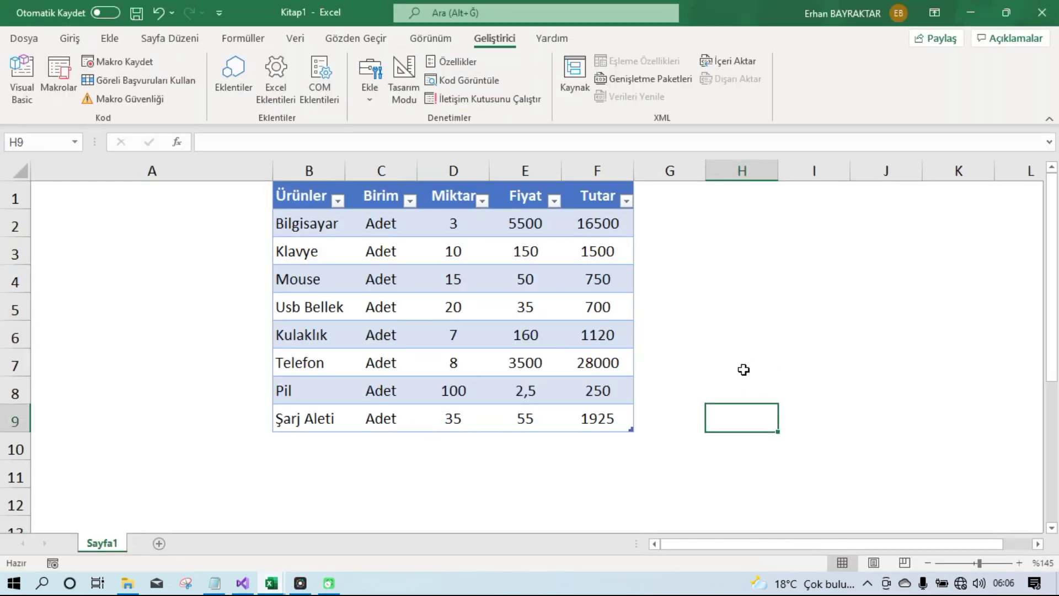
left_click(806, 274)
left_click(757, 301)
left_click(811, 223)
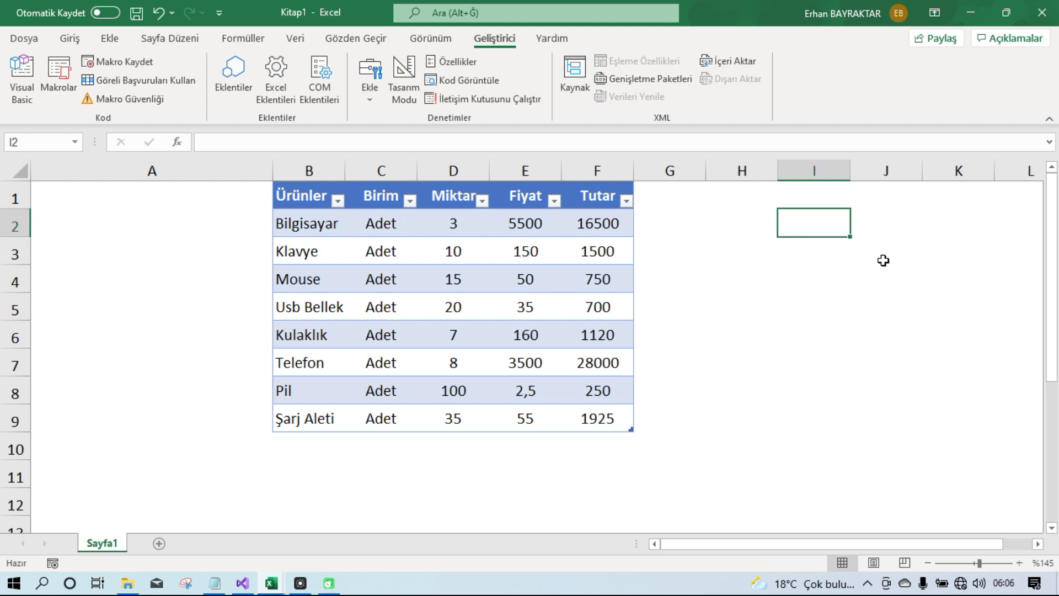
left_click(870, 307)
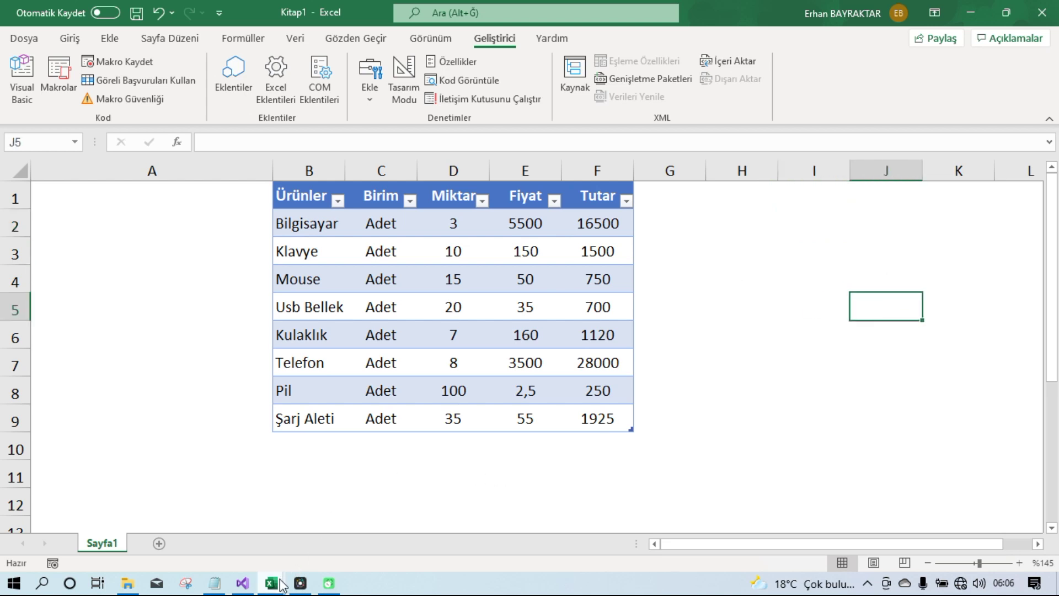
left_click(332, 545)
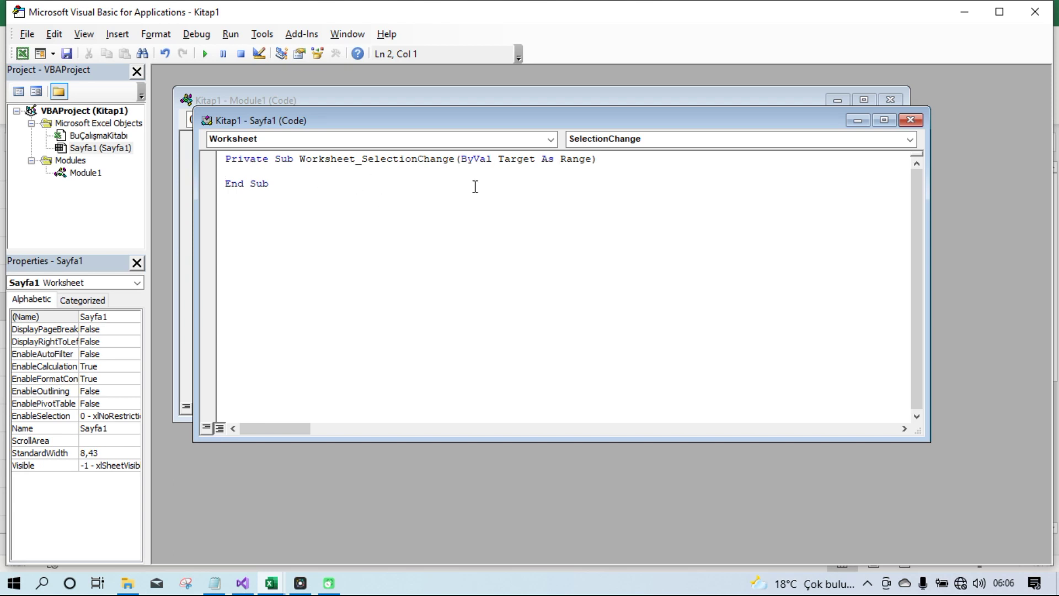
Call ac in Worksheet_SelectionChange and select cells to bring back the Toplam row totalling 50745
type("ac")
mouse_move(271, 584)
left_click(213, 503)
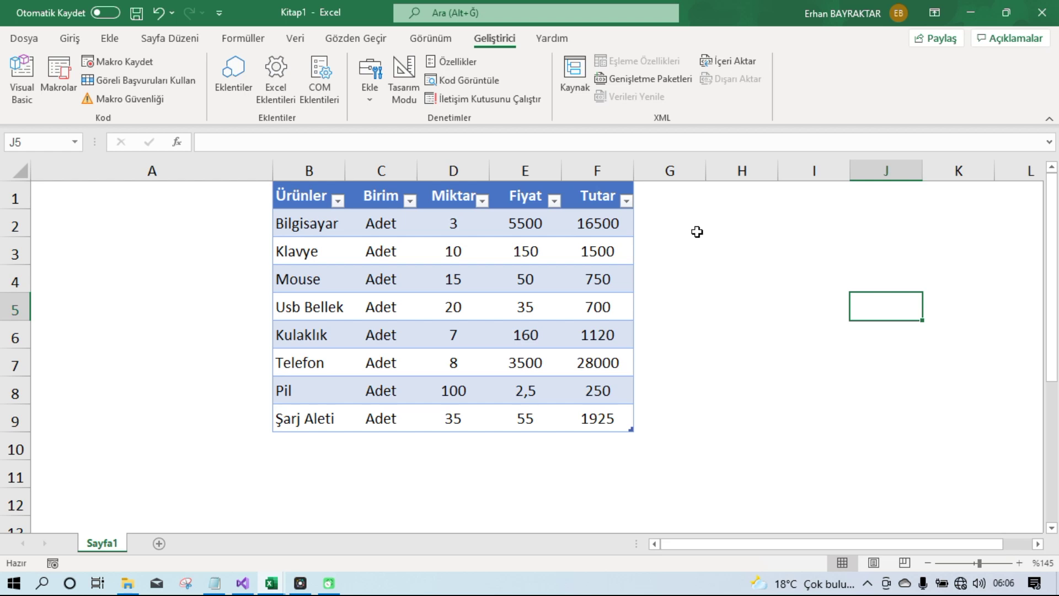
left_click(148, 265)
left_click(165, 363)
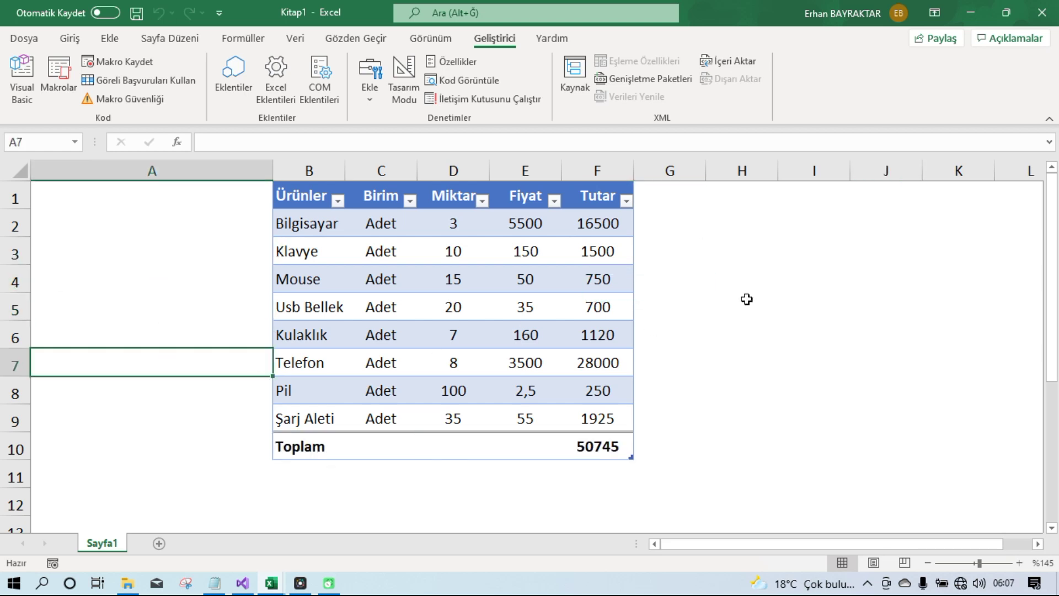
left_click(748, 298)
left_click(799, 227)
left_click(851, 331)
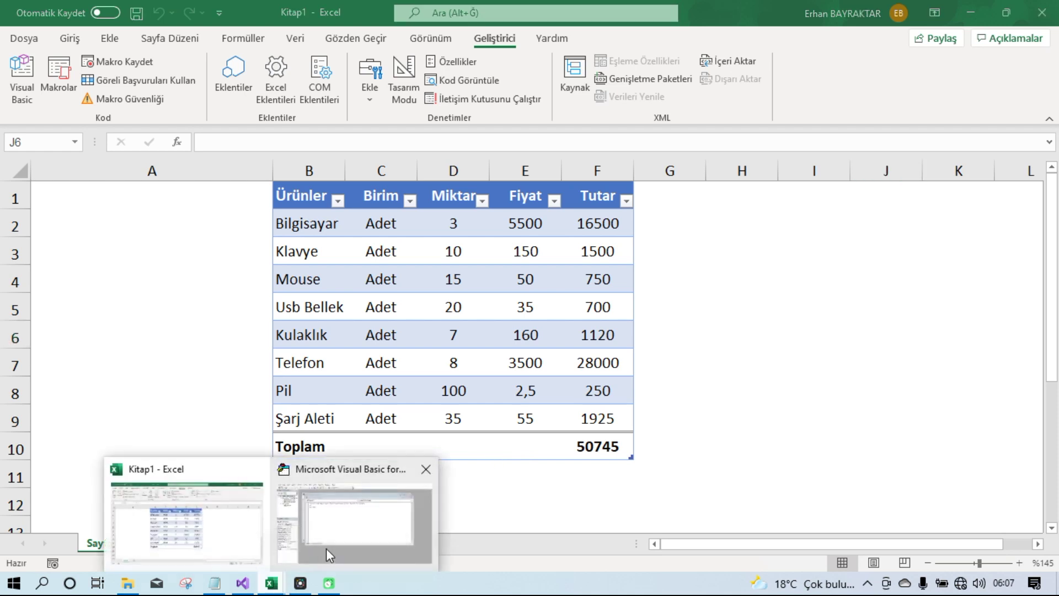
Replace the ac call with kapat in SelectionChange and select a cell to test it
mouse_move(271, 583)
left_click(368, 526)
double_click(228, 173)
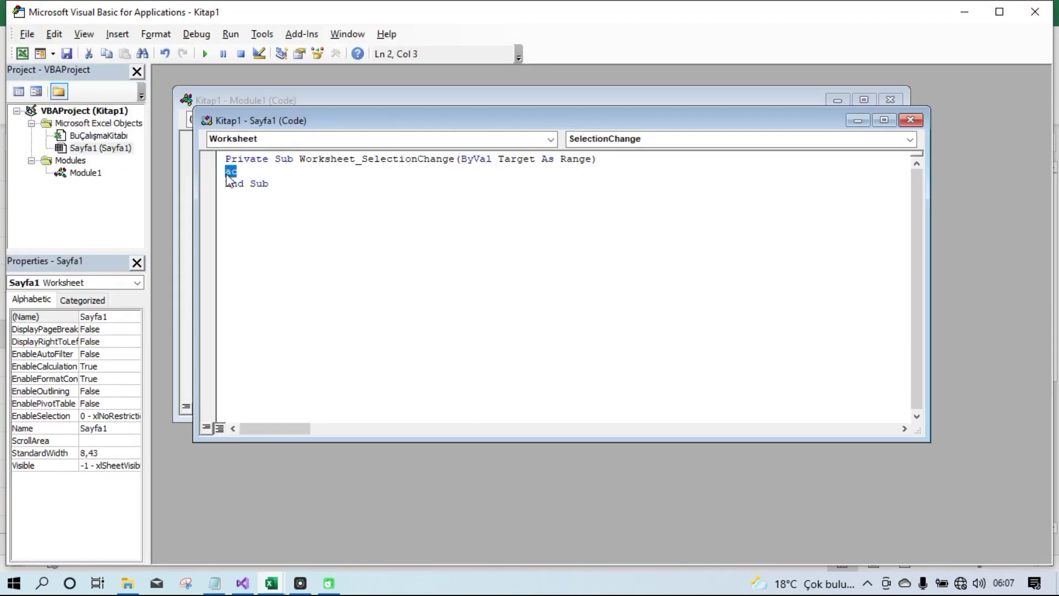
type("kapat")
left_click(336, 278)
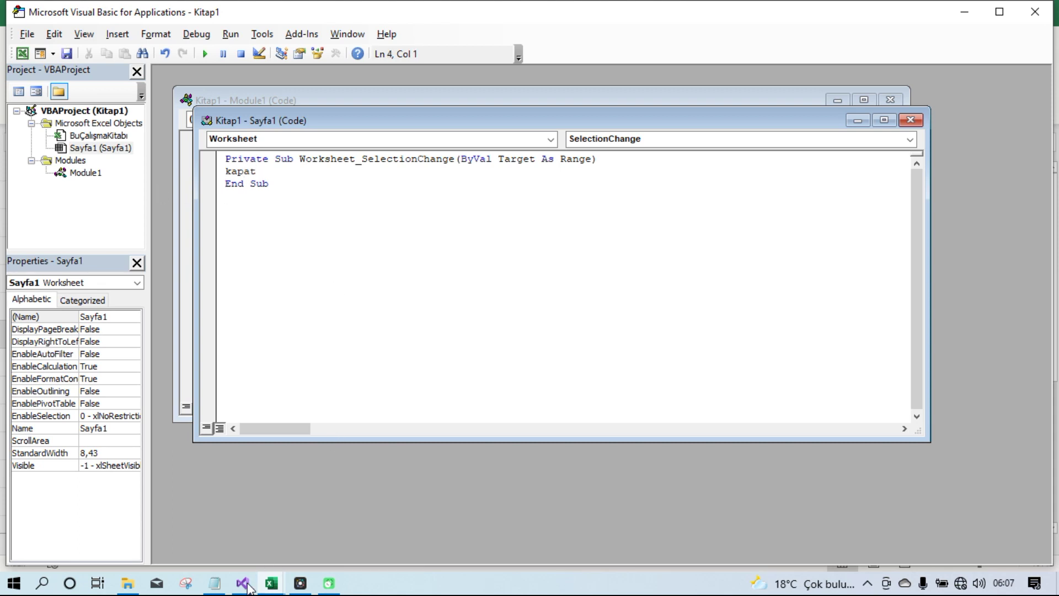
mouse_move(271, 583)
left_click(232, 537)
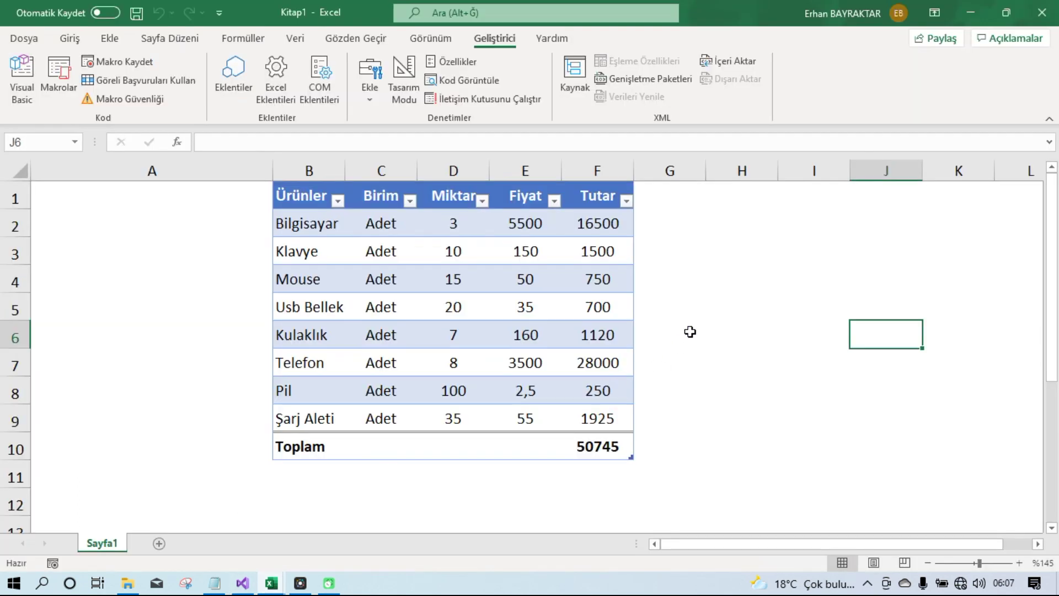
left_click(849, 244)
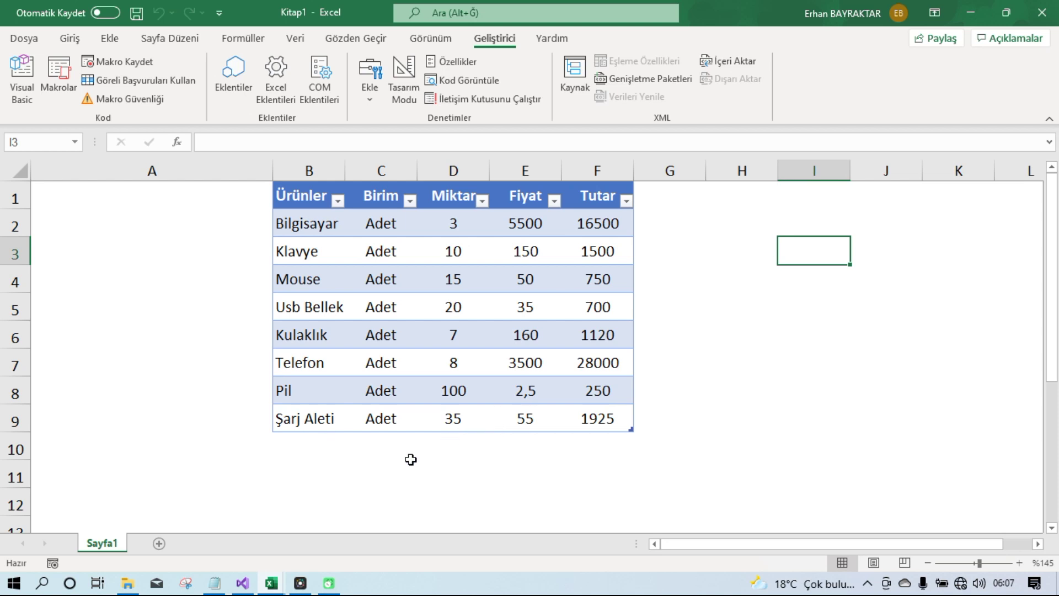
Select cell B10, where the Toplam row was, then return to the code editor
mouse_move(270, 584)
left_click(345, 509)
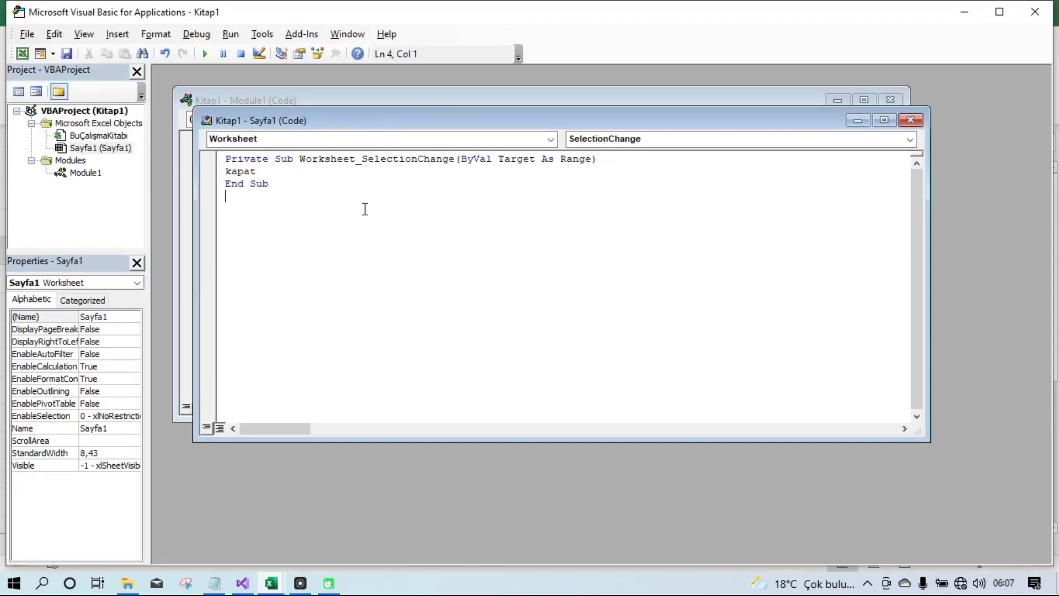
left_click(271, 583)
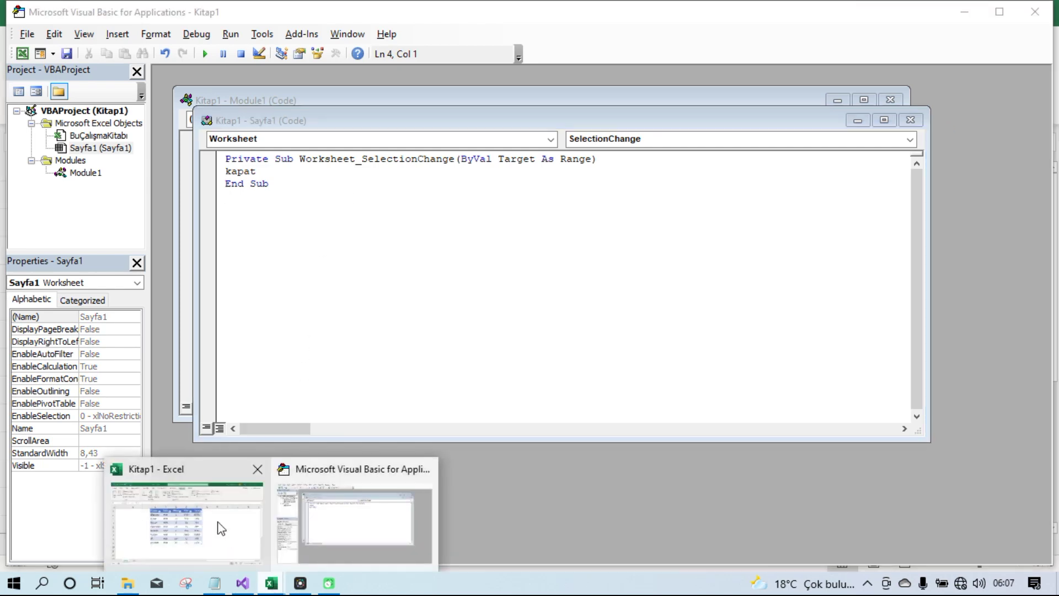
left_click(222, 529)
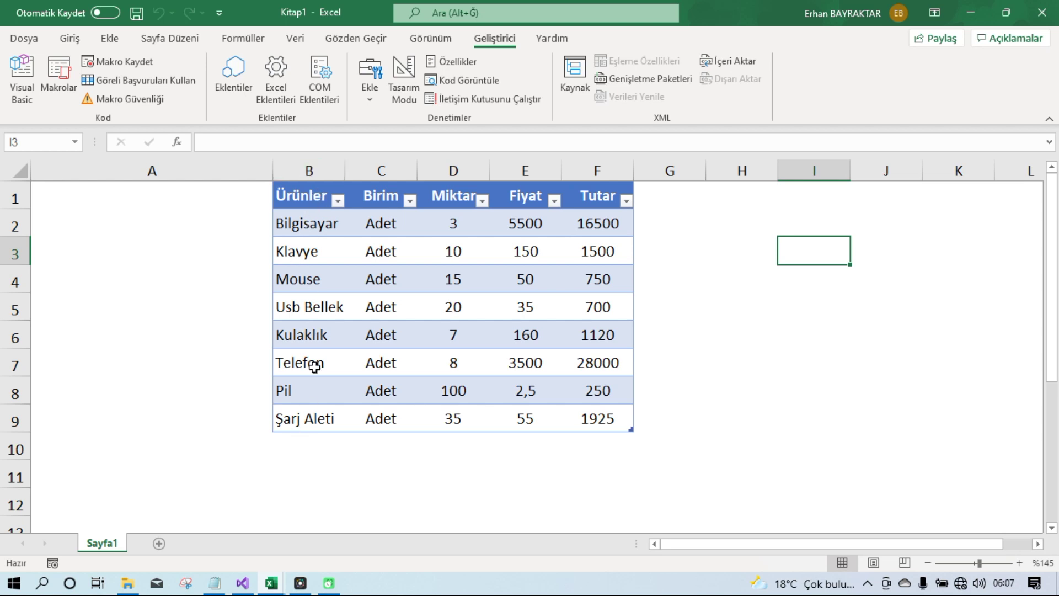
left_click(312, 442)
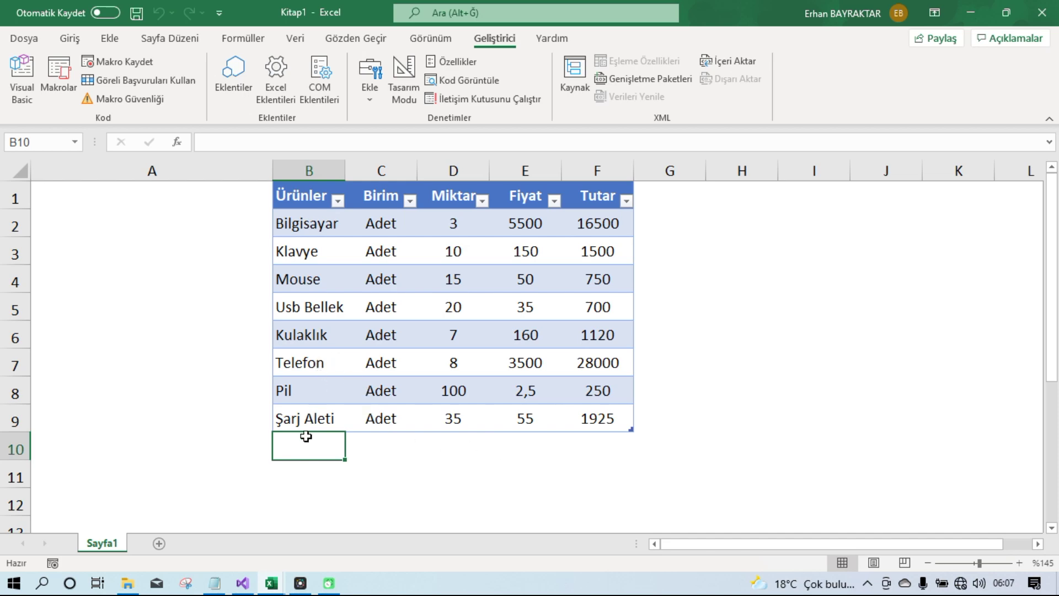
left_click(271, 583)
left_click(331, 510)
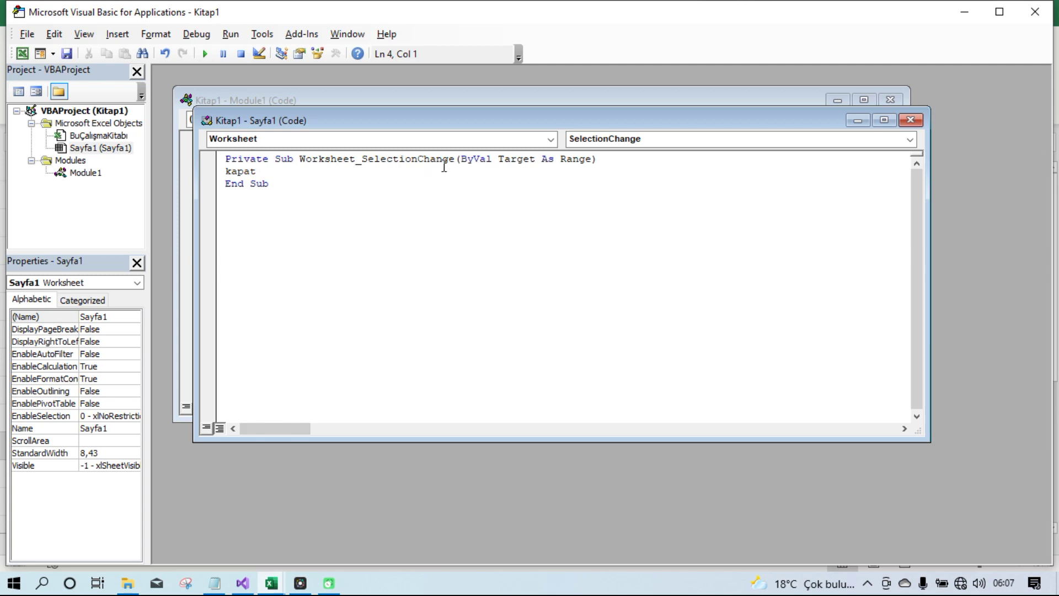
Remove the kapat call, add blank lines and start an 'if' line inside SelectionChange
left_click(261, 172)
key("BackSpace")
key("BackSpace")
key("BackSpace")
key("BackSpace")
key("BackSpace")
left_click(607, 161)
key("Down")
key("Return")
left_click(252, 177)
key("Return")
key("Return")
key("Return")
left_click(251, 184)
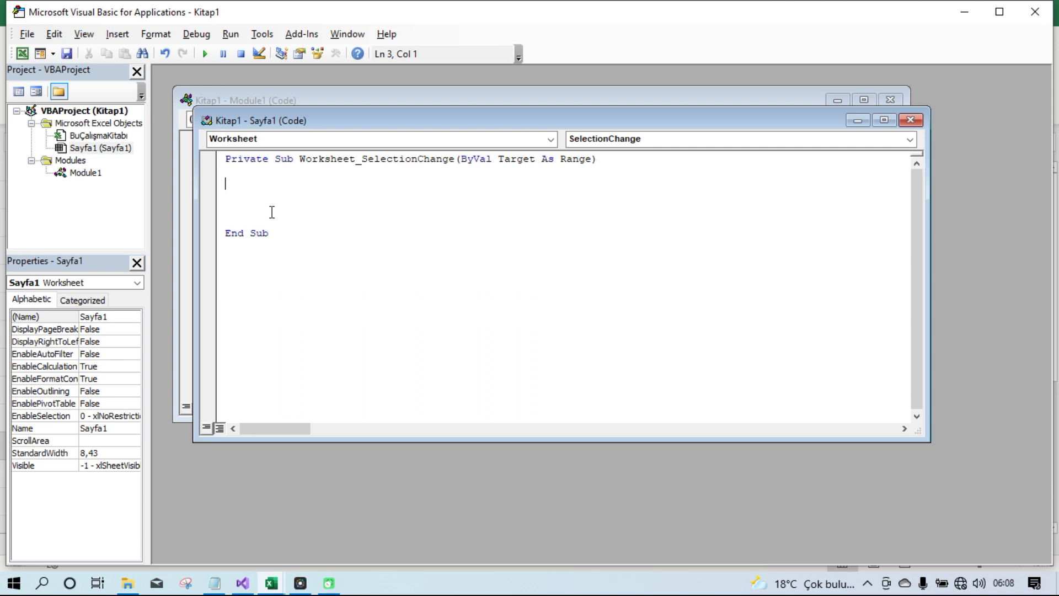
type("if")
Select a cell in Excel to test, then dismiss the Compile error: Syntax error with Tamam
left_click(273, 585)
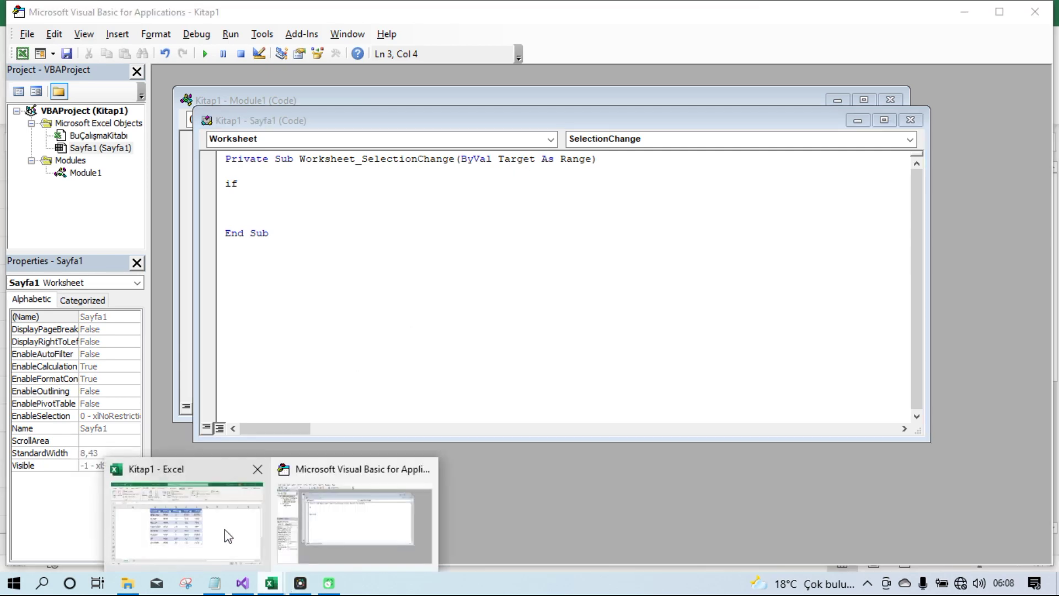
left_click(224, 528)
left_click(485, 406)
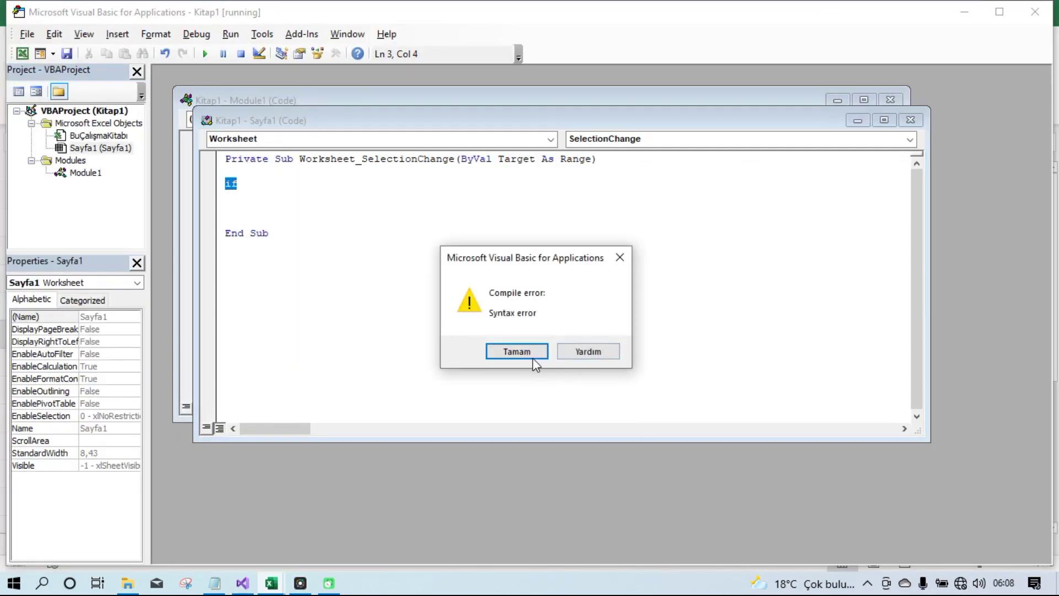
left_click(532, 351)
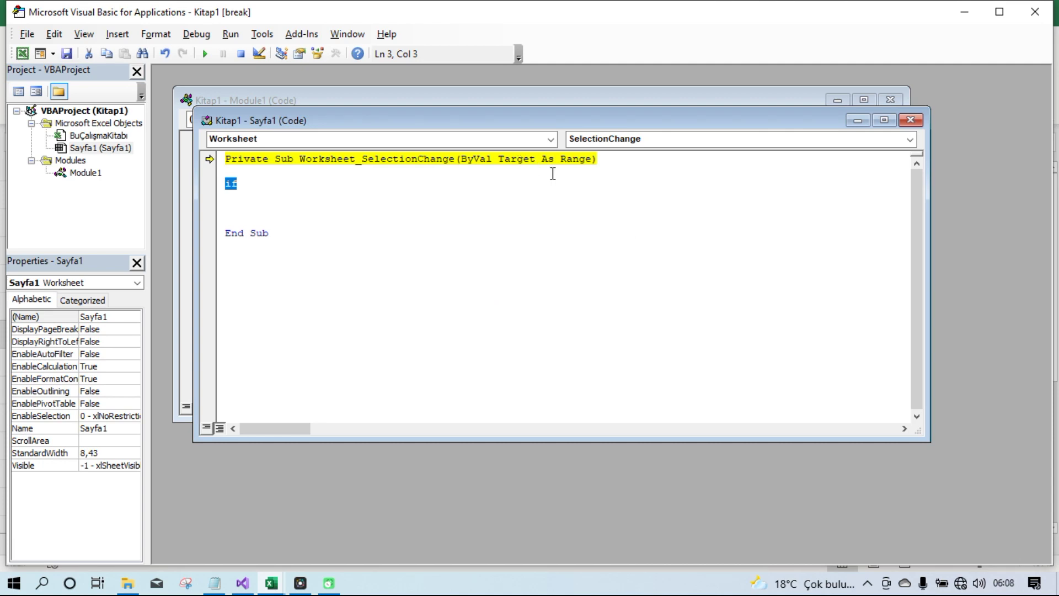
left_click(520, 165)
Extend the line to 'if Target.Column', completing Target and Column from IntelliSense
left_click(301, 187)
type("tar")
type("get")
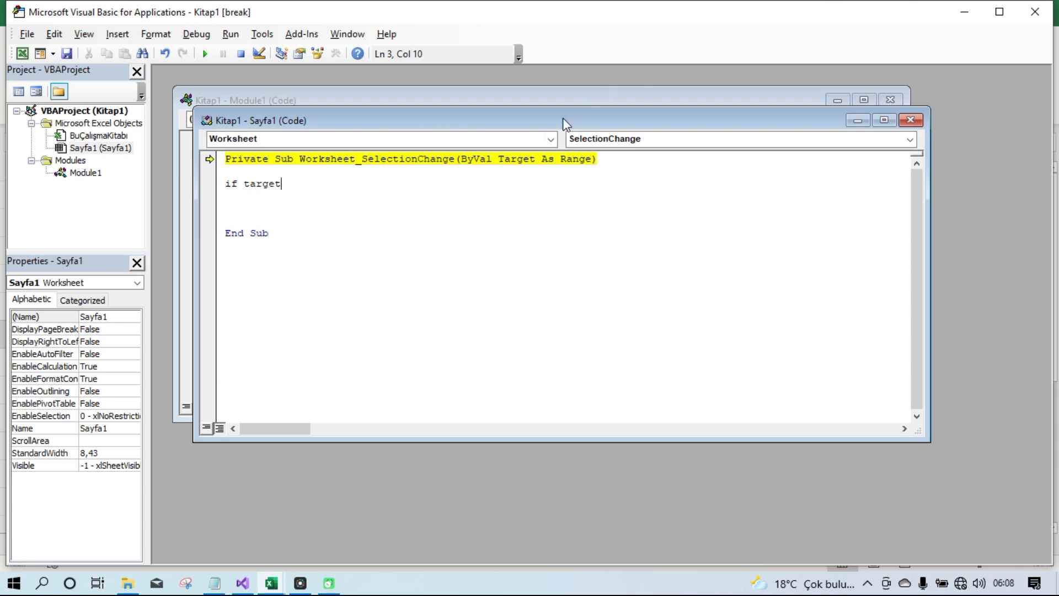
double_click(253, 184)
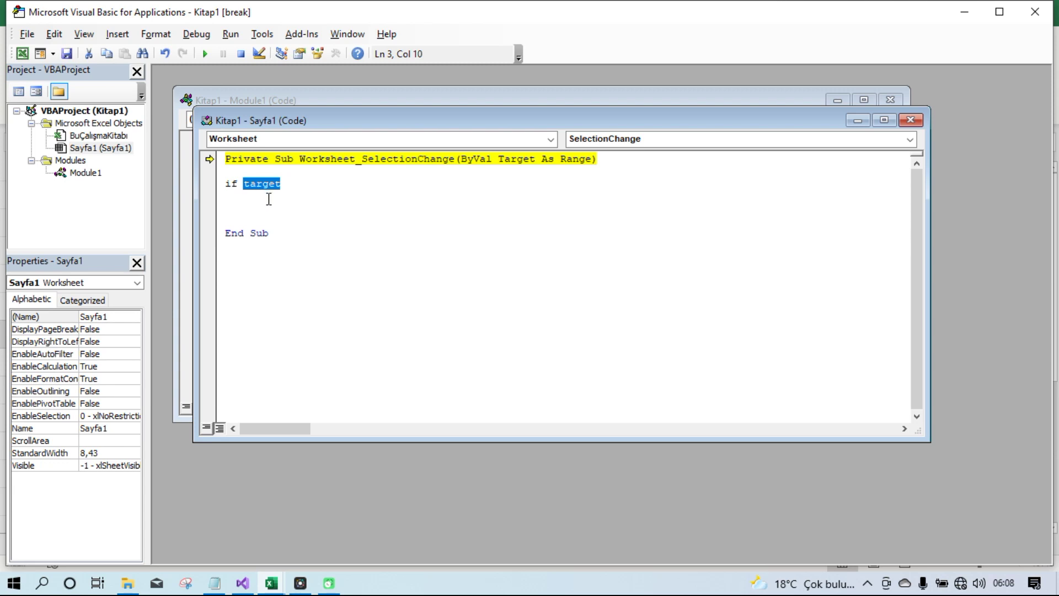
type("t")
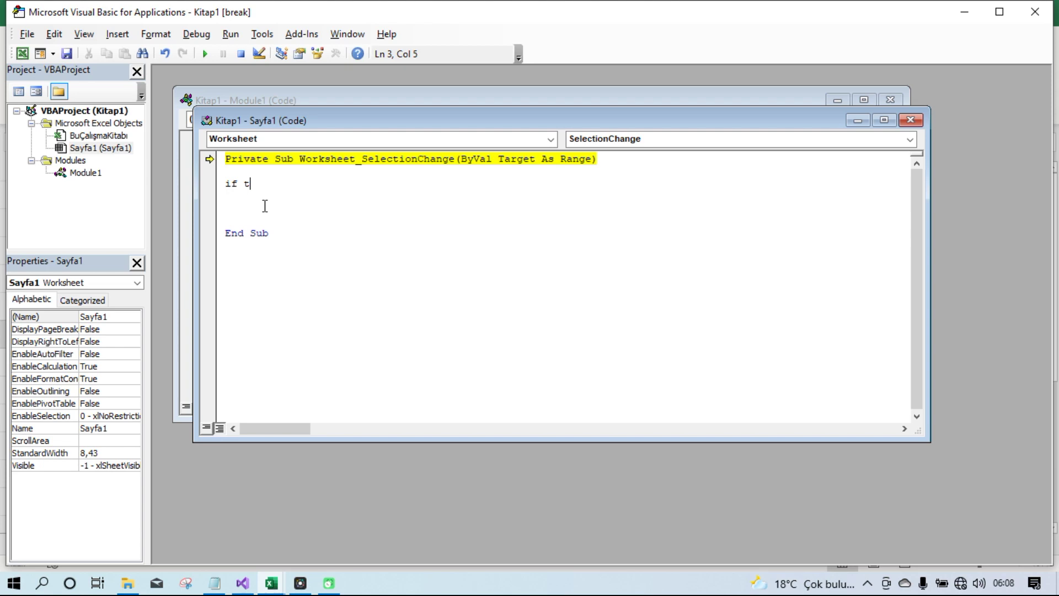
key("ctrl+space")
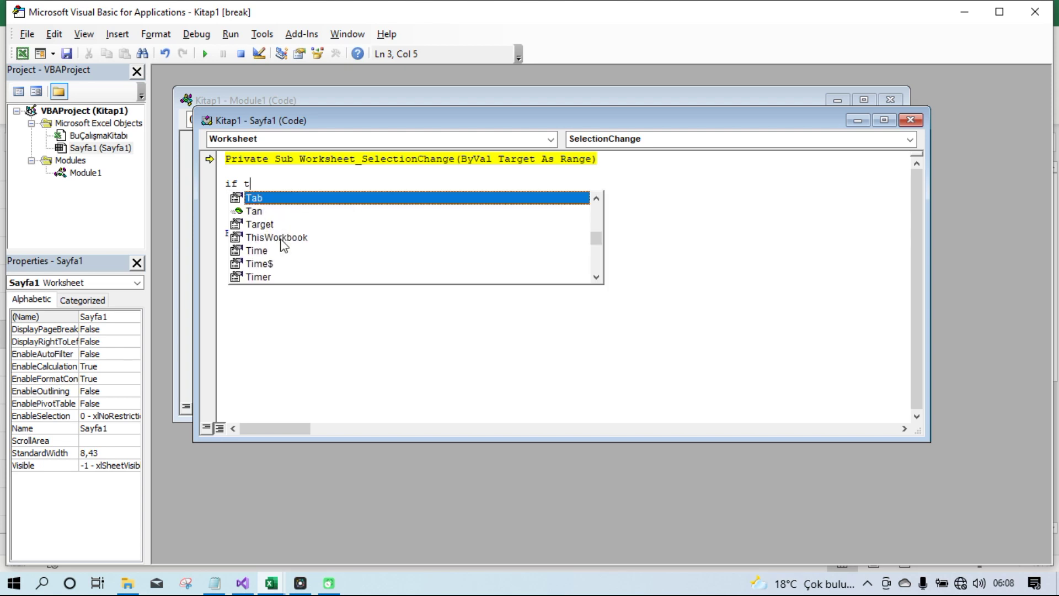
type("a")
type("r")
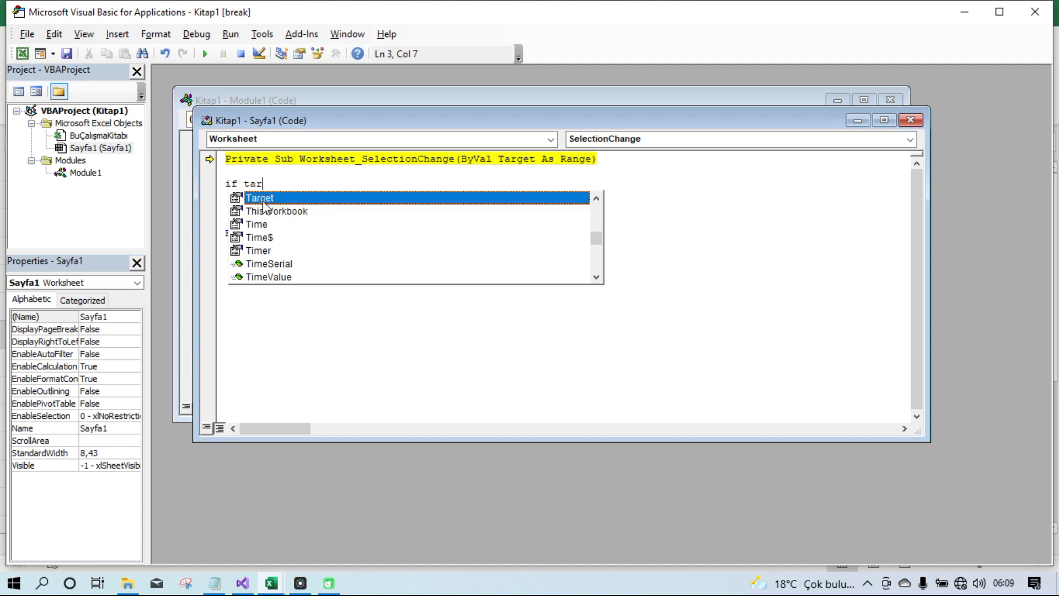
key("Tab")
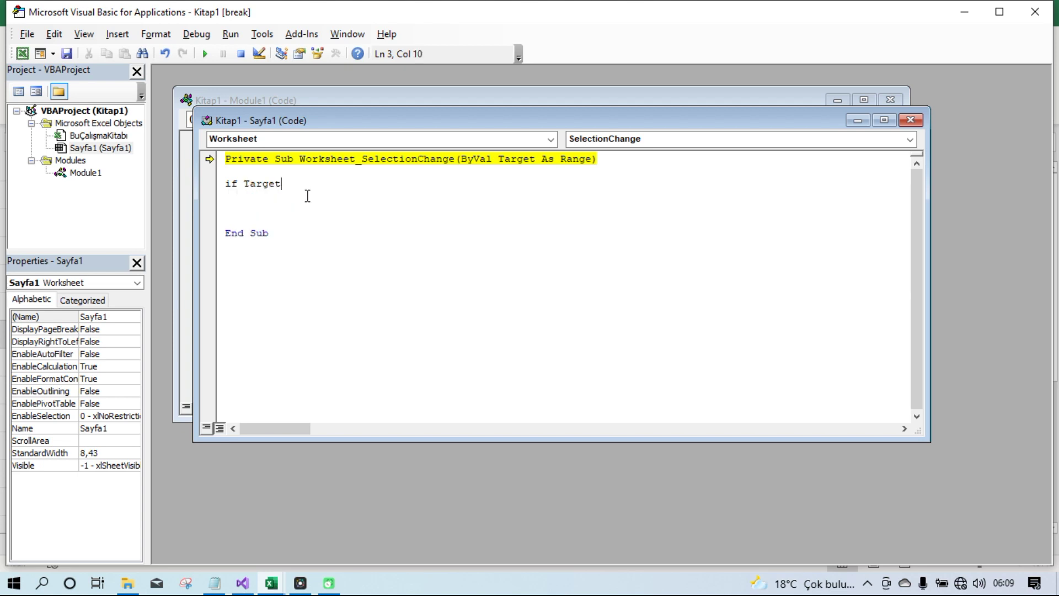
type(".")
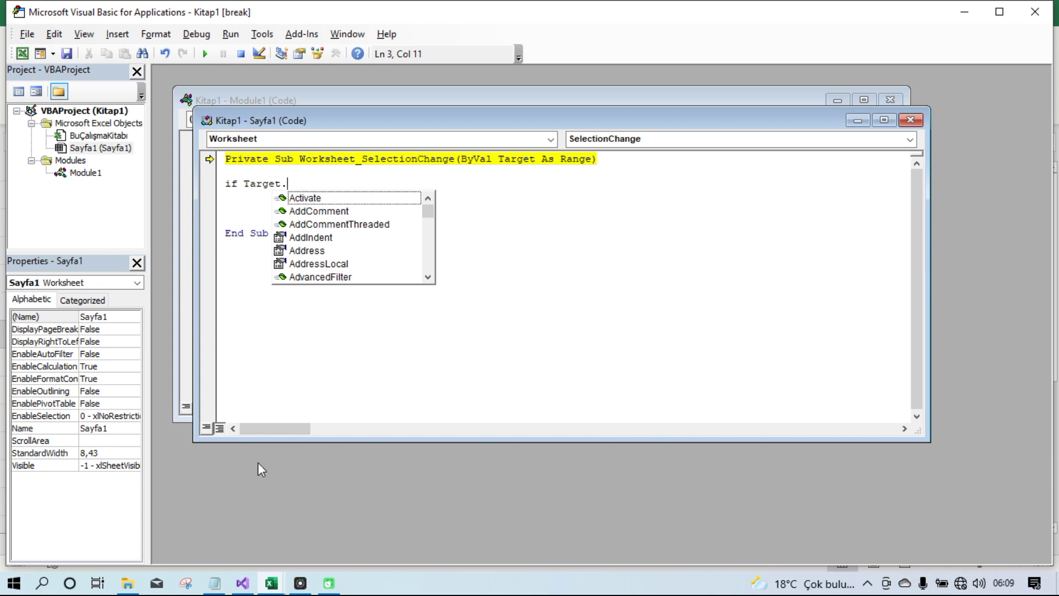
type("column")
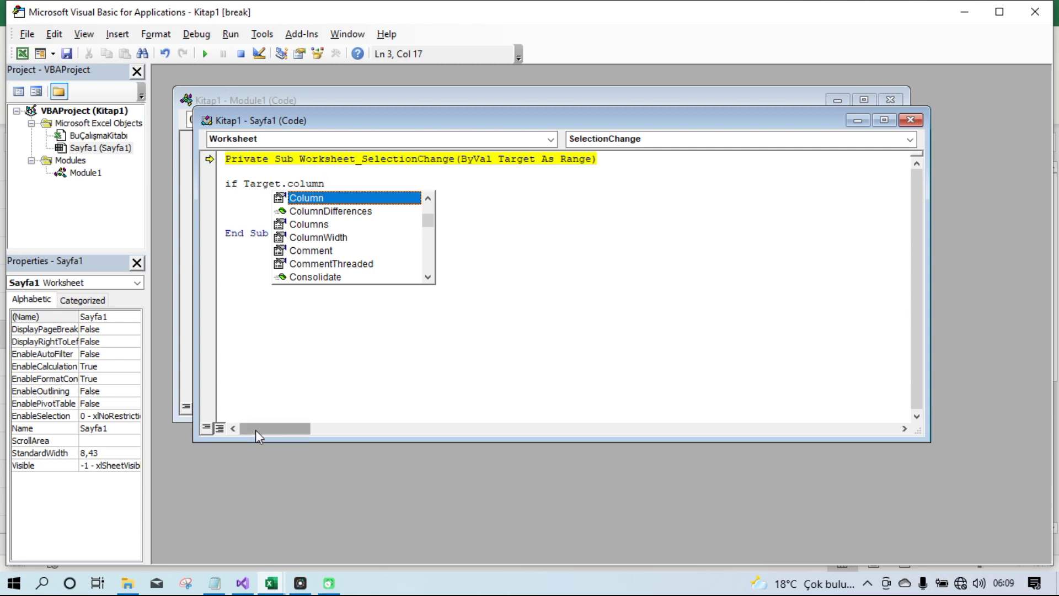
double_click(312, 199)
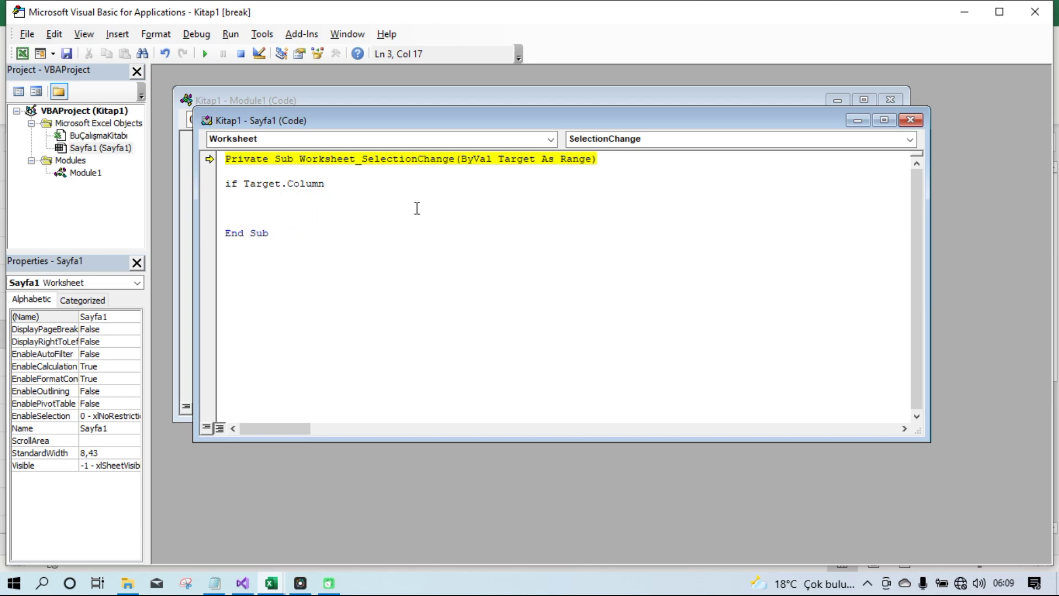
left_click(269, 585)
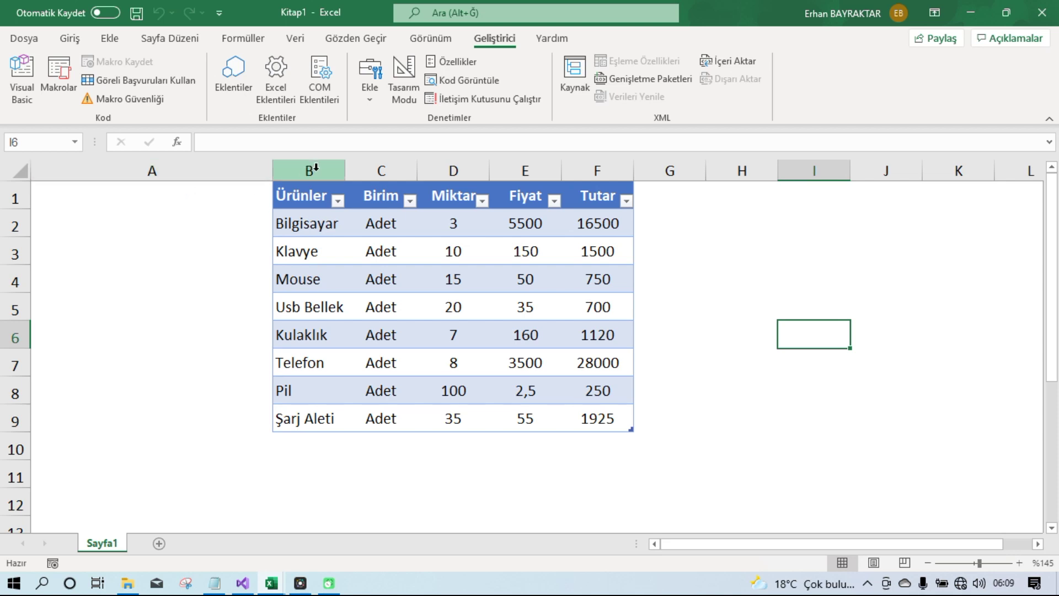
Complete the condition as 'If Target.Column = 2 Then' and close the block with End If
left_click(271, 584)
left_click(367, 499)
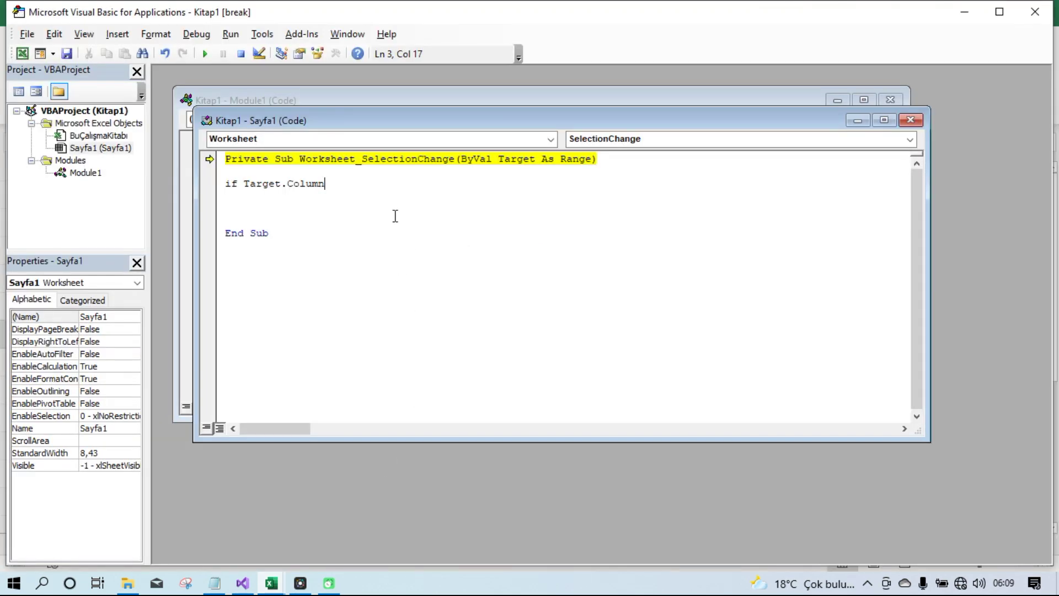
type("=")
type("2 ")
type("then")
key("Return")
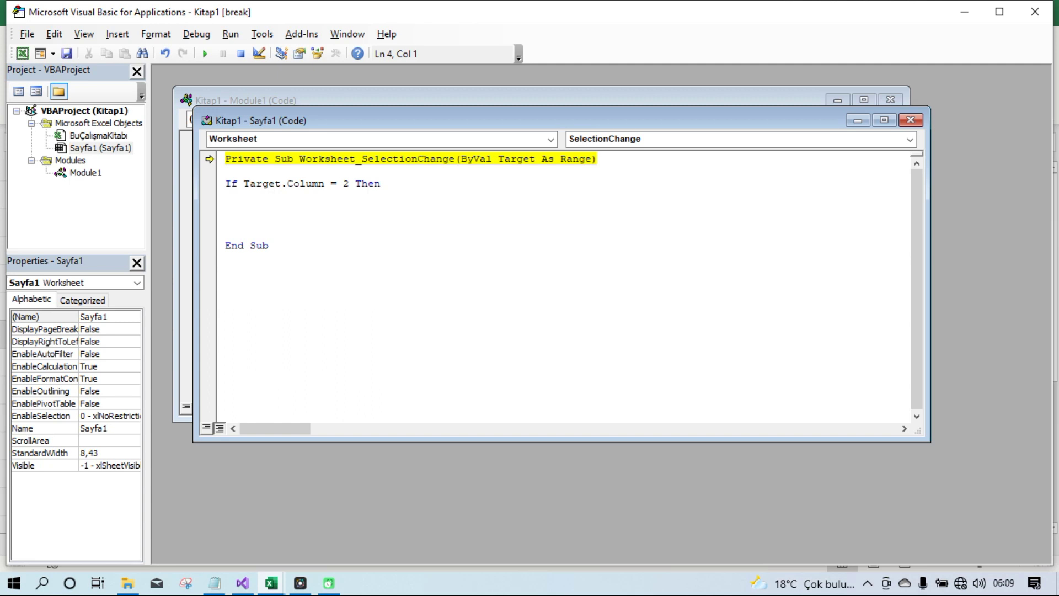
key("Return")
type("end if")
left_click(389, 310)
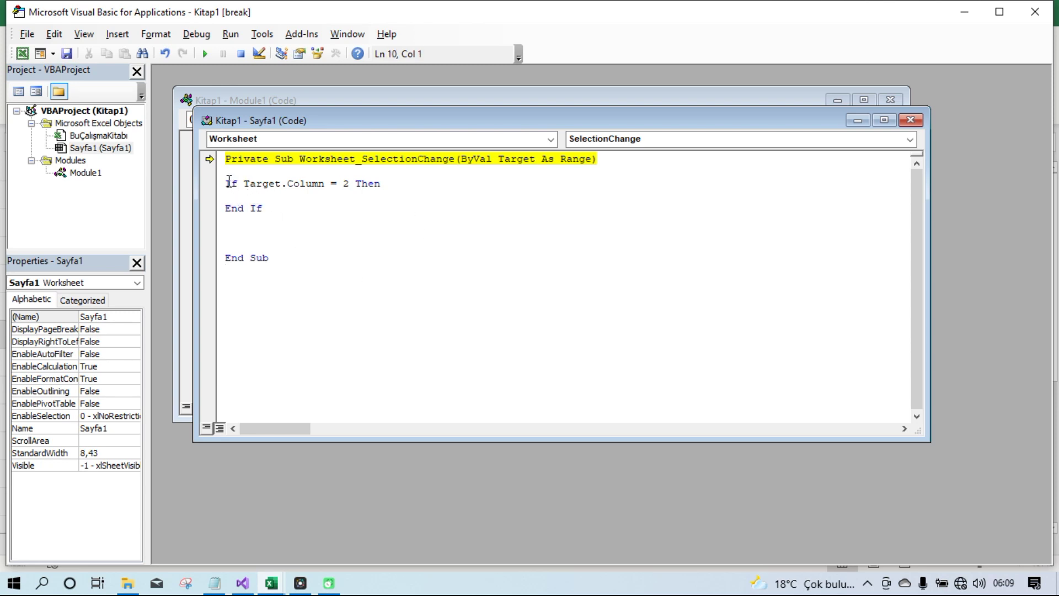
Put a kapat call on the blank line inside the If block
left_click_drag(224, 210, 267, 211)
left_click(291, 196)
left_click_drag(246, 185, 330, 185)
left_click(264, 185)
left_click(284, 197)
type("kapat")
left_click(421, 306)
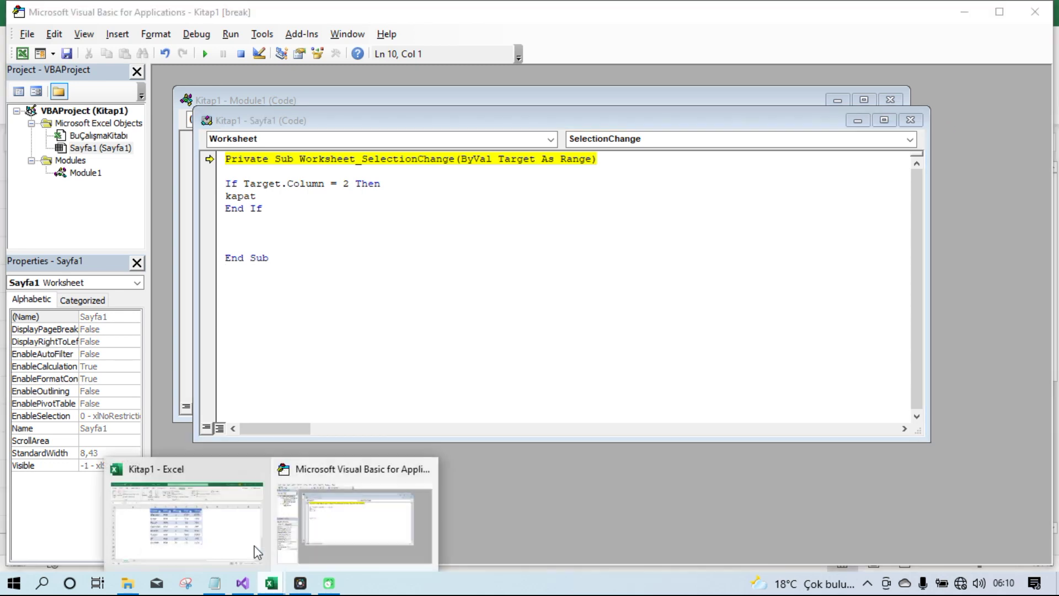
Turn on the table's Toplam Satırı option on the Tablo Tasarımı tab
mouse_move(271, 582)
left_click(183, 513)
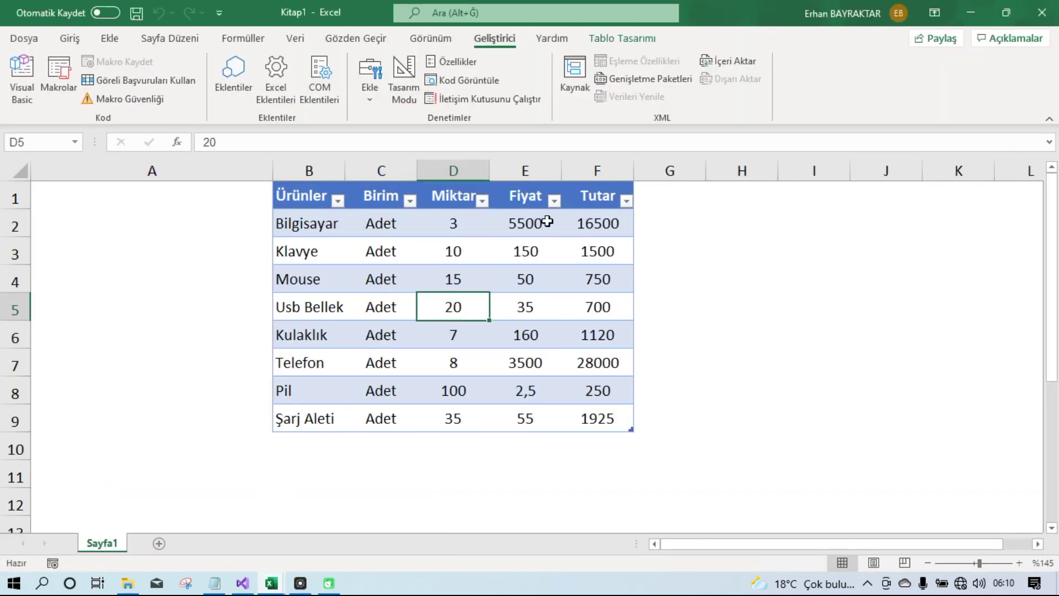
left_click(624, 39)
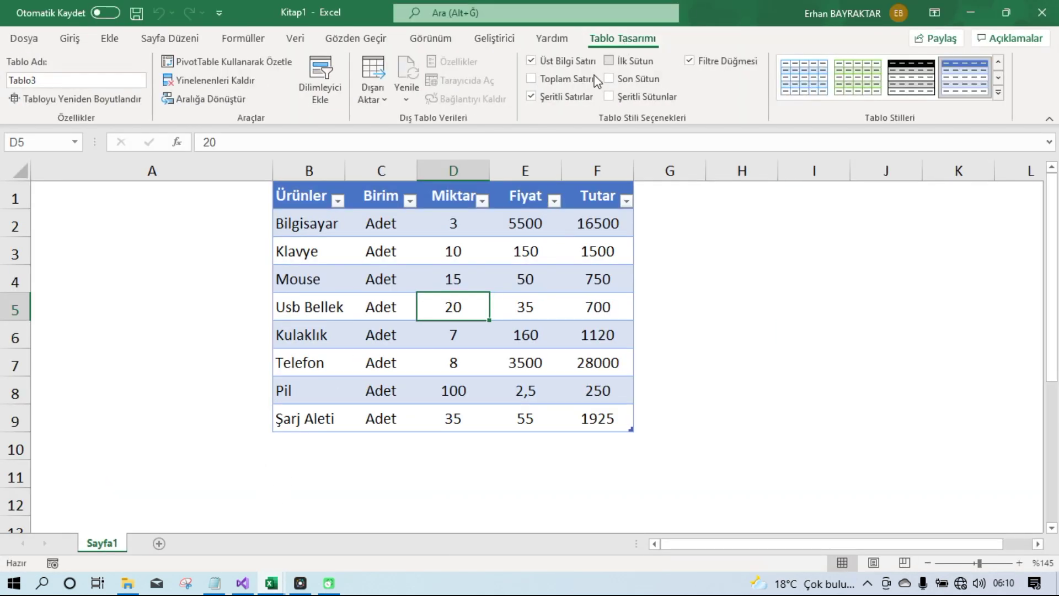
left_click(545, 83)
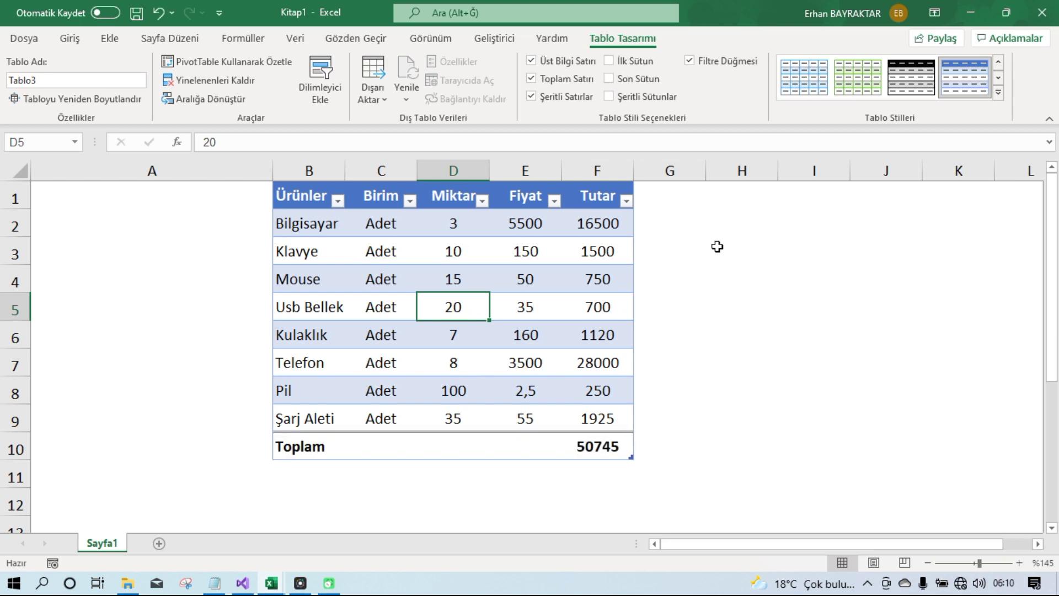
Select empty cells beside the table and cells inside it to test the event
left_click(803, 282)
left_click(742, 251)
left_click(670, 334)
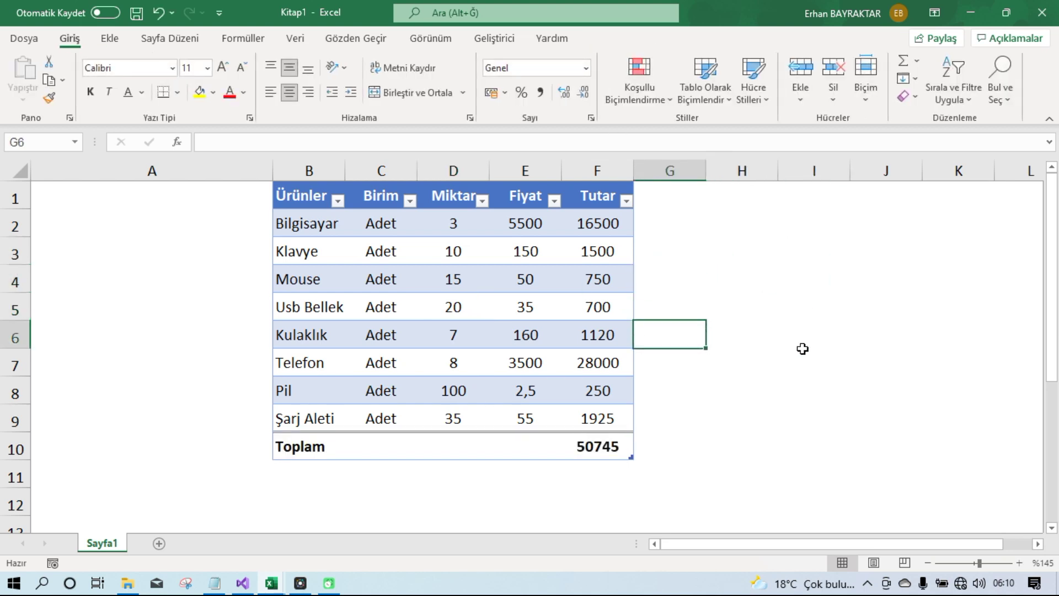
left_click(877, 305)
left_click(886, 251)
left_click(670, 251)
left_click(597, 279)
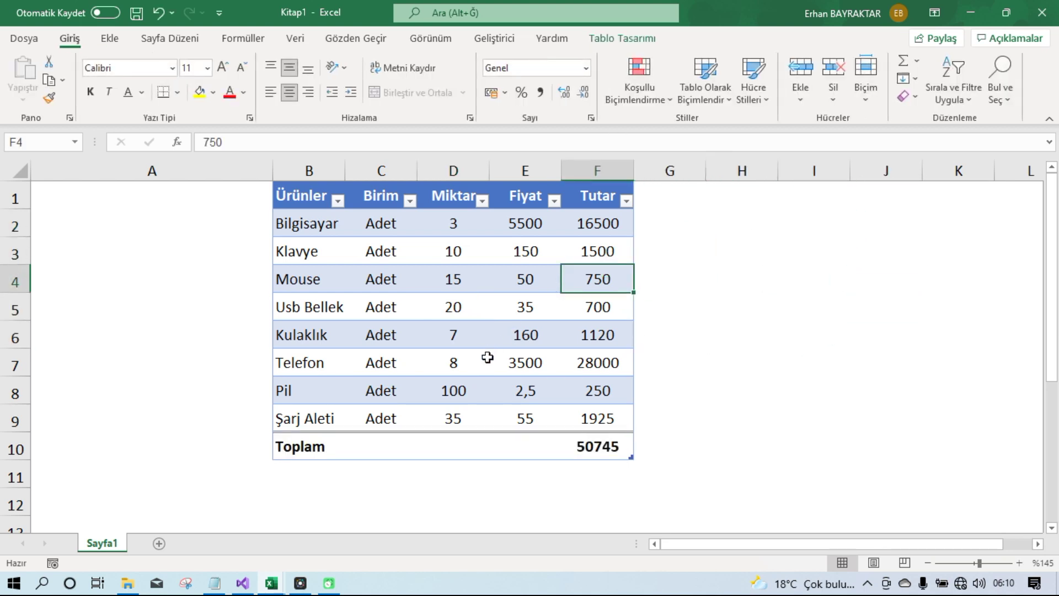
left_click(453, 362)
Select H7, H3 and the Telefon cell in column B to test hiding Toplam
key("ctrl+a")
left_click(756, 371)
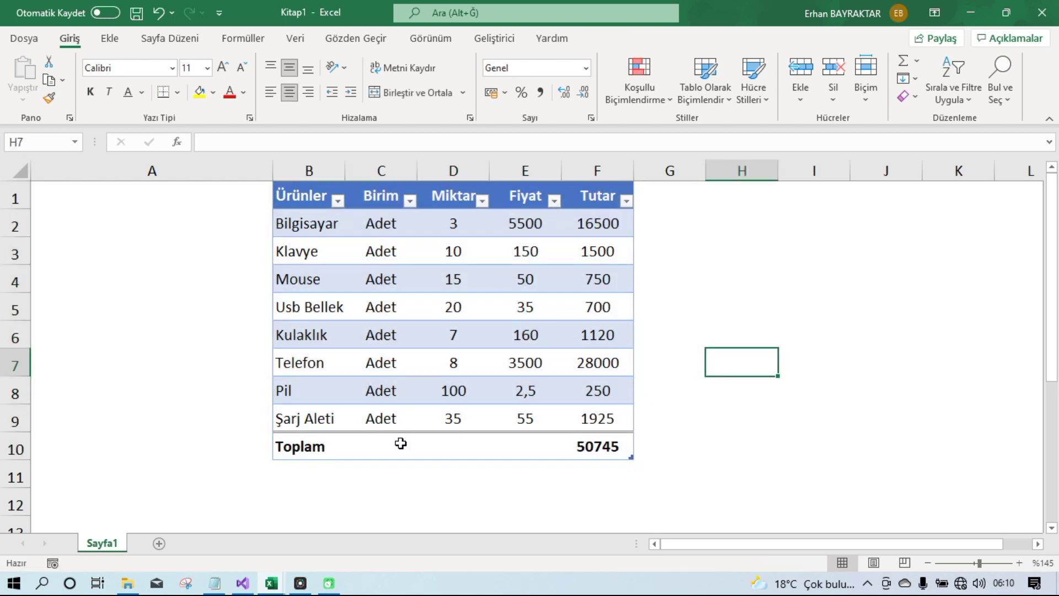
left_click(754, 263)
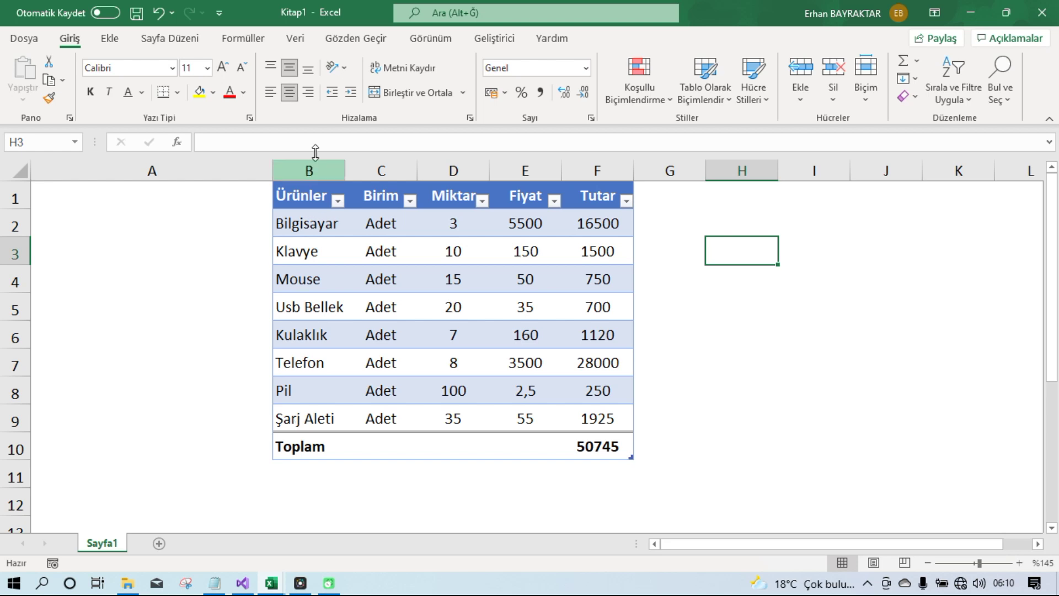
left_click(302, 420)
key("ctrl+a")
left_click(298, 367)
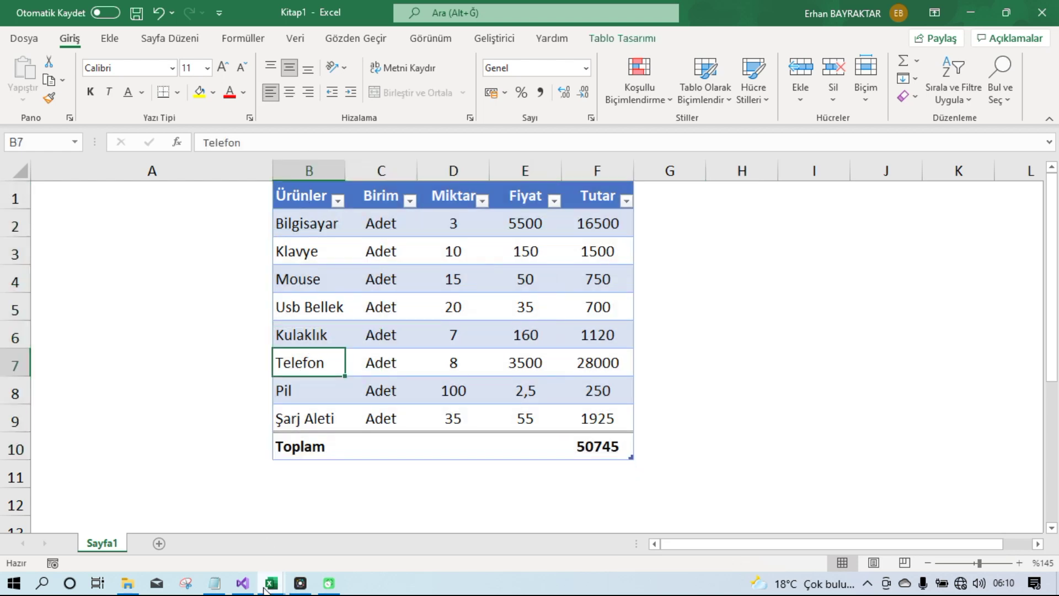
Reset the paused macro in the VBA editor and minimise the editor
mouse_move(270, 584)
left_click(366, 506)
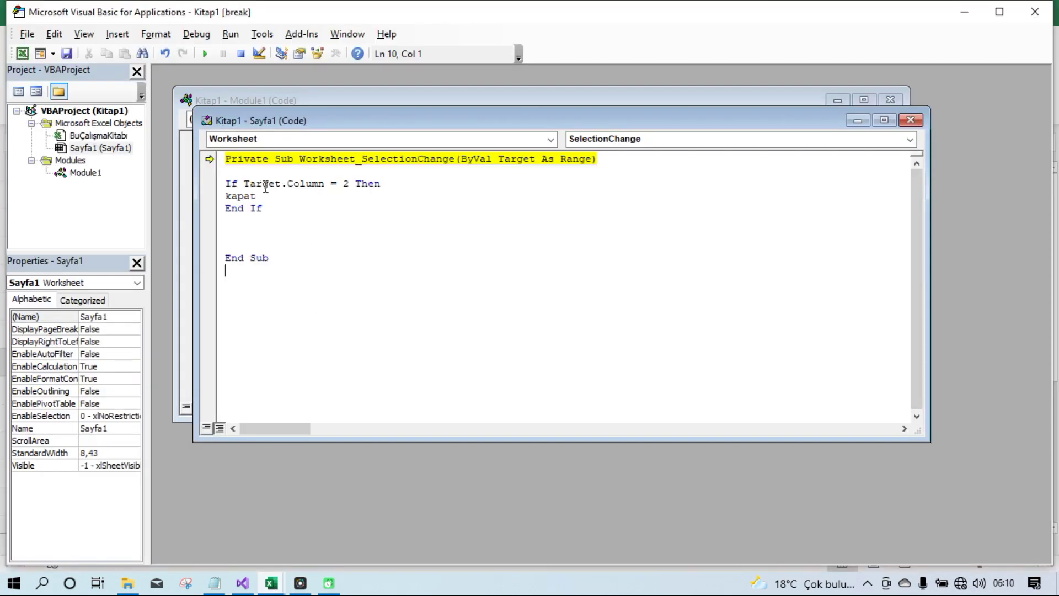
left_click(205, 56)
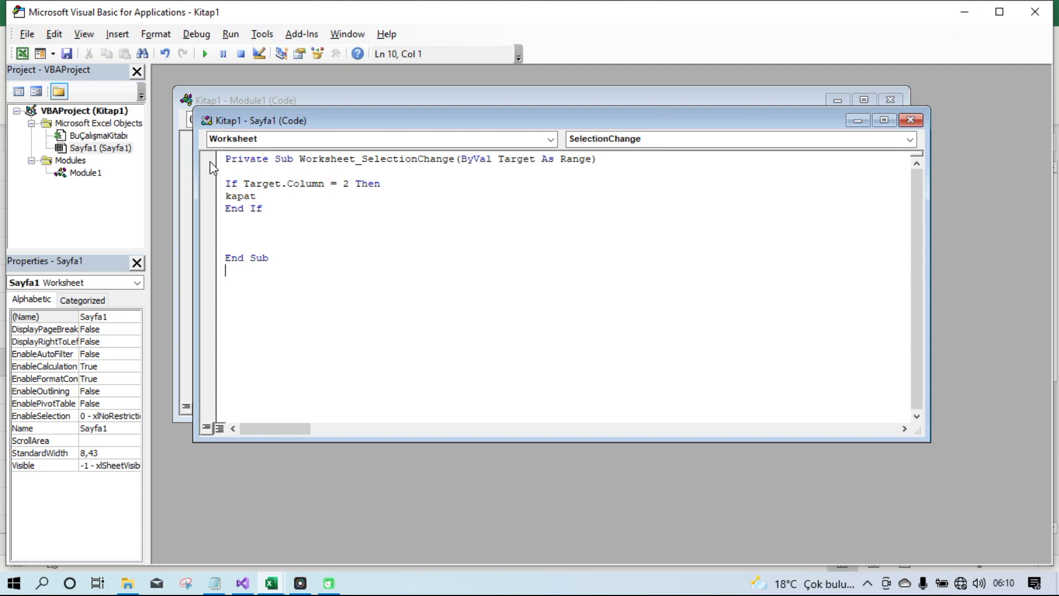
left_click(966, 11)
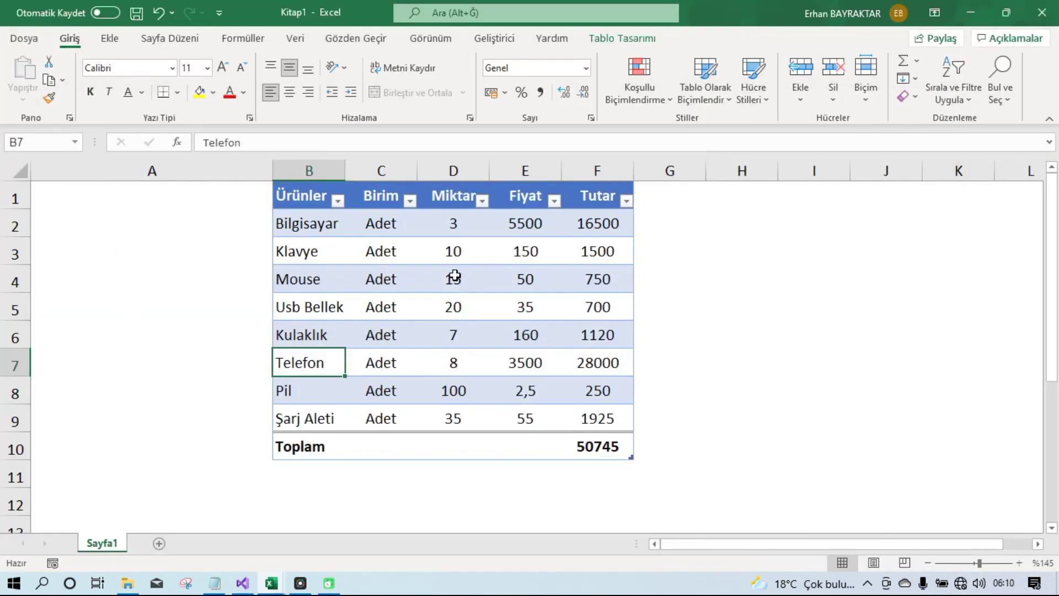
Select various empty cells outside the table, including I3 and a row 7 range
left_click(763, 305)
left_click(842, 246)
left_click(866, 377)
left_click(766, 375)
left_click(813, 260)
left_click_drag(905, 364, 800, 364)
left_click(781, 265)
left_click(745, 279)
left_click(912, 301)
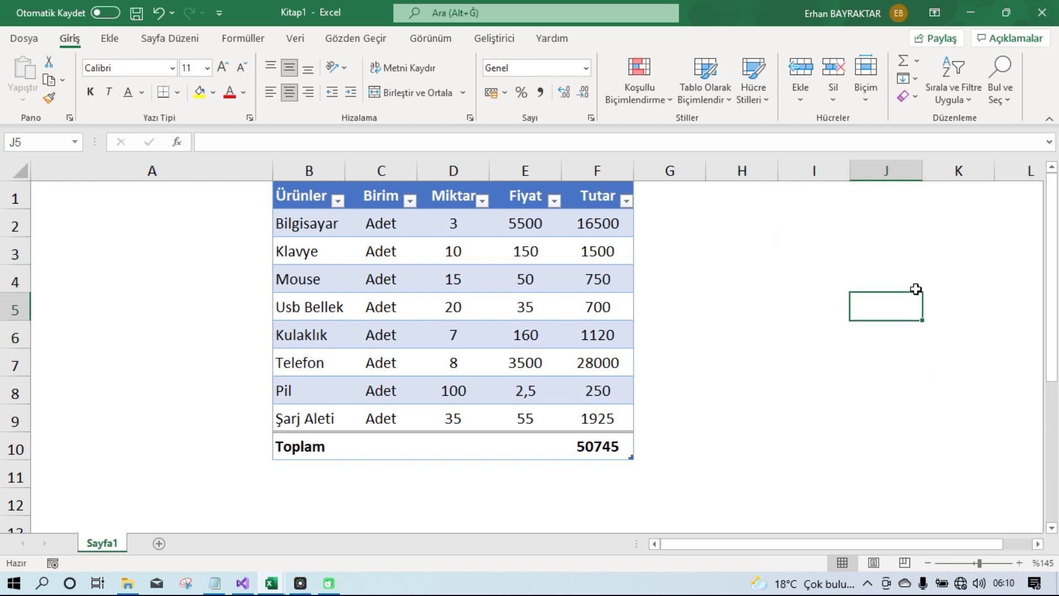
Select Klavye and Pil in column B to hide the Toplam row, then return to the editor
left_click(311, 248)
key("ctrl+shift+t")
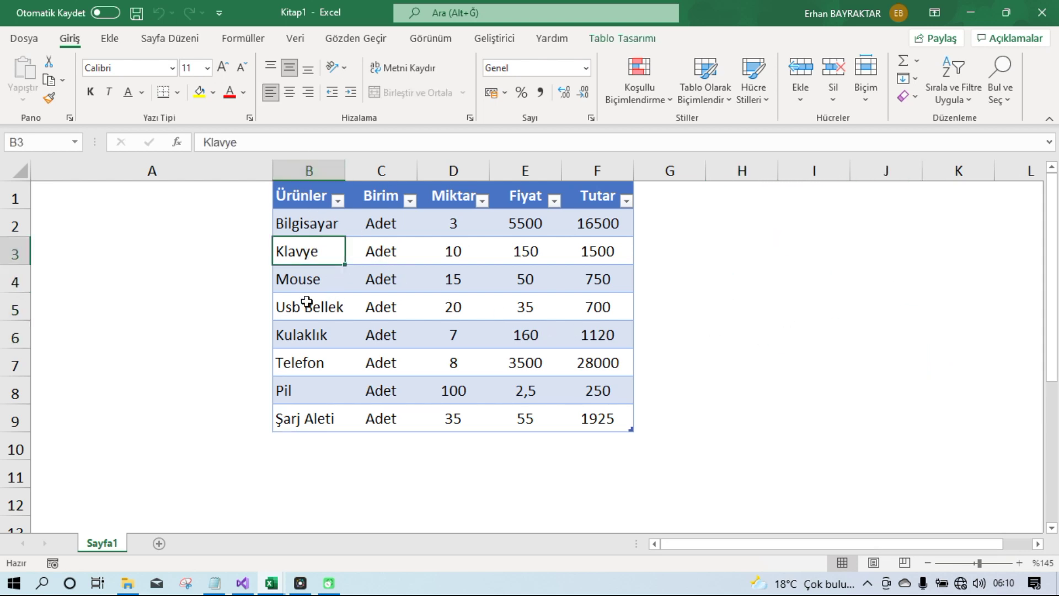
left_click(295, 393)
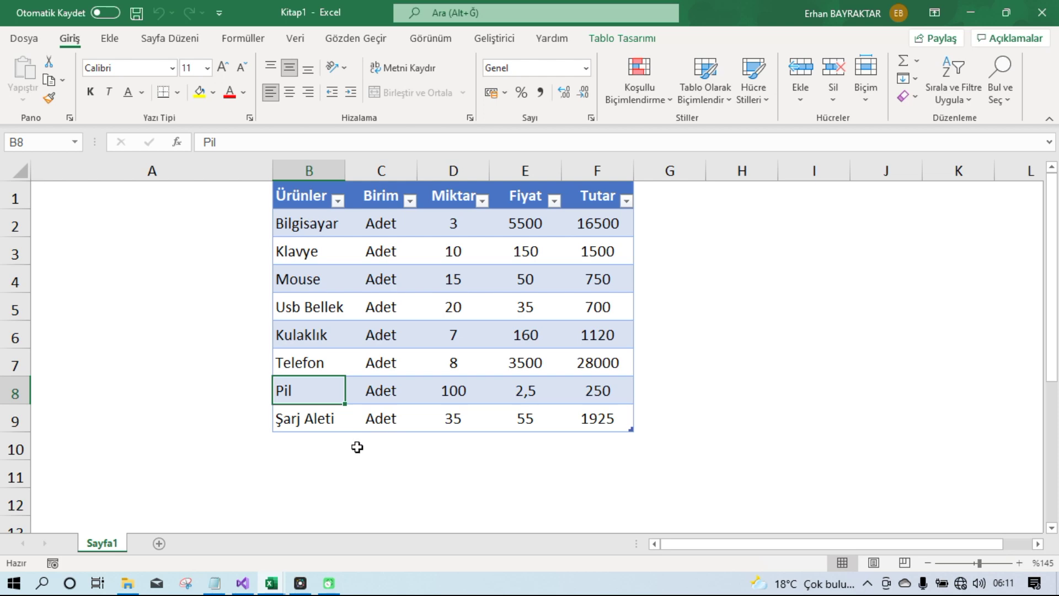
left_click(271, 585)
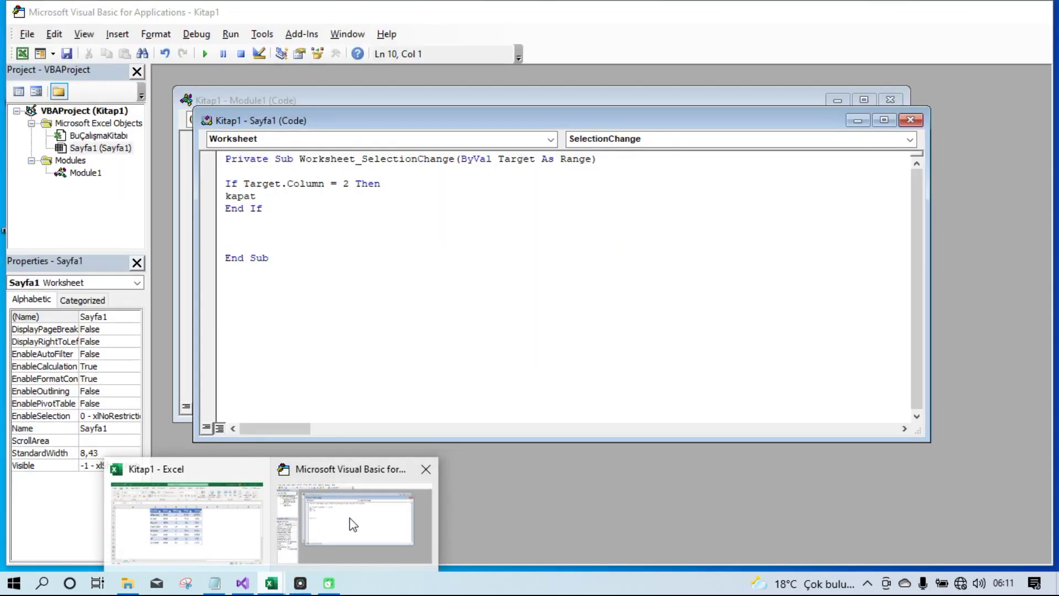
left_click(353, 524)
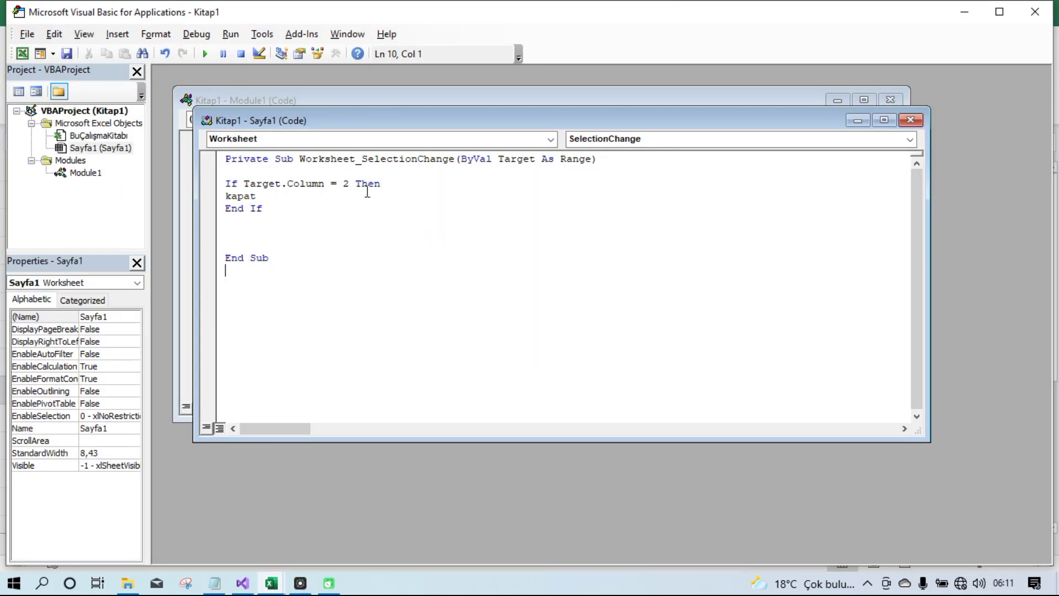
Delete the spare blank line before End Sub in Worksheet_SelectionChange
left_click(252, 232)
key("Delete")
left_click(368, 325)
Select cells B10 and B11 in Excel to test the macro, then return to the editor
left_click(271, 583)
left_click(342, 519)
left_click(271, 583)
left_click(253, 542)
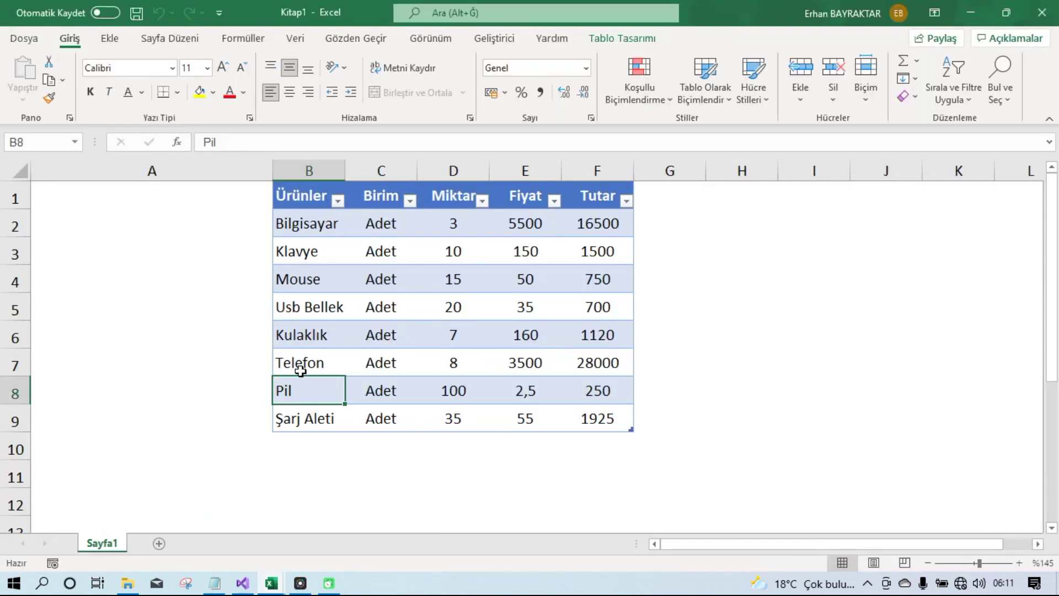
left_click(288, 459)
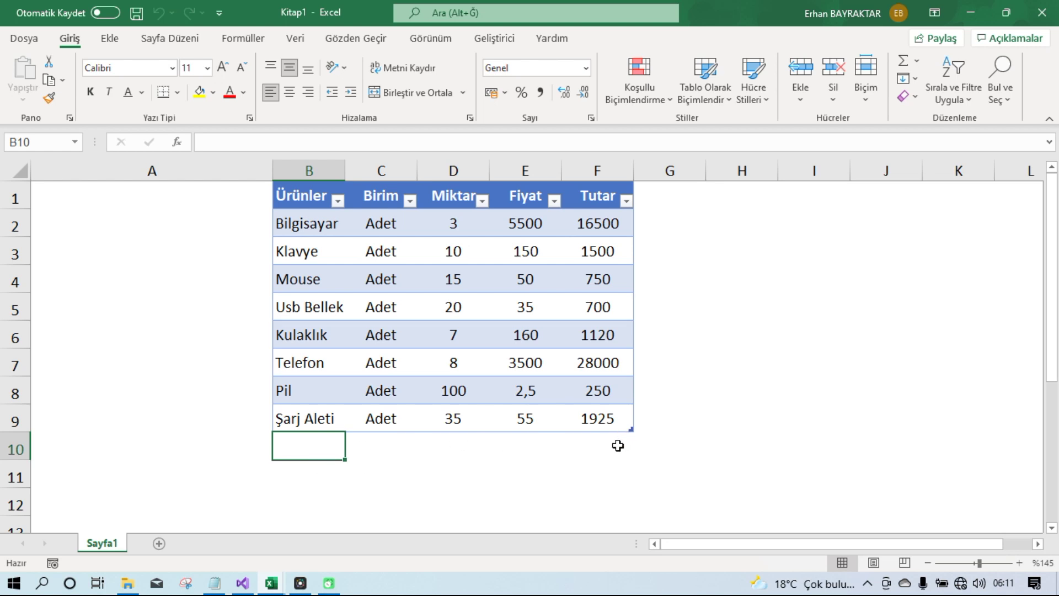
left_click(306, 483)
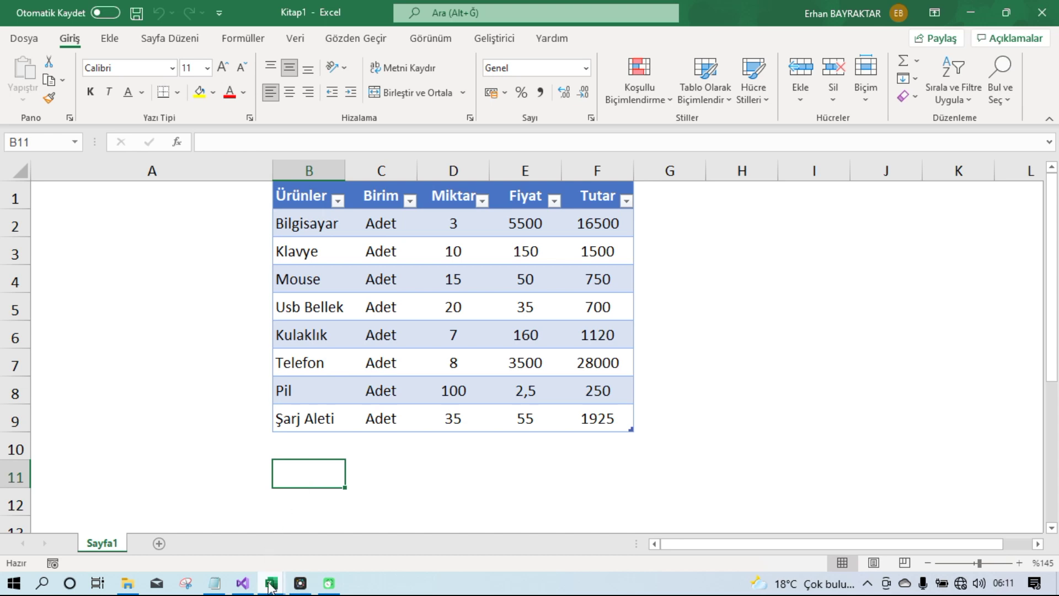
mouse_move(271, 584)
left_click(375, 507)
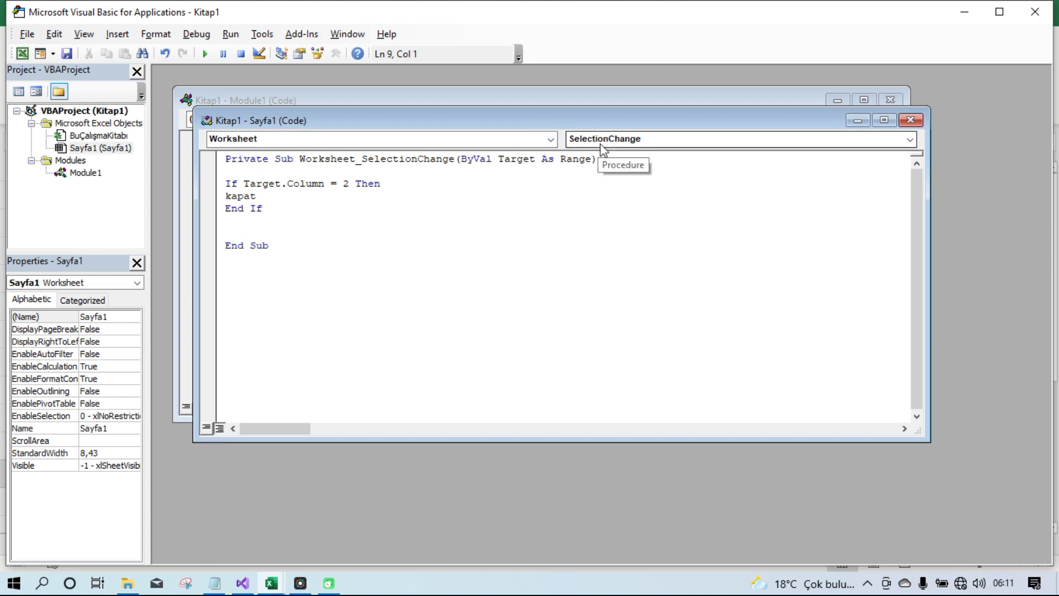
Pick Change from the Procedure list, type ac inside Worksheet_Change, and return to Excel
left_click(636, 143)
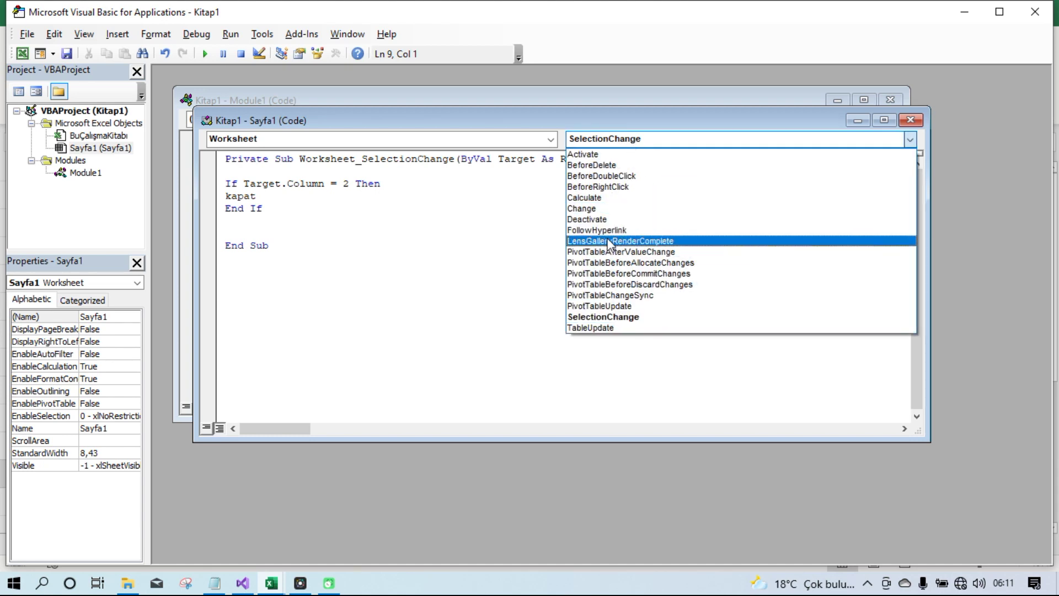
left_click(585, 213)
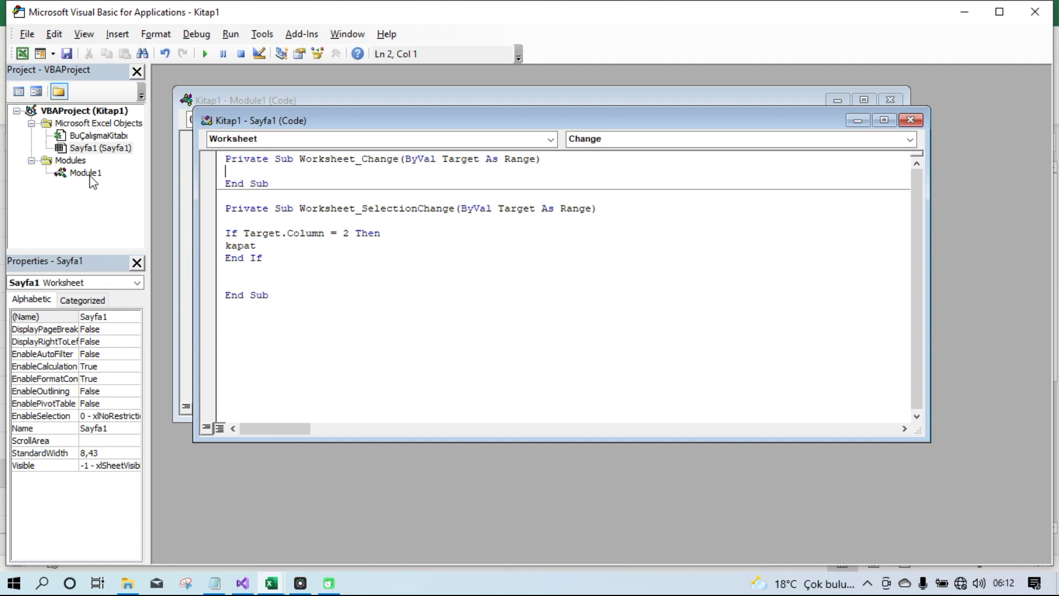
type("ac")
left_click(418, 298)
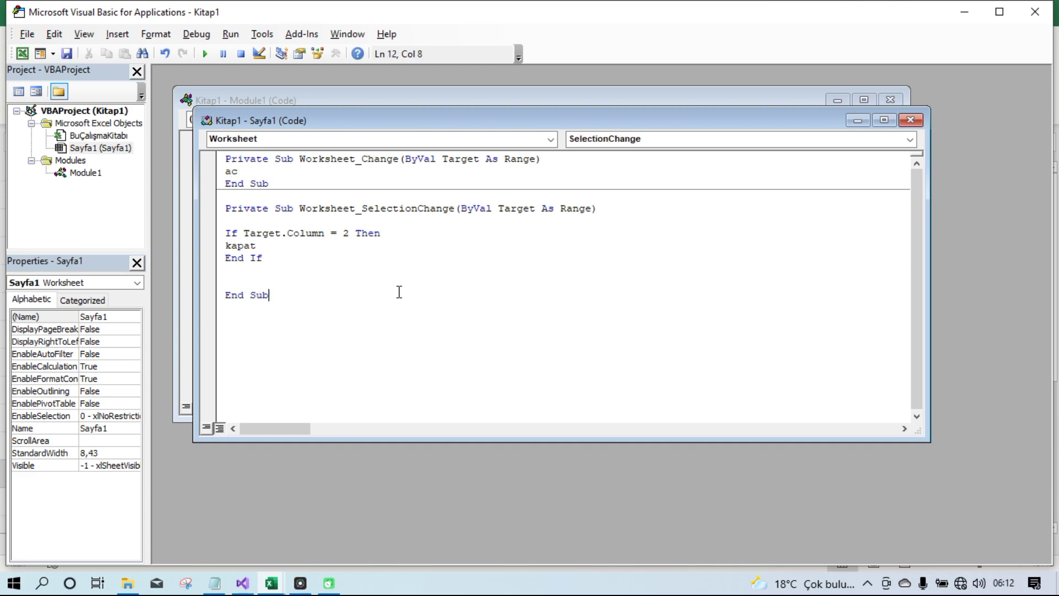
left_click(271, 583)
left_click(246, 539)
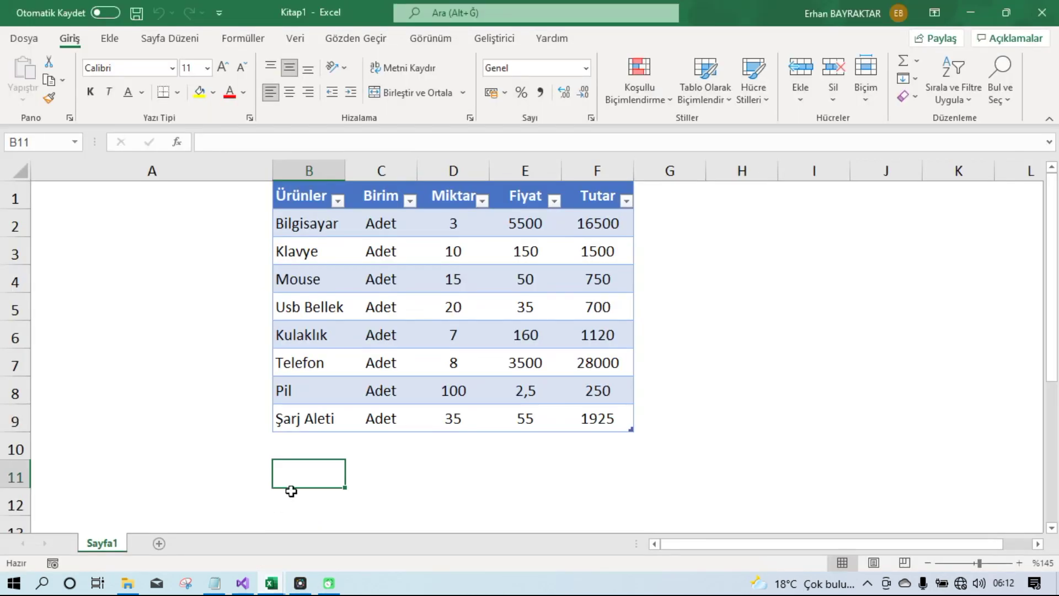
Enter ac in B10 so Tablo3 extends and its Toplam row shows 50745
left_click(317, 450)
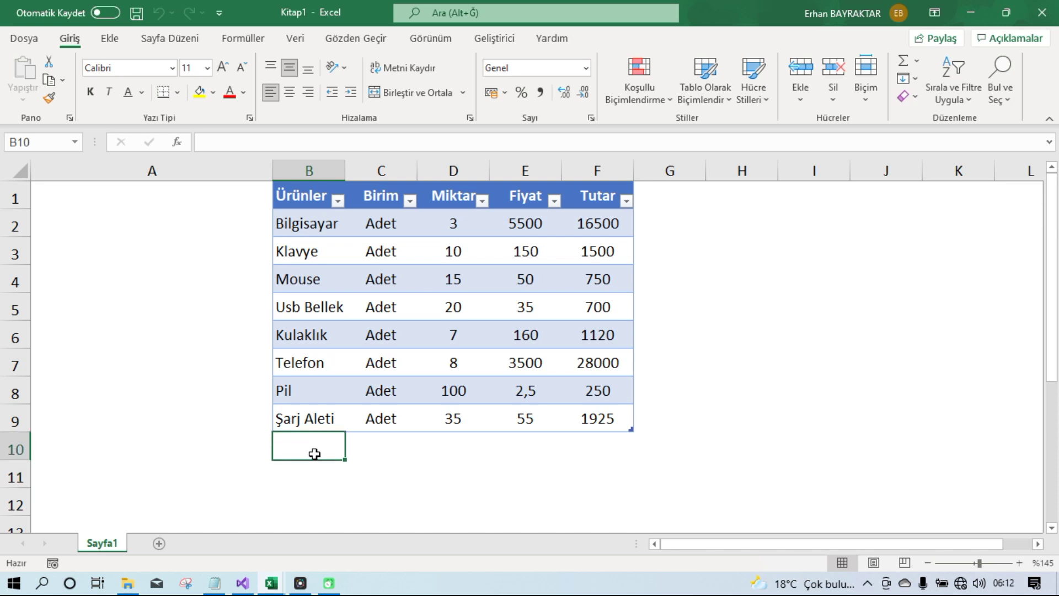
type("ac")
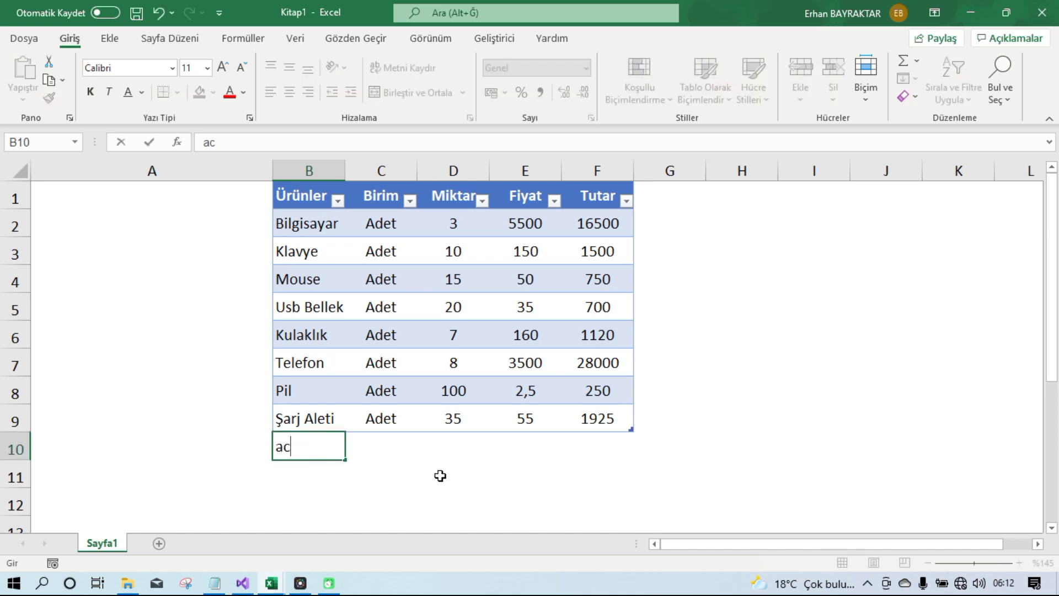
left_click(441, 475)
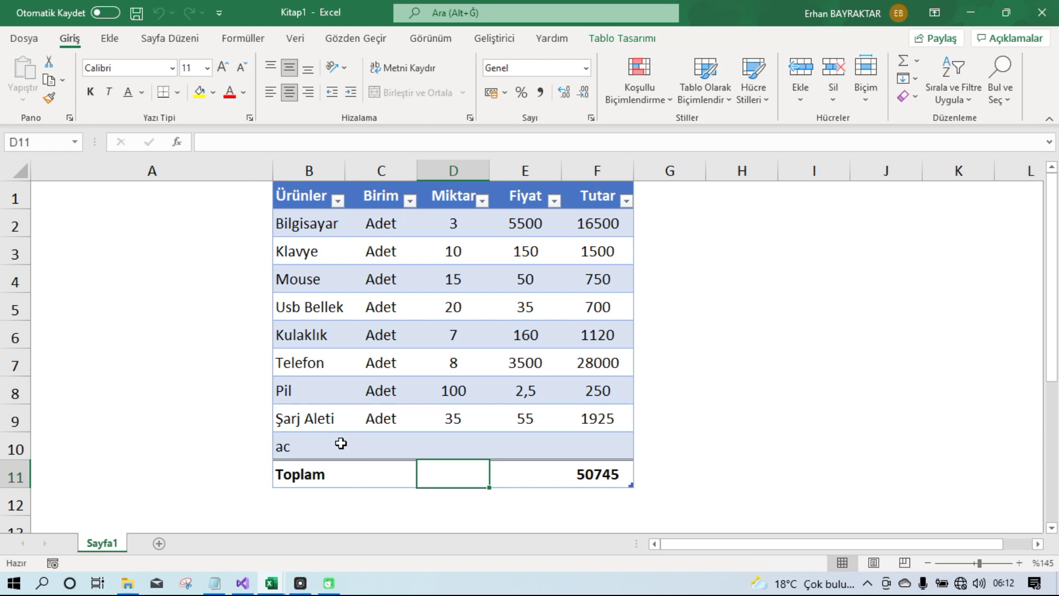
Test the macros by selecting product cells in column B and cells elsewhere in the table
left_click(341, 443)
left_click(349, 385)
left_click(452, 468)
left_click(335, 398)
left_click(332, 229)
left_click(301, 283)
left_click(309, 361)
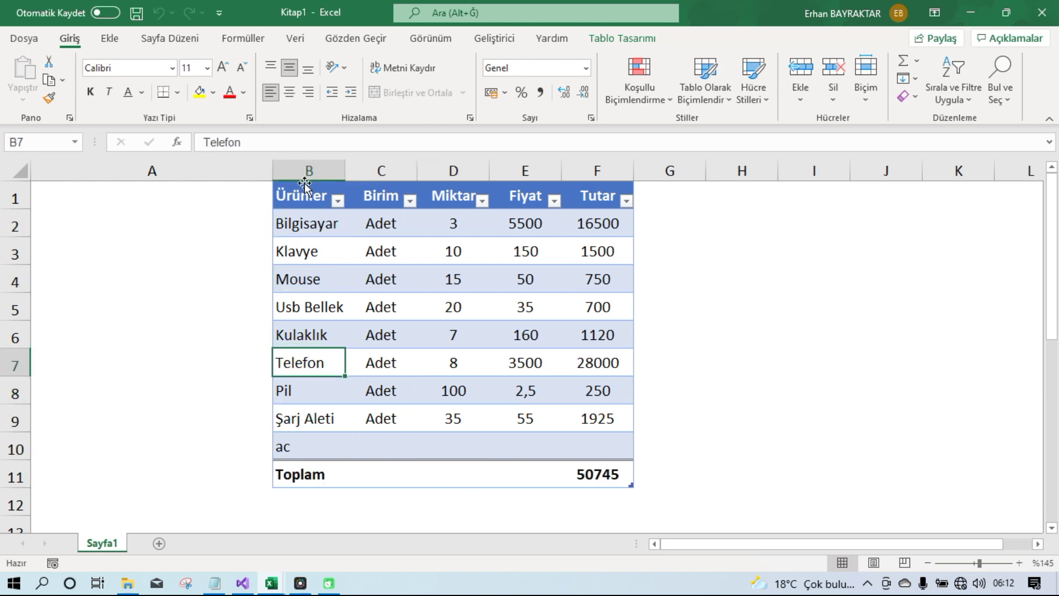
left_click(318, 391)
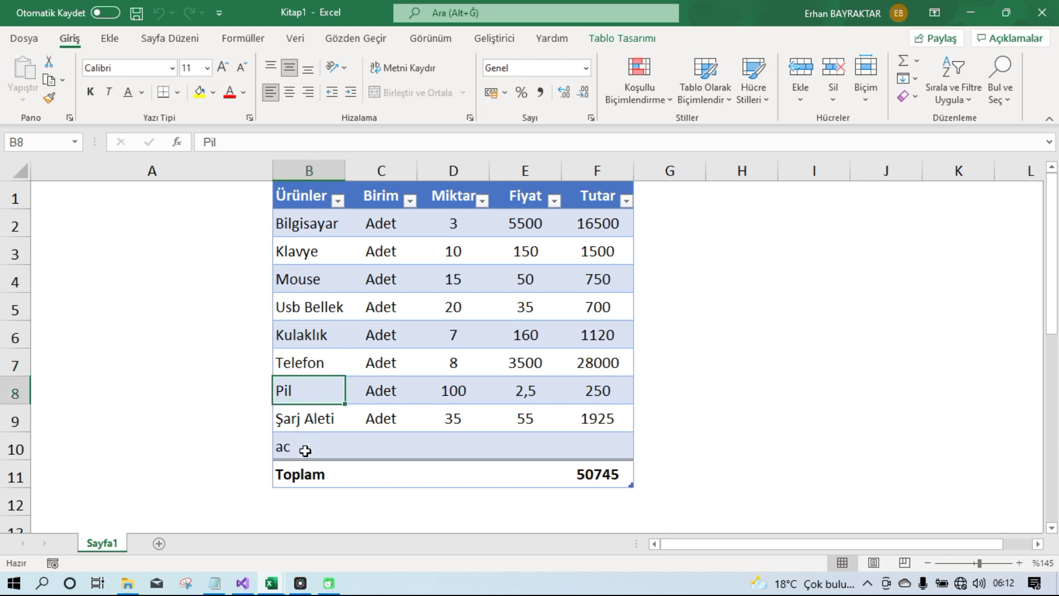
left_click(305, 451)
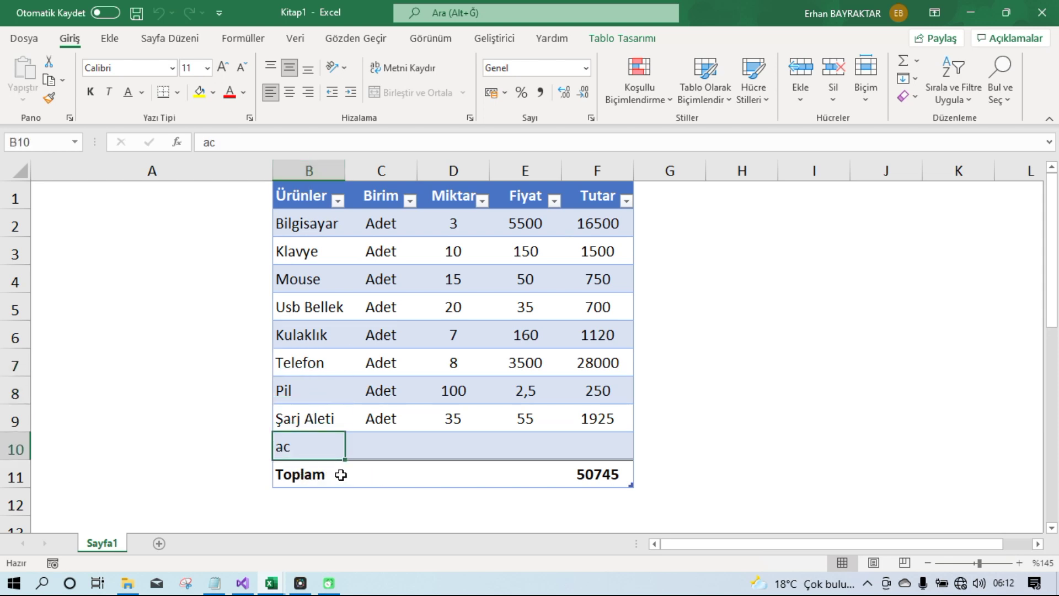
left_click(317, 321)
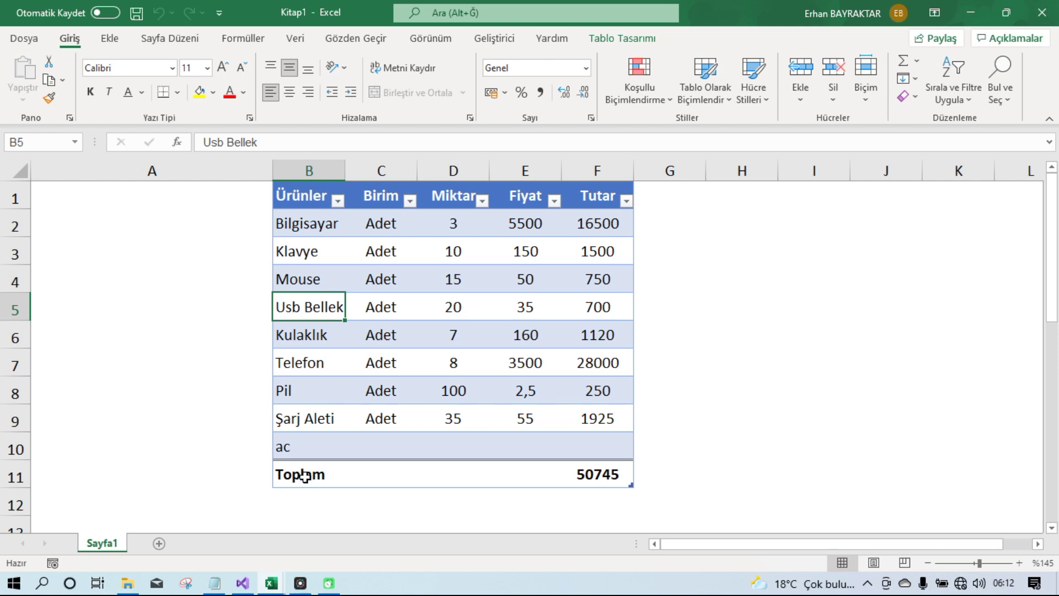
left_click(306, 477)
key("Up")
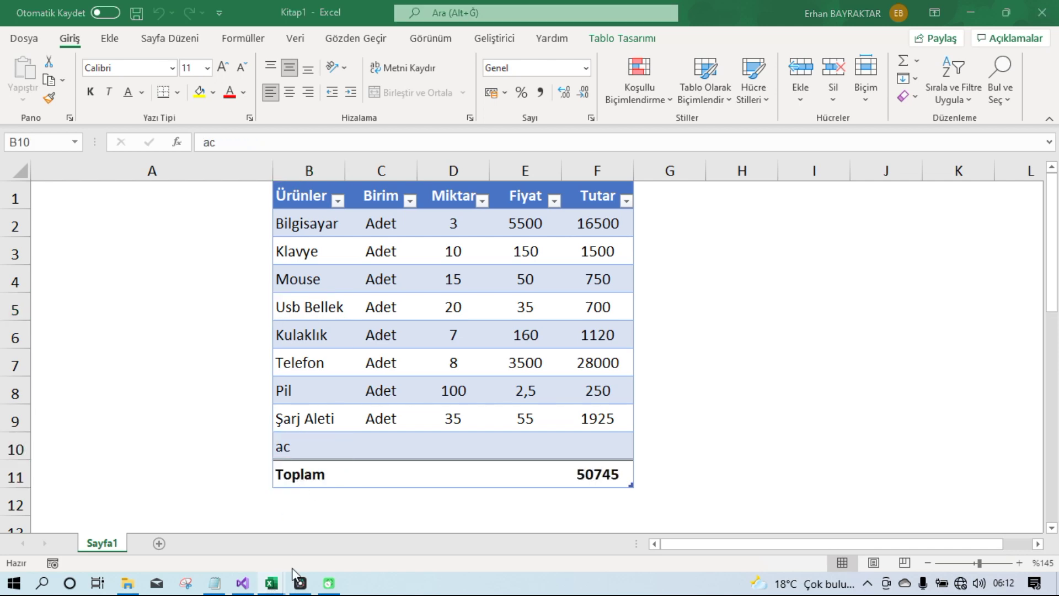
Switch between the worksheet and the VBA editor, leaving the editor in front
left_click(330, 523)
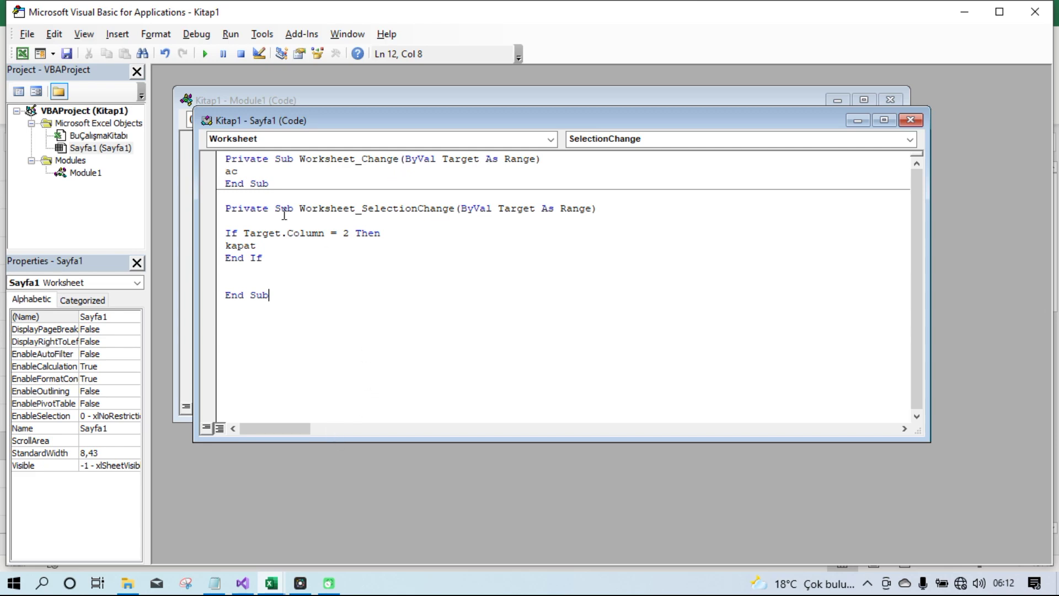
left_click(276, 582)
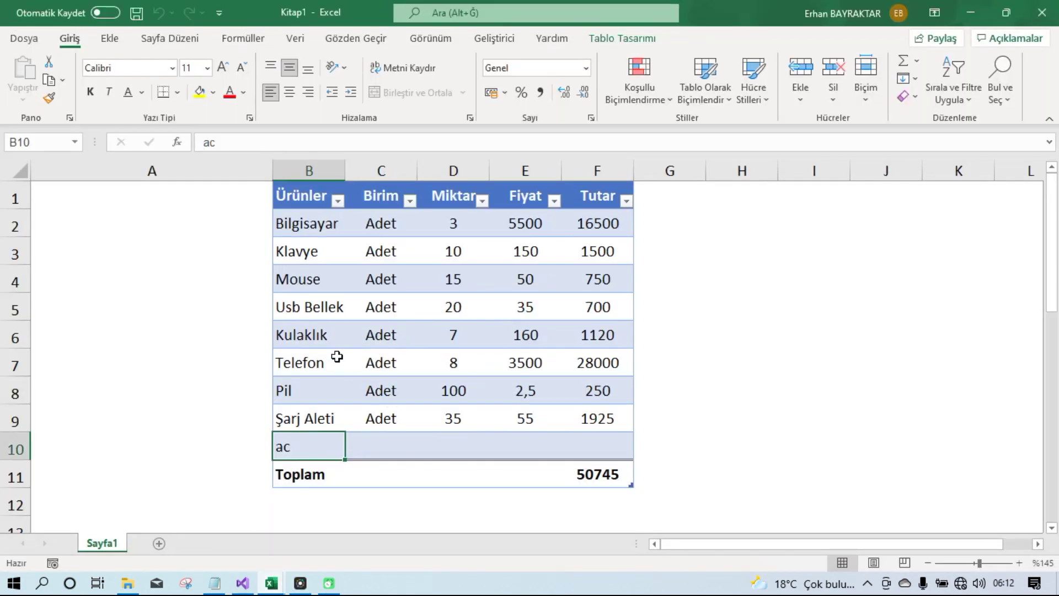
left_click(317, 318)
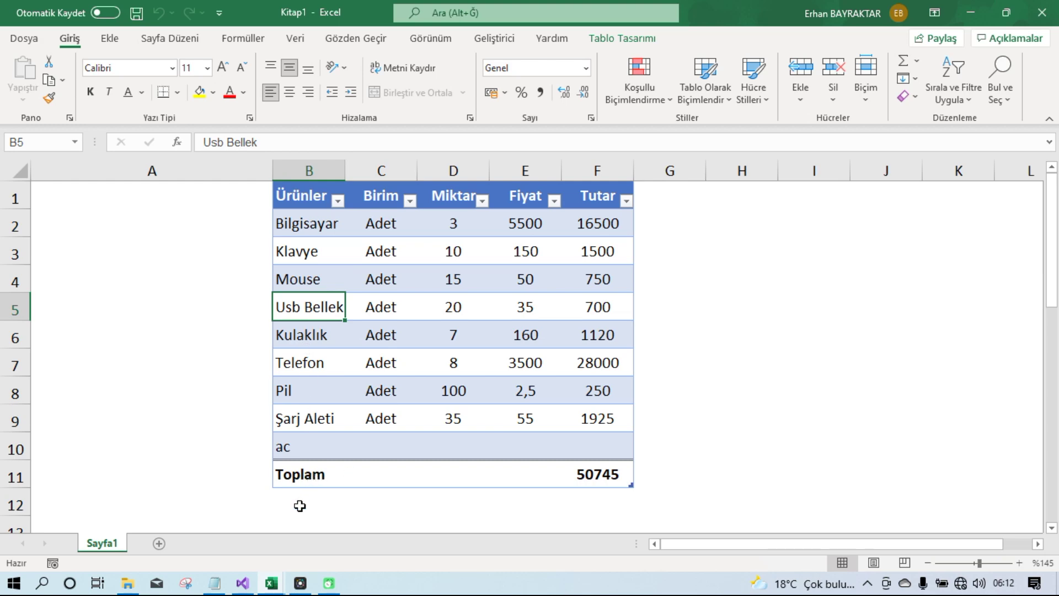
left_click(274, 585)
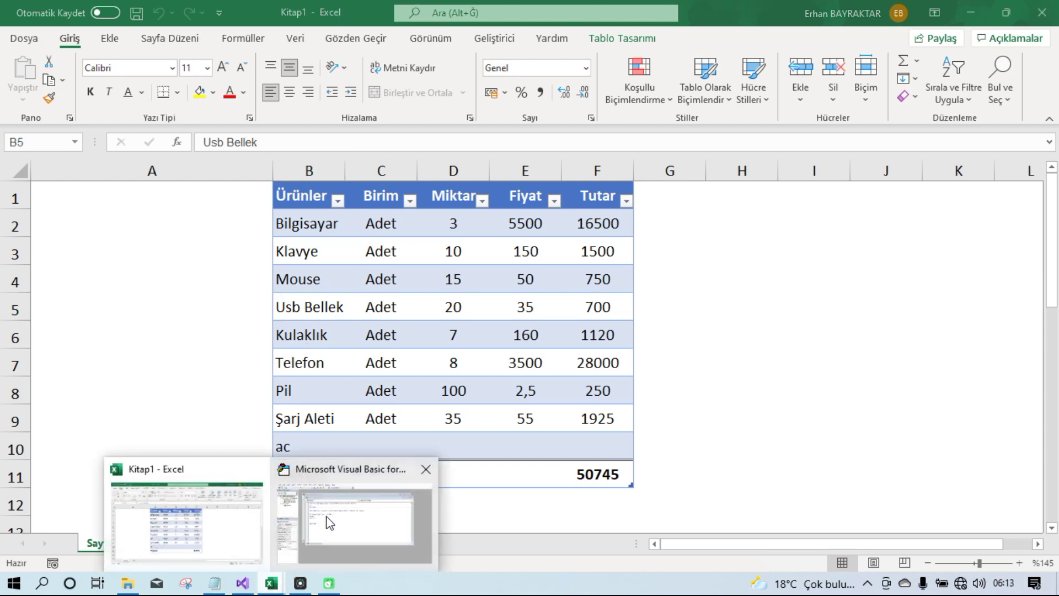
left_click(329, 522)
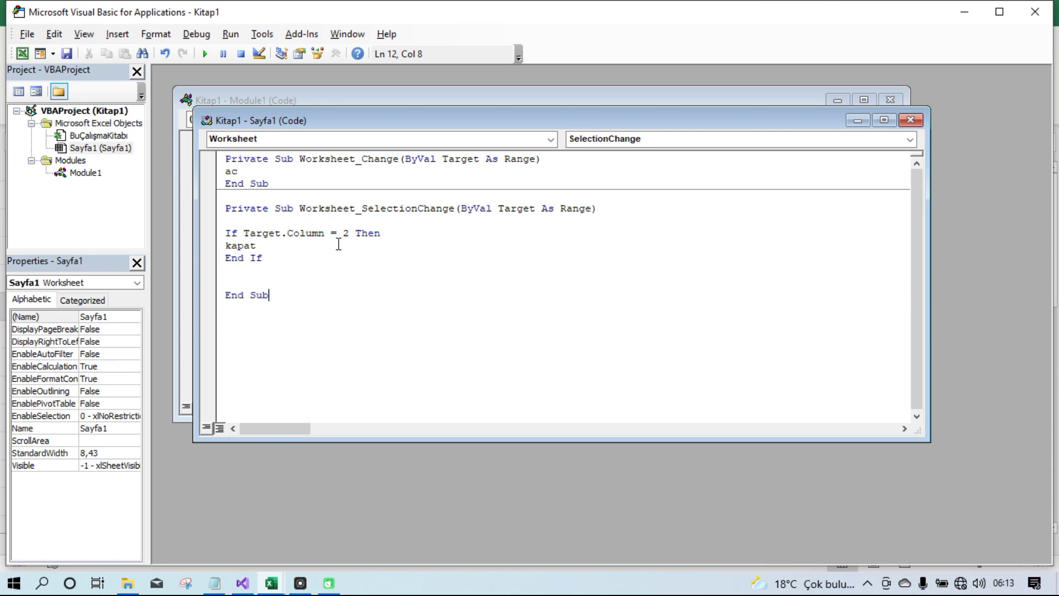
Add Application.EnableEvents = False on a new line under If Target.Column = 2 Then
left_click(402, 233)
key("Return")
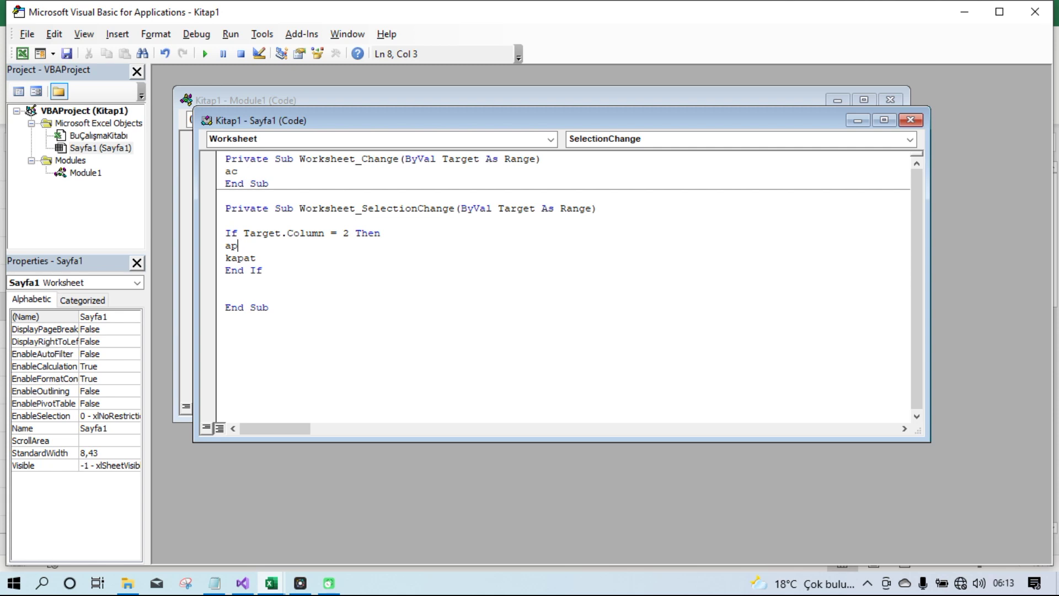
key("ctrl+space")
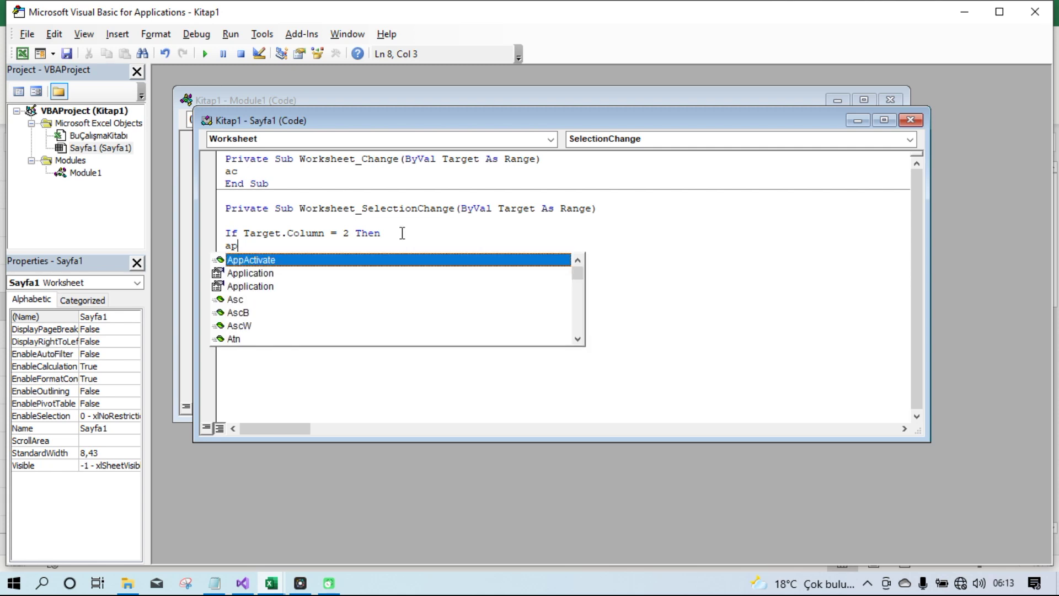
type("p")
double_click(249, 274)
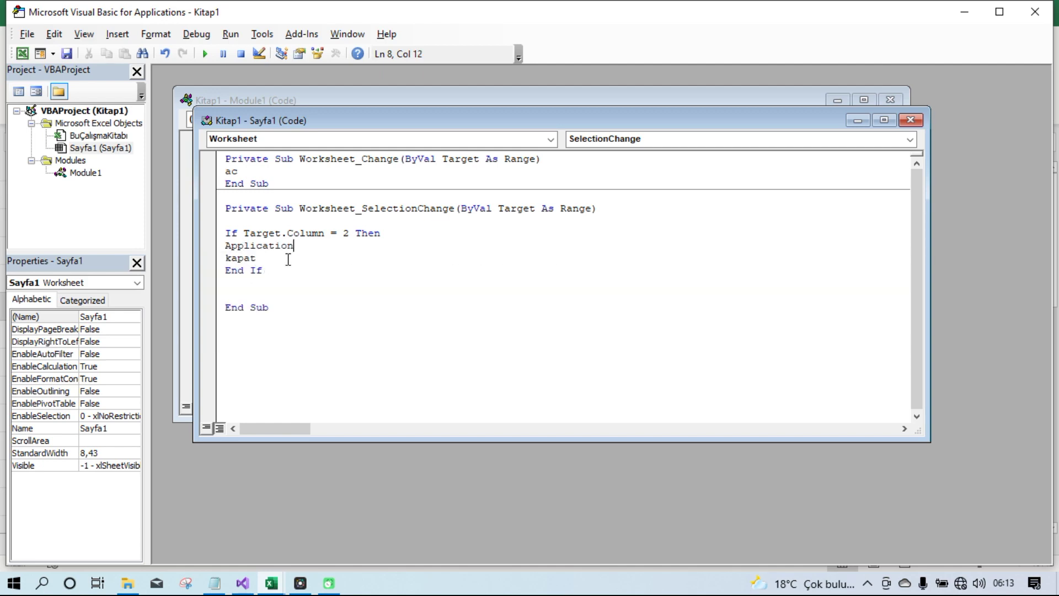
type(".")
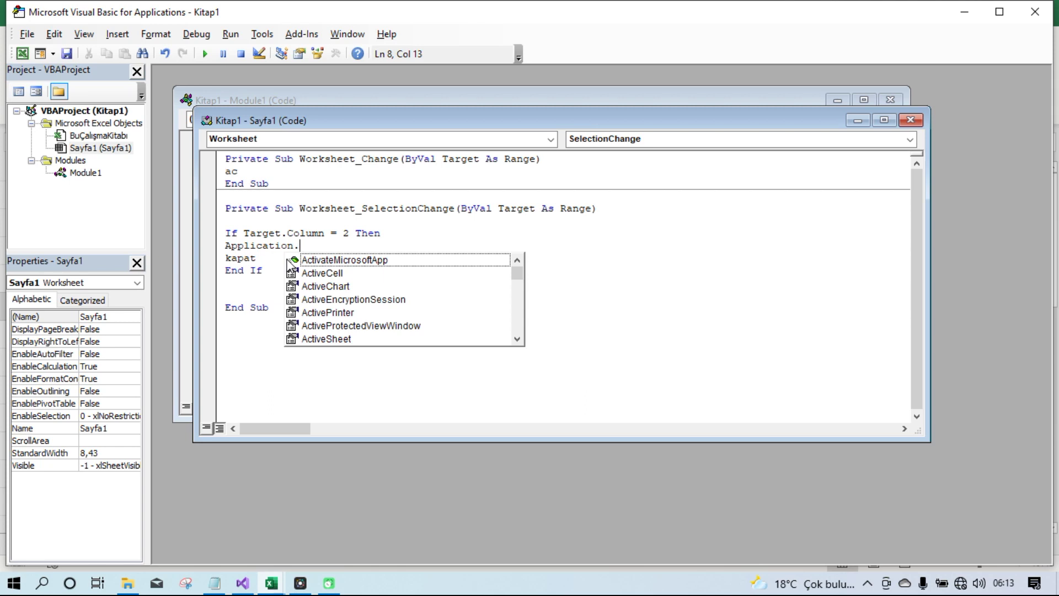
type("e")
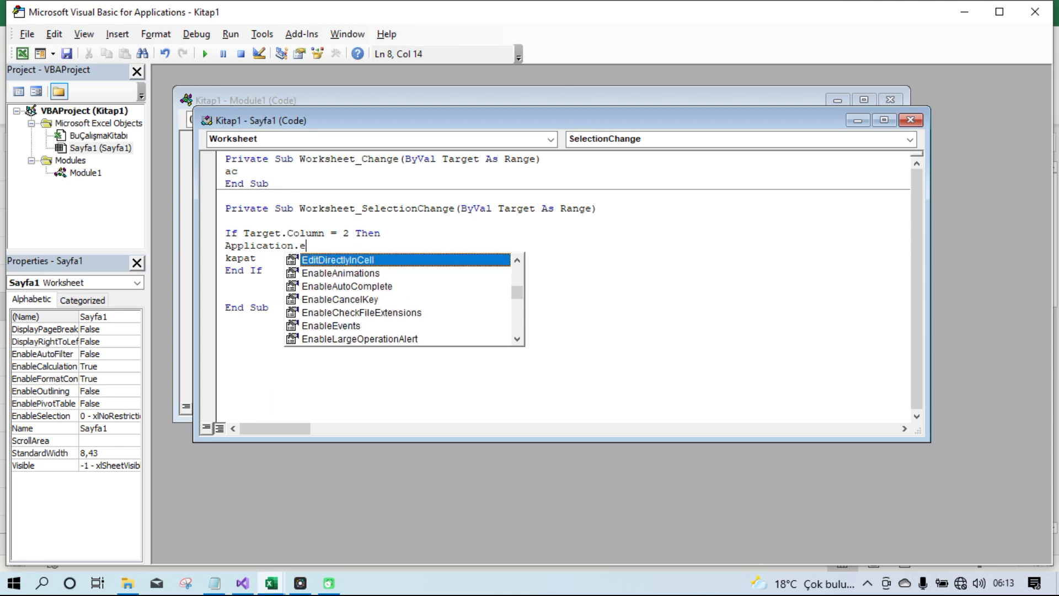
type("na")
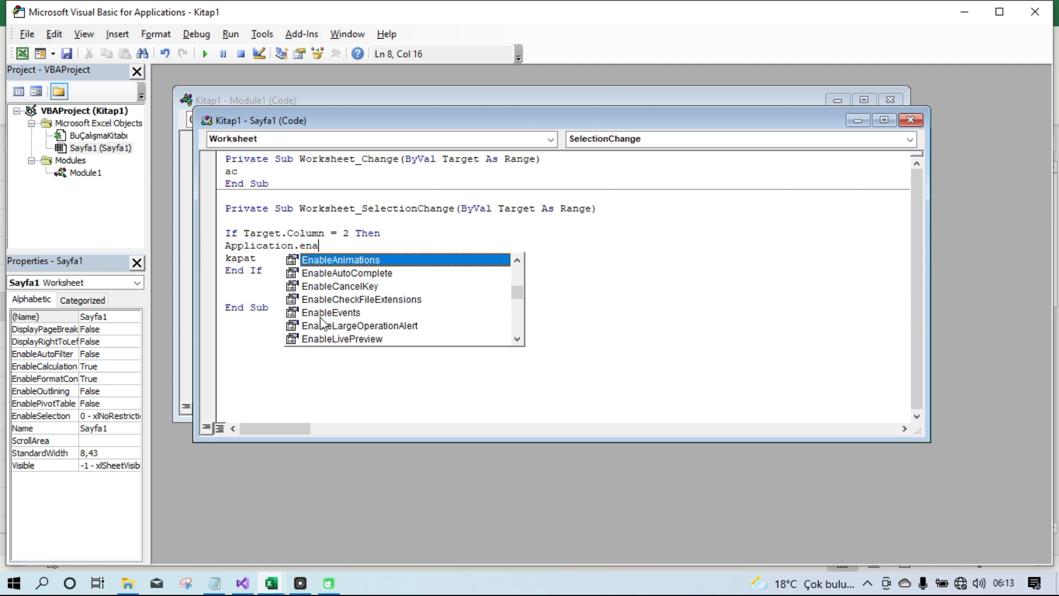
double_click(322, 316)
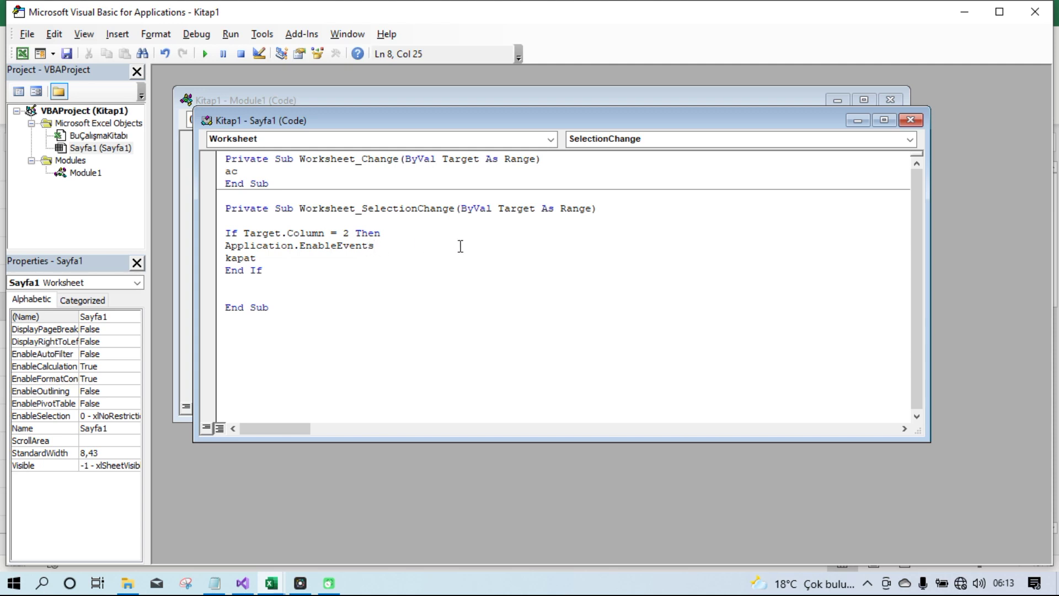
type("=false")
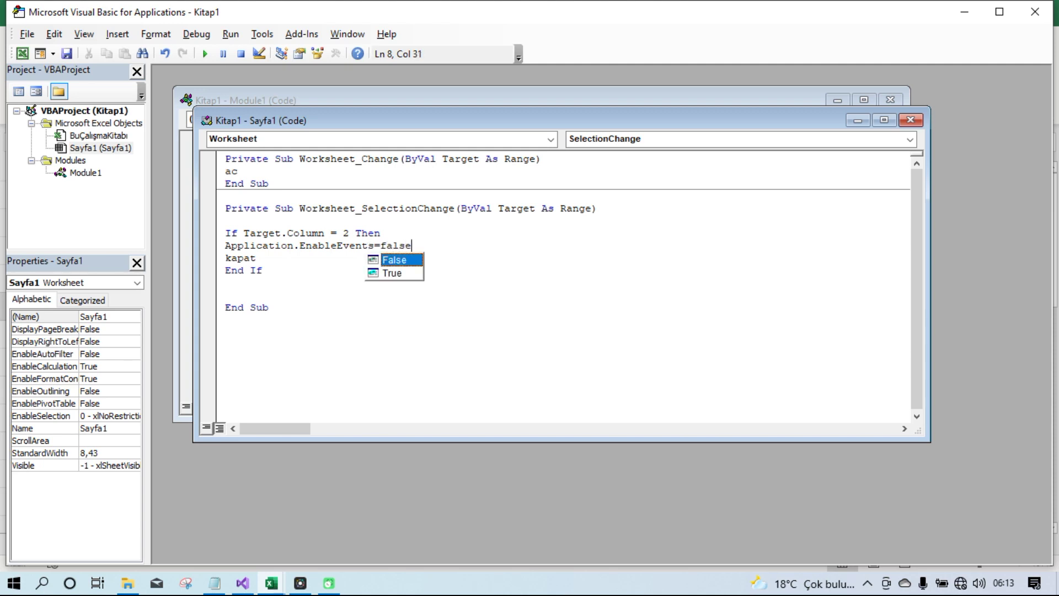
left_click(486, 319)
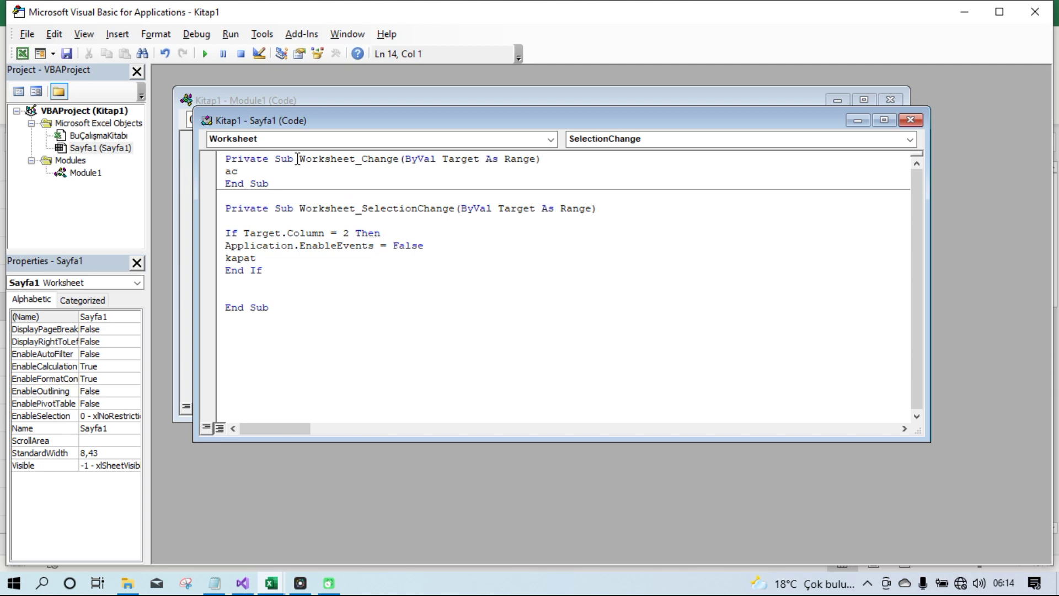
Add Application.EnableEvents = True on a new line directly after the kapat call
left_click(262, 259)
double_click(225, 258)
left_click(287, 265)
left_click(268, 259)
key("Return")
type("app")
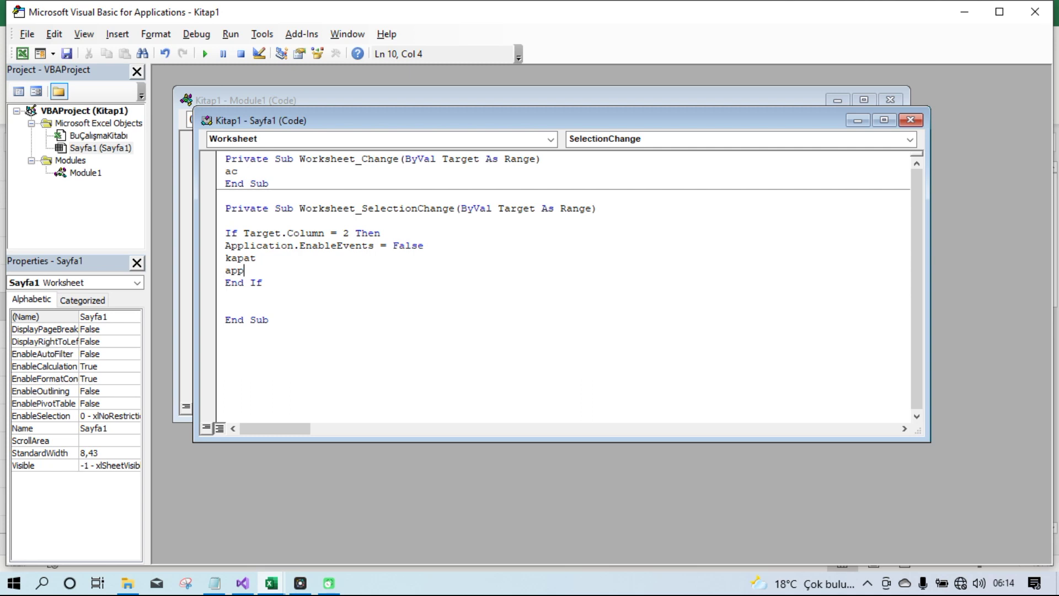
key("ctrl+space")
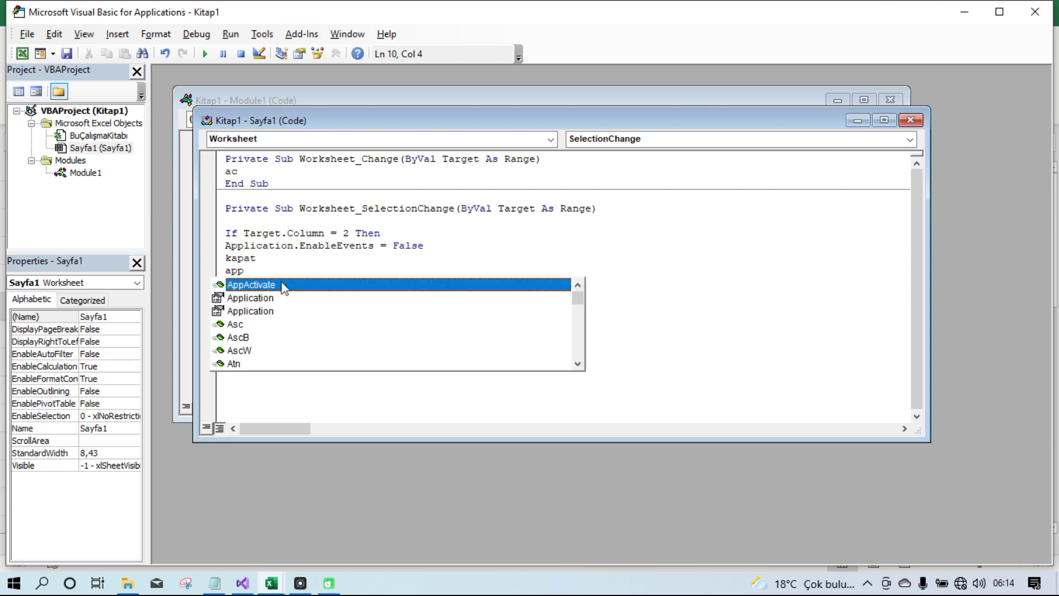
double_click(252, 298)
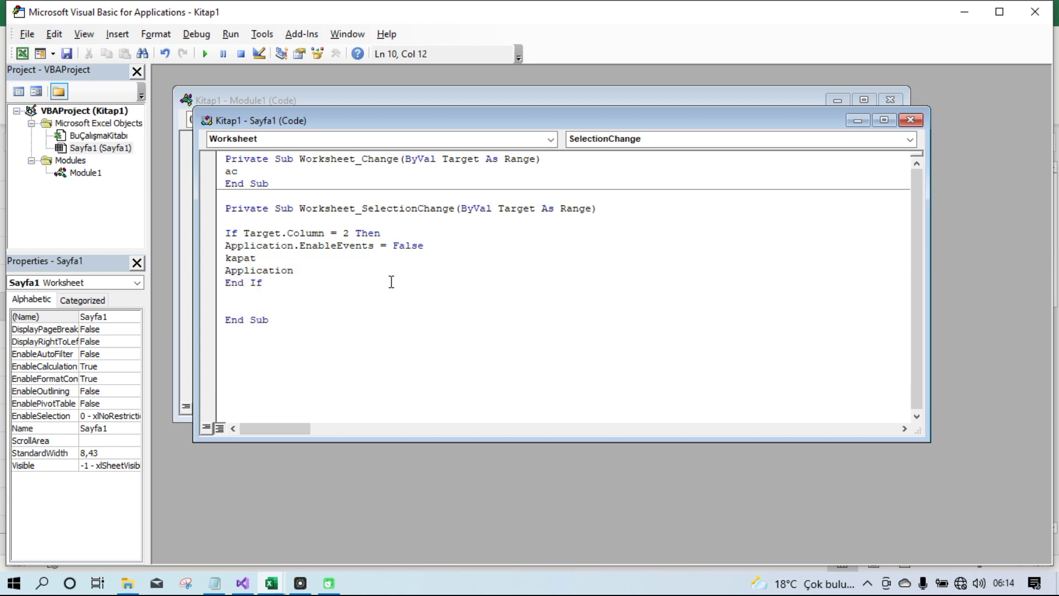
type(".")
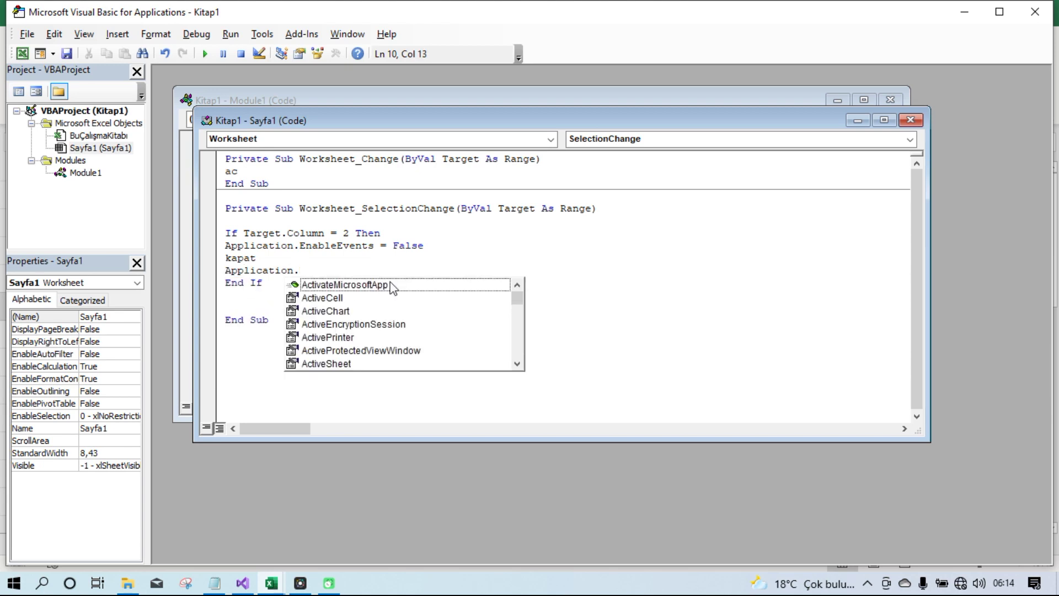
type("ents")
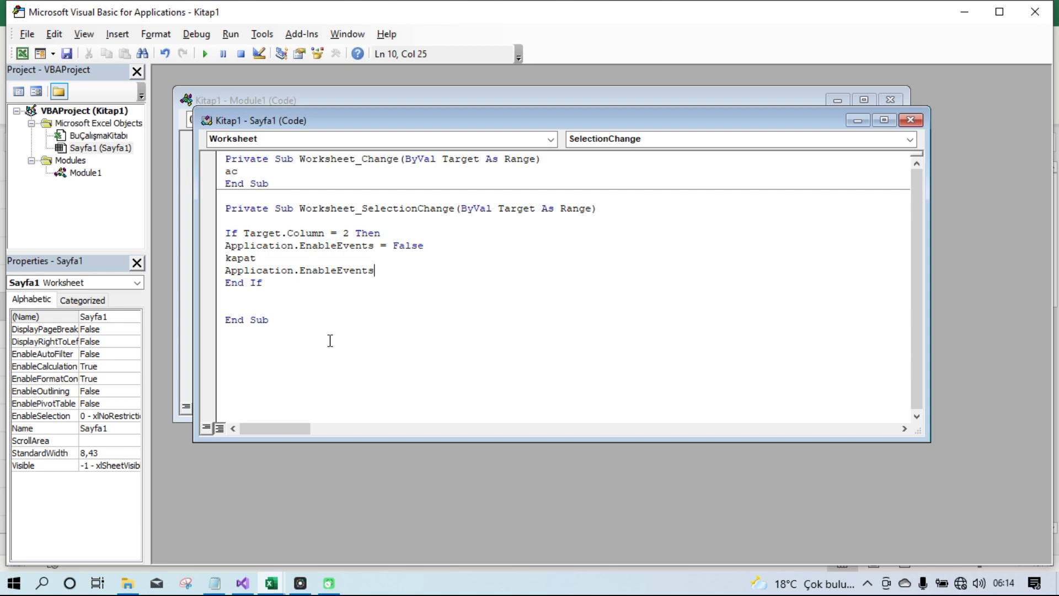
double_click(331, 337)
type("=true")
left_click(429, 319)
left_click_drag(227, 258, 263, 253)
left_click(272, 260)
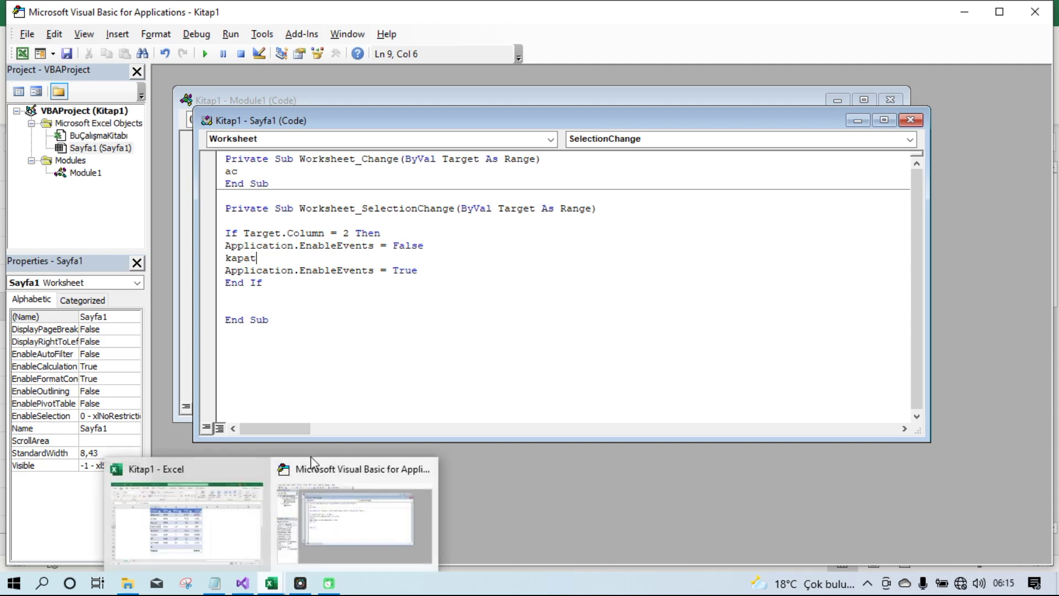
mouse_move(271, 583)
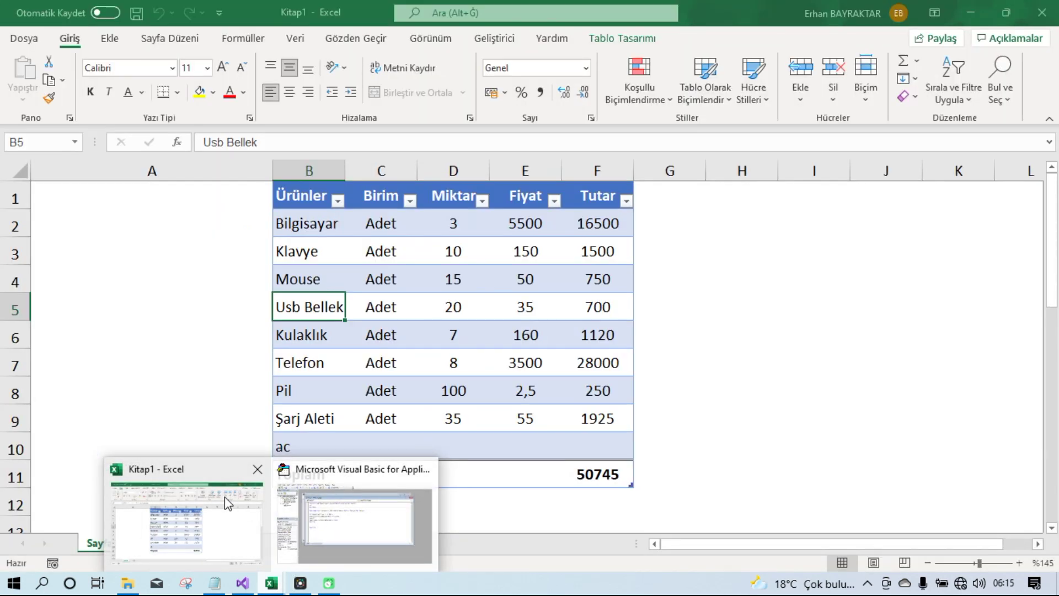
Back in Excel, test the macros by selecting several cells outside column B
left_click(236, 503)
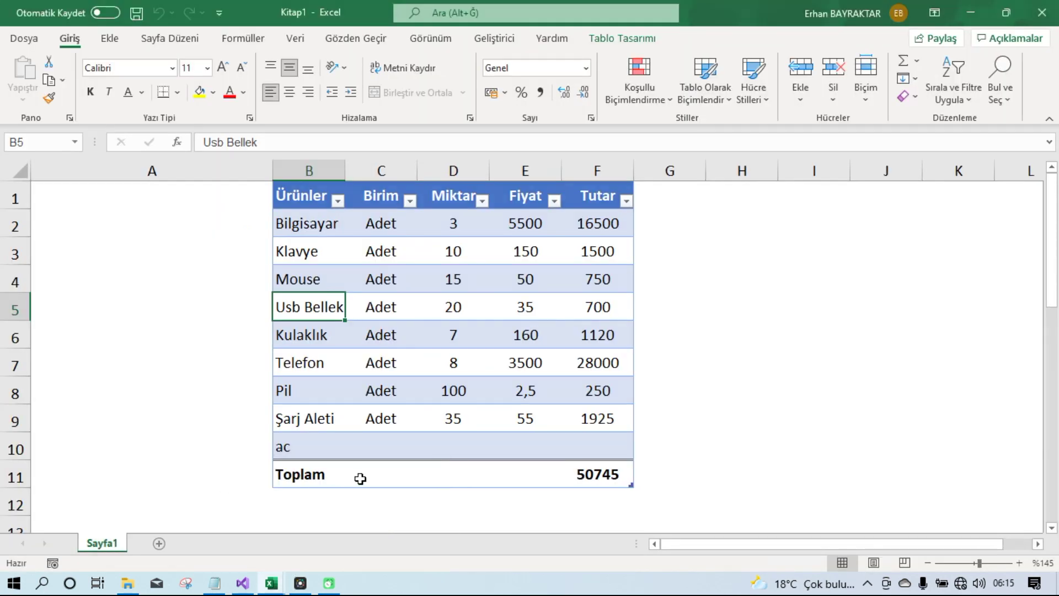
left_click(711, 278)
left_click(721, 394)
left_click(849, 380)
left_click(742, 247)
left_click(667, 251)
left_click(773, 389)
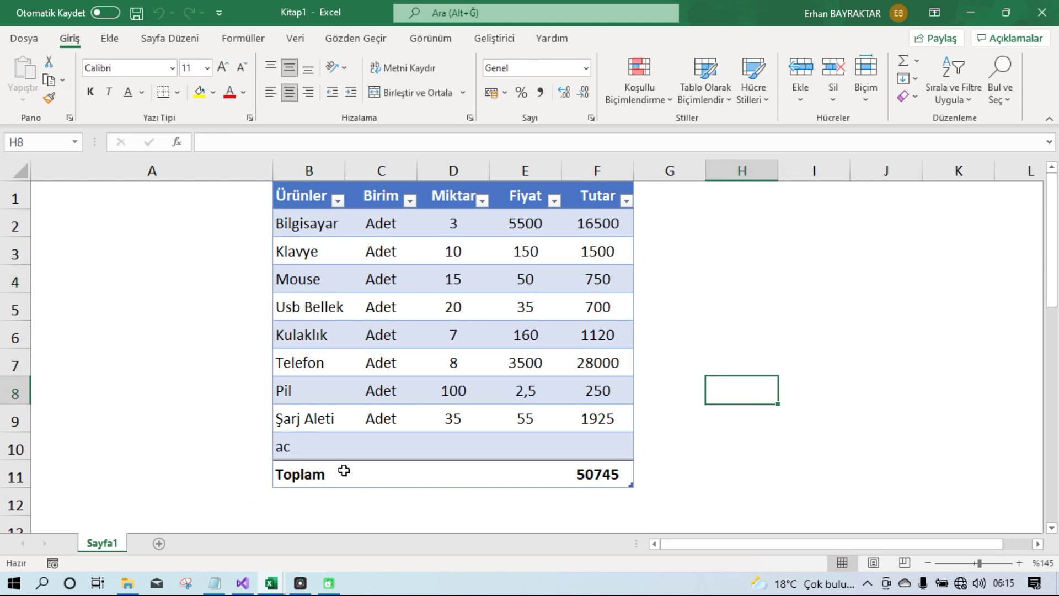
left_click(709, 473)
left_click(691, 356)
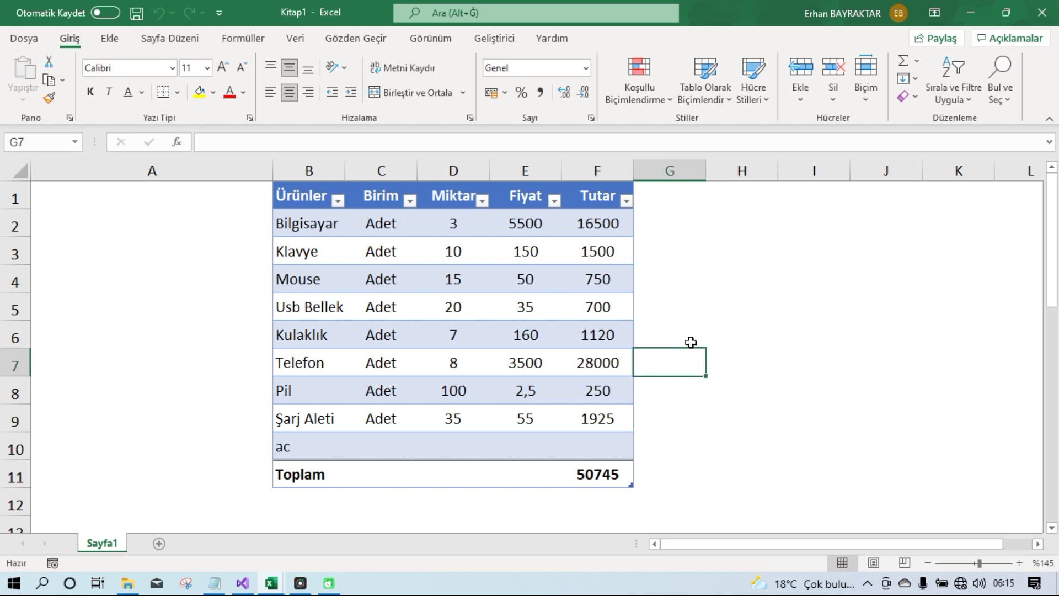
Select product cells down column B to confirm the Toplam row hides
left_click(312, 270)
key("ctrl+shift+t")
left_click(303, 364)
left_click(301, 392)
left_click(297, 457)
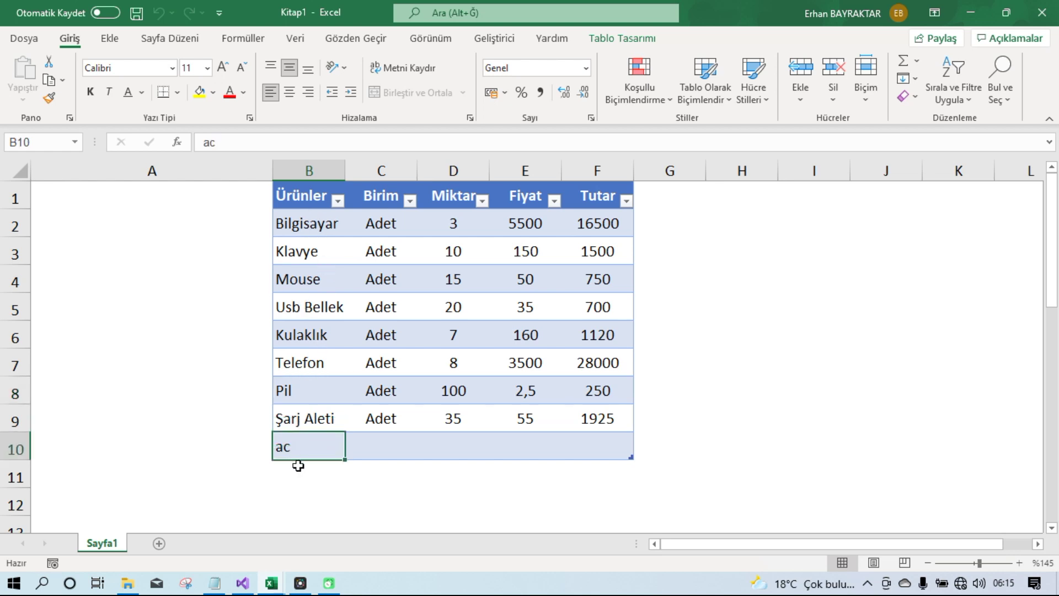
Add kalem in B11 with Adet as its unit
left_click(305, 474)
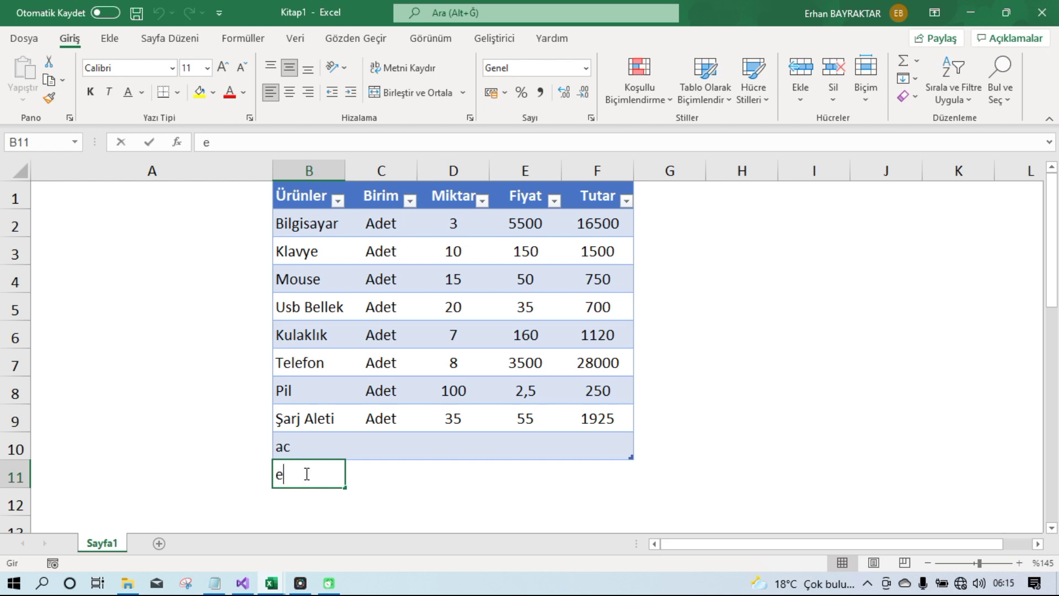
type("a")
key("BackSpace")
key("BackSpace")
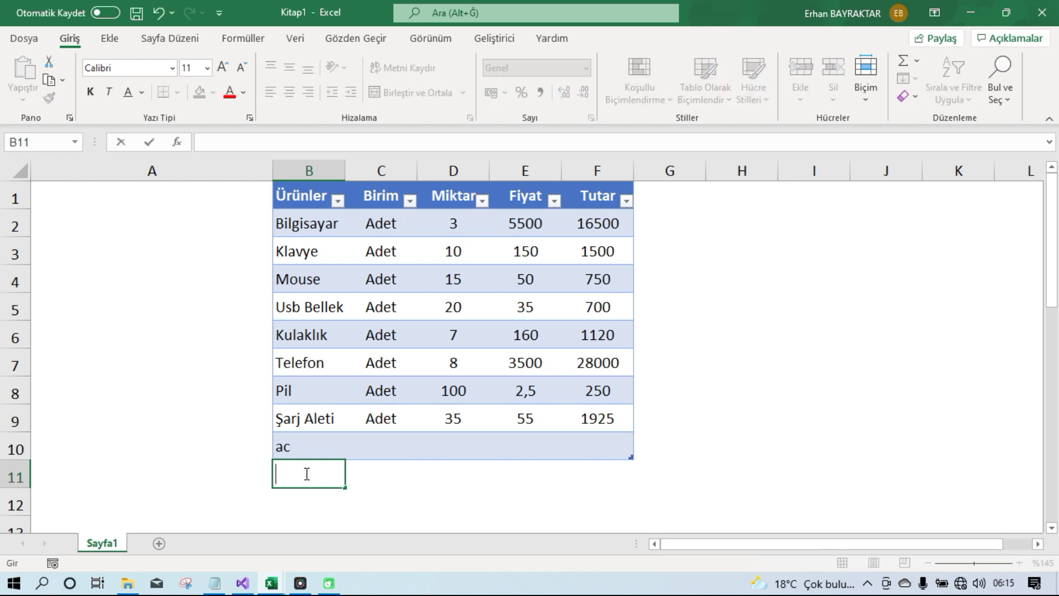
type("kalem")
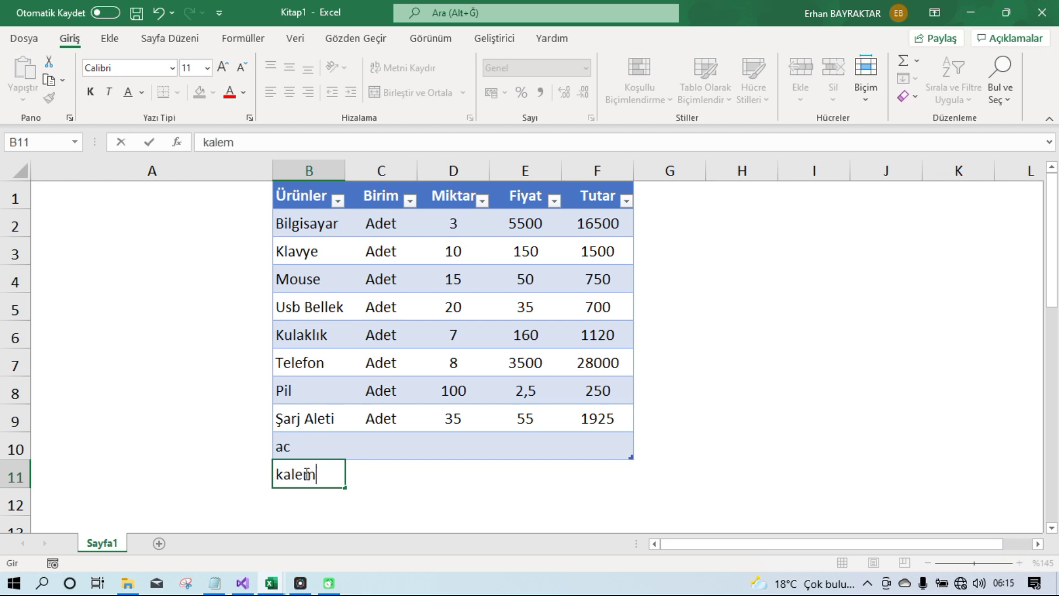
left_click(387, 474)
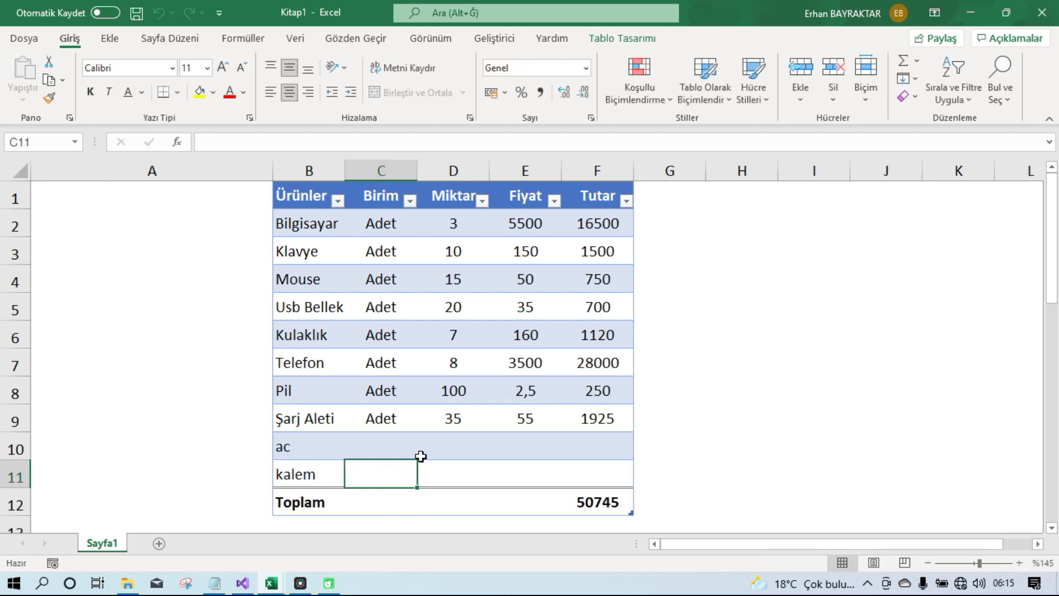
scroll(406, 474, "down", 1)
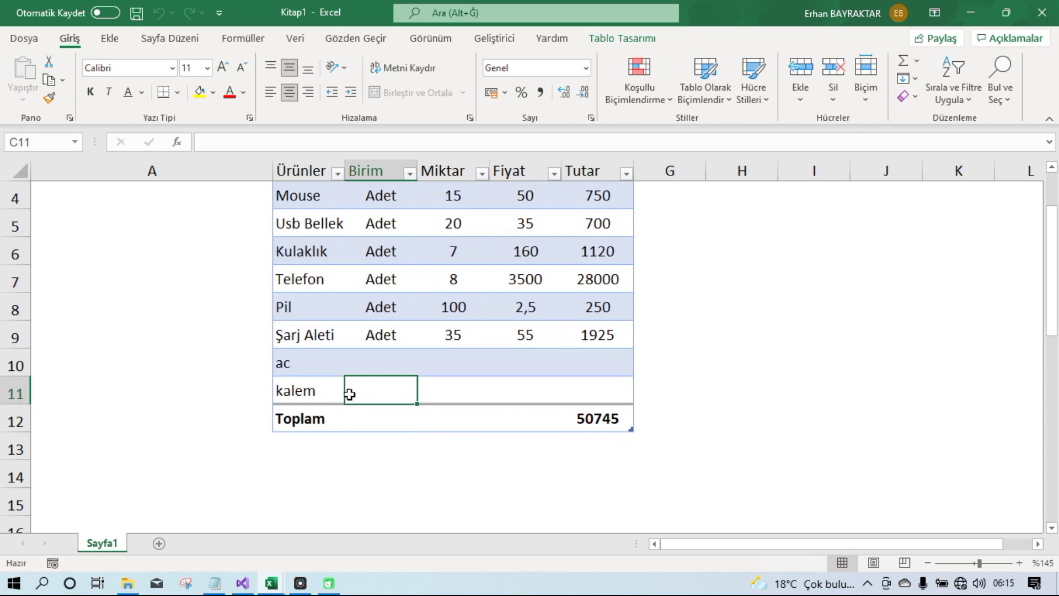
type("adet")
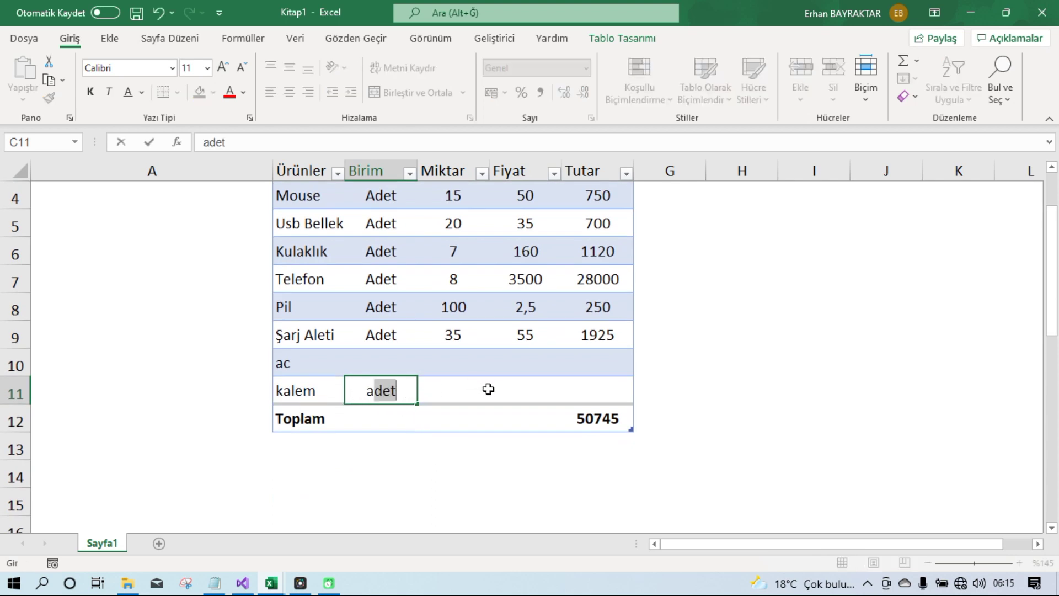
key("Tab")
Enter 2000 as kalem's Tutar, clear it again, then reselect kalem to hide Toplam
left_click(604, 389)
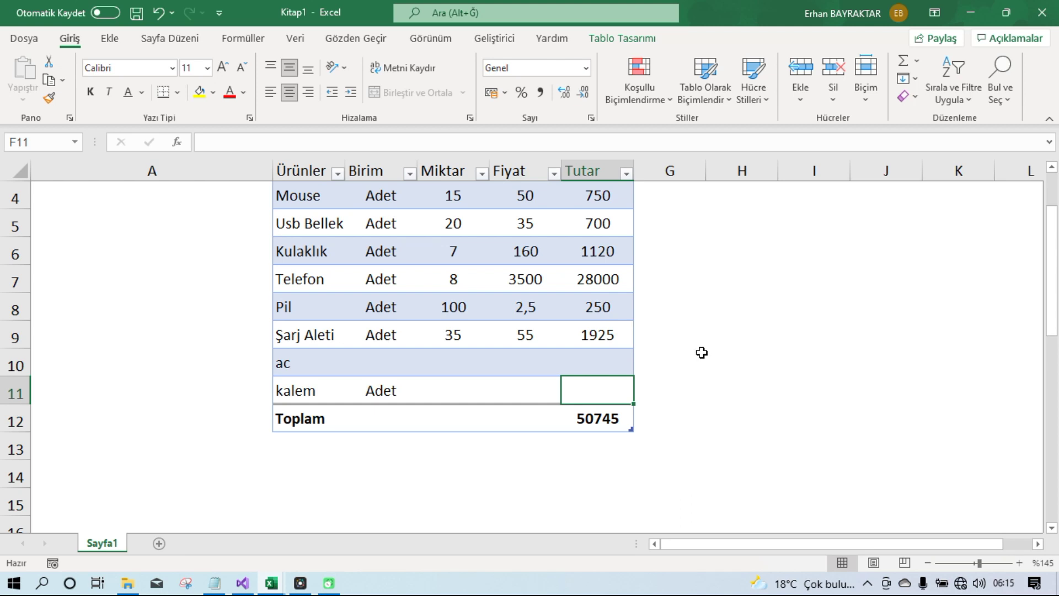
type("2000")
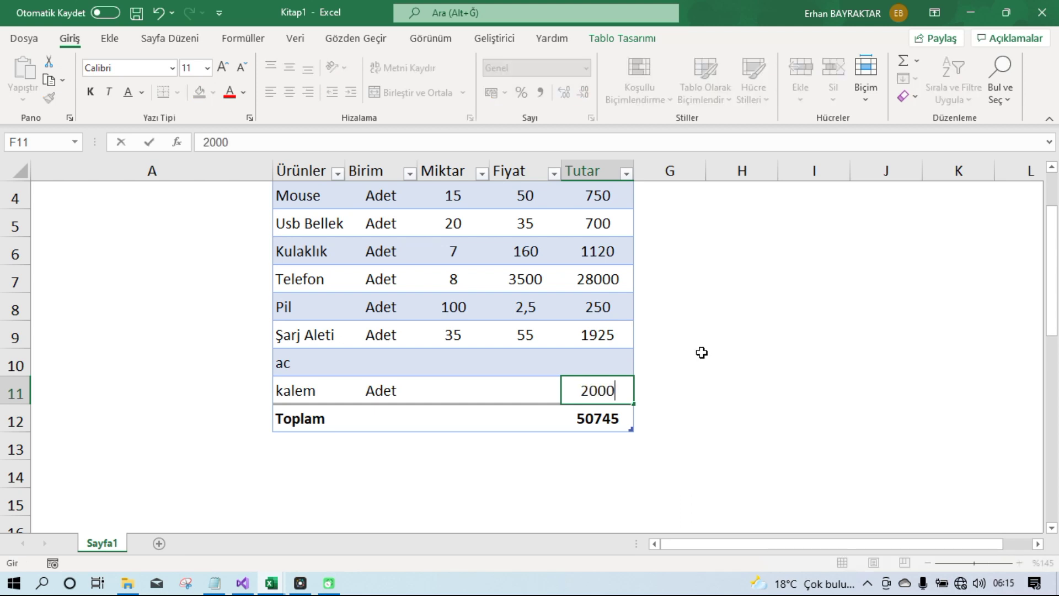
key("Return")
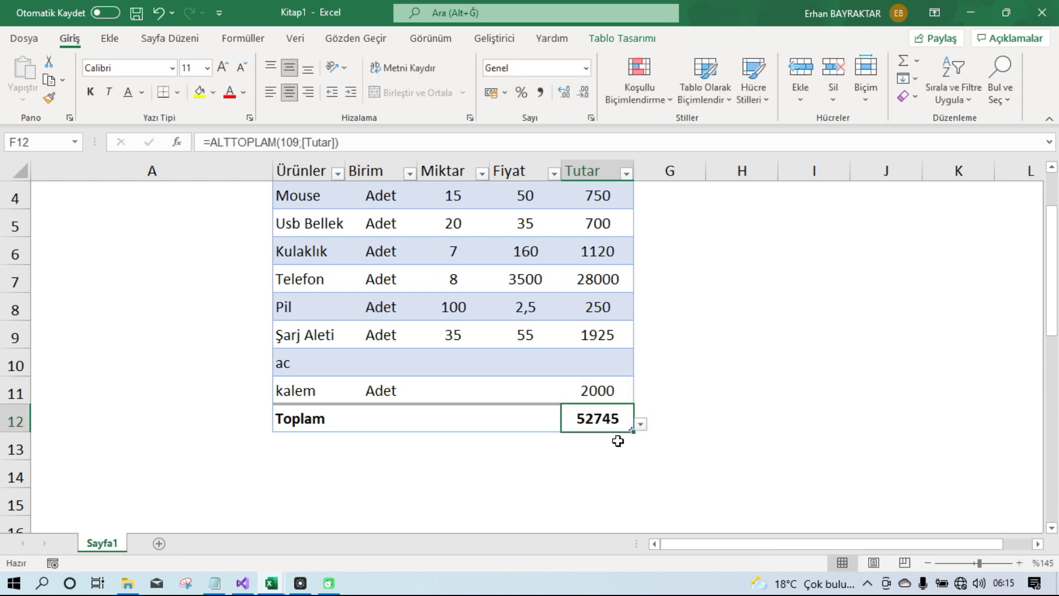
left_click(614, 385)
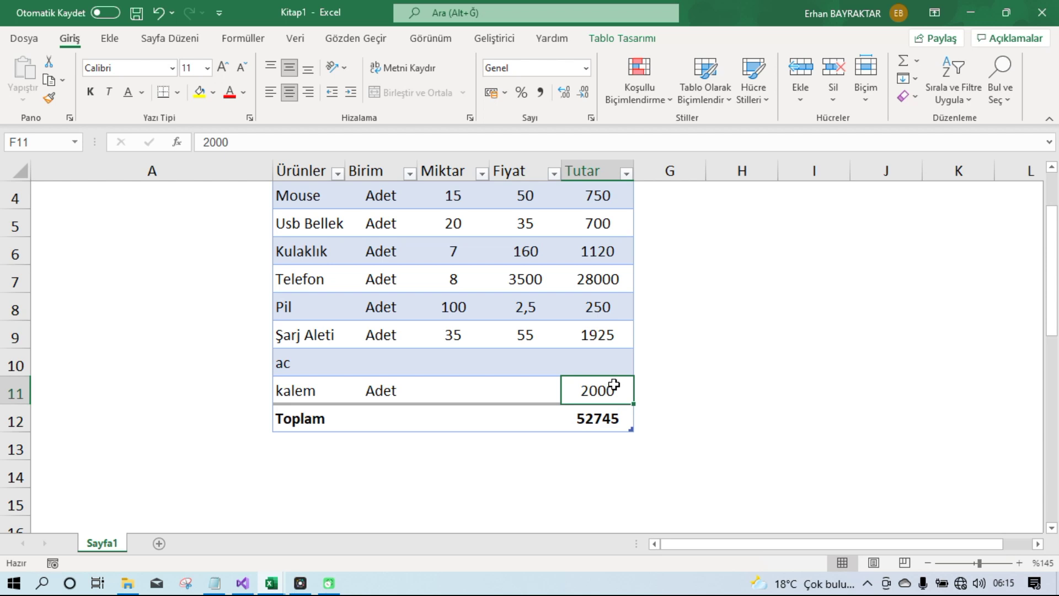
key("Delete")
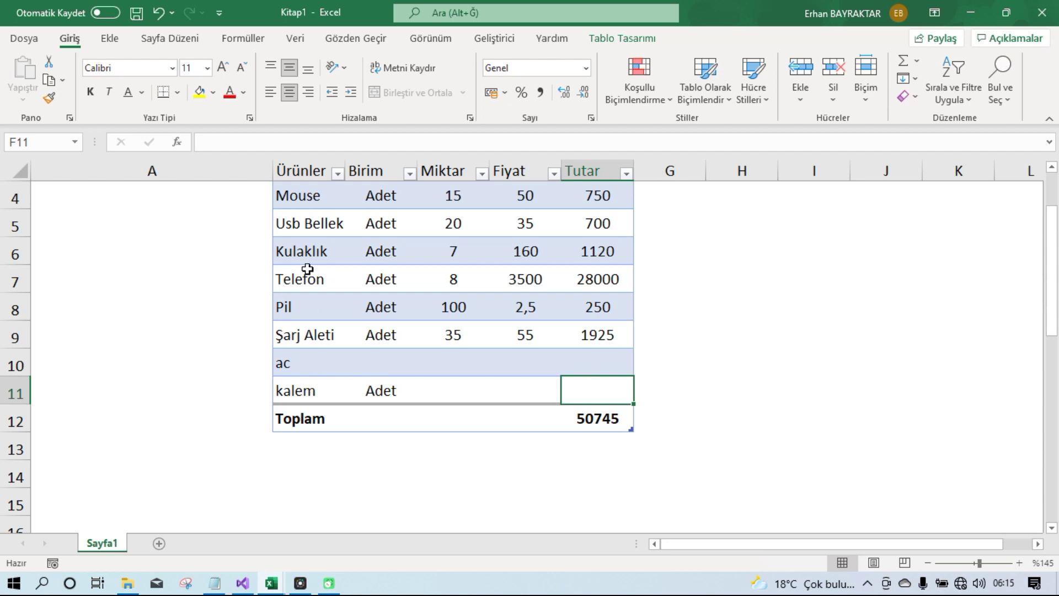
left_click(305, 394)
key("ctrl+shift+t")
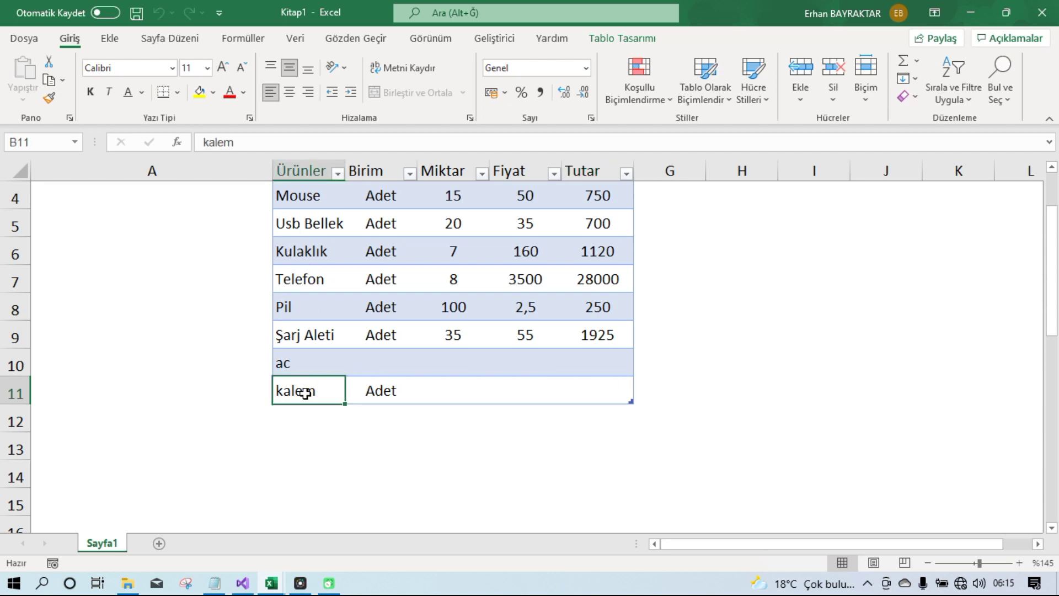
left_click(308, 413)
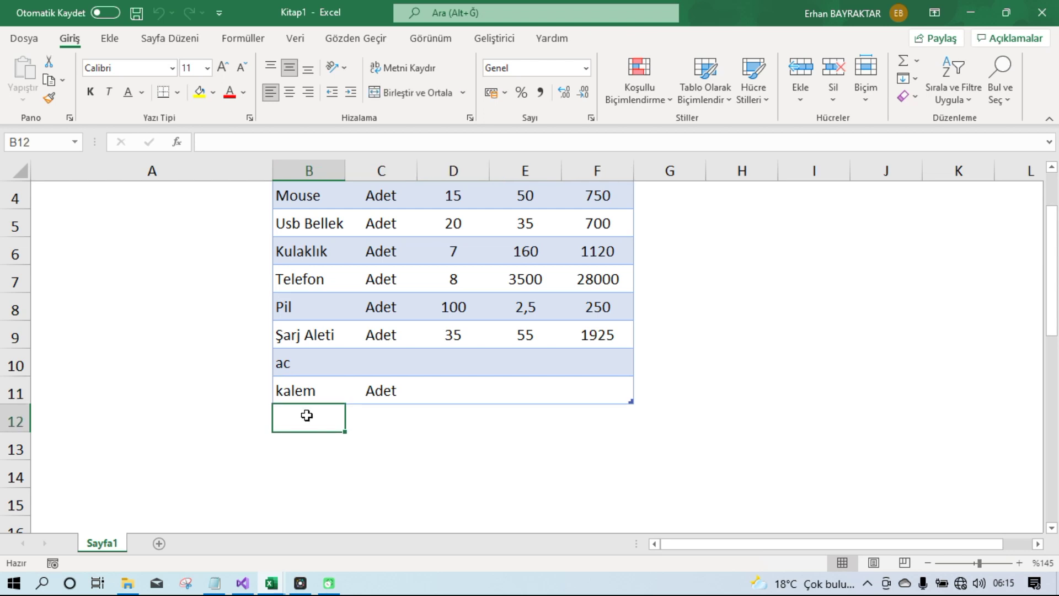
type("s,şg,")
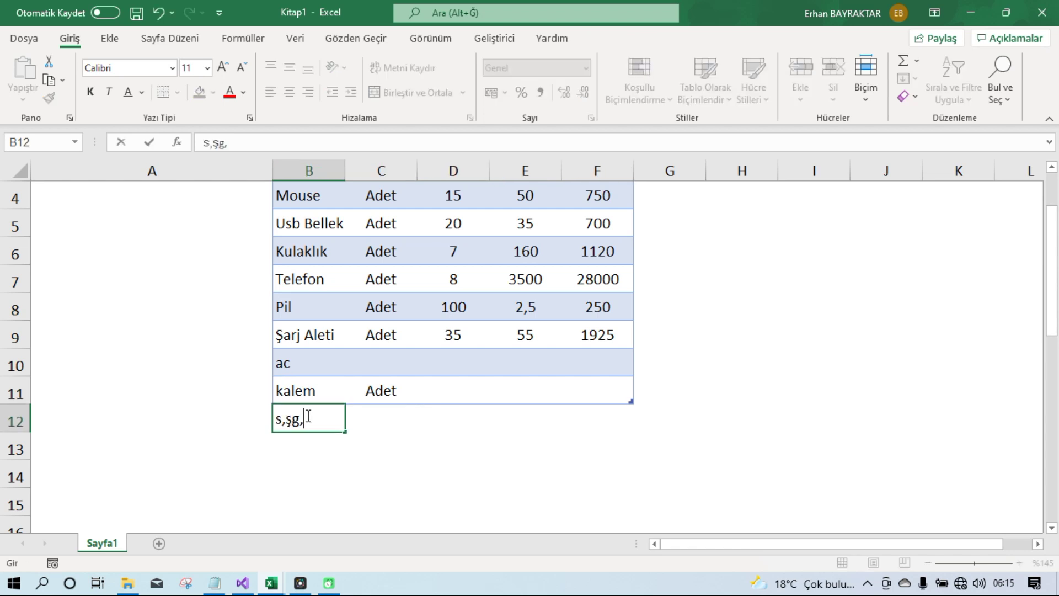
key("BackSpace")
key("BackSpace")
key("BackSpace")
key("BackSpace")
key("BackSpace")
type("silgi")
left_click(436, 426)
left_click(574, 417)
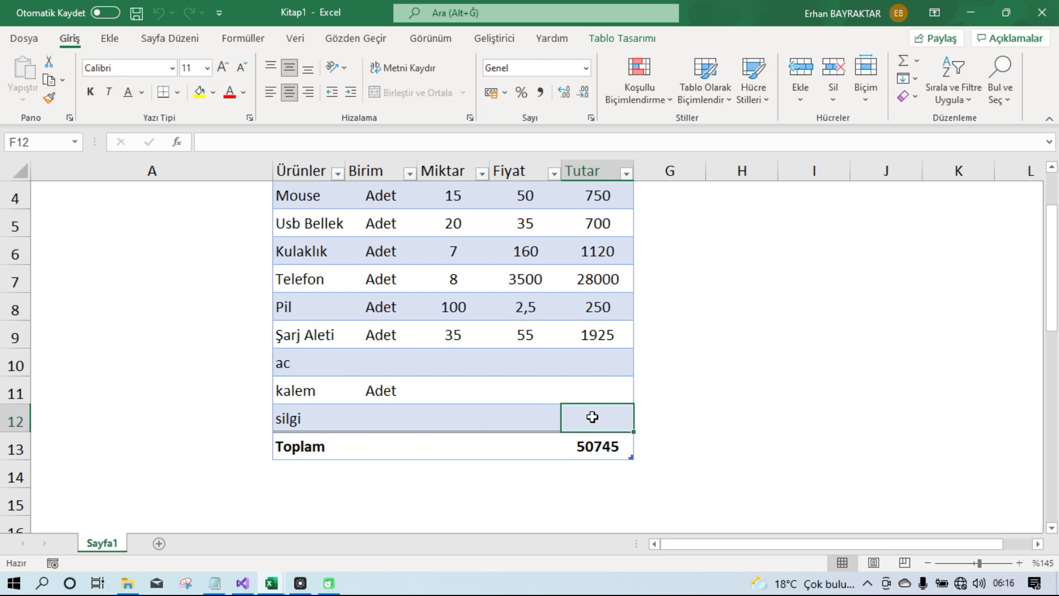
type("30000")
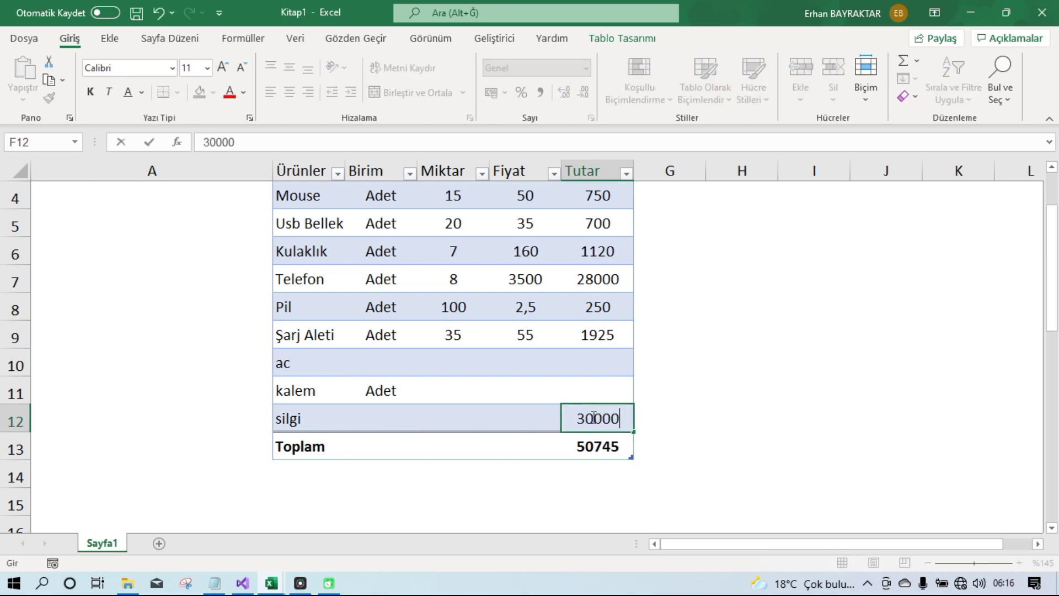
key("BackSpace")
key("Return")
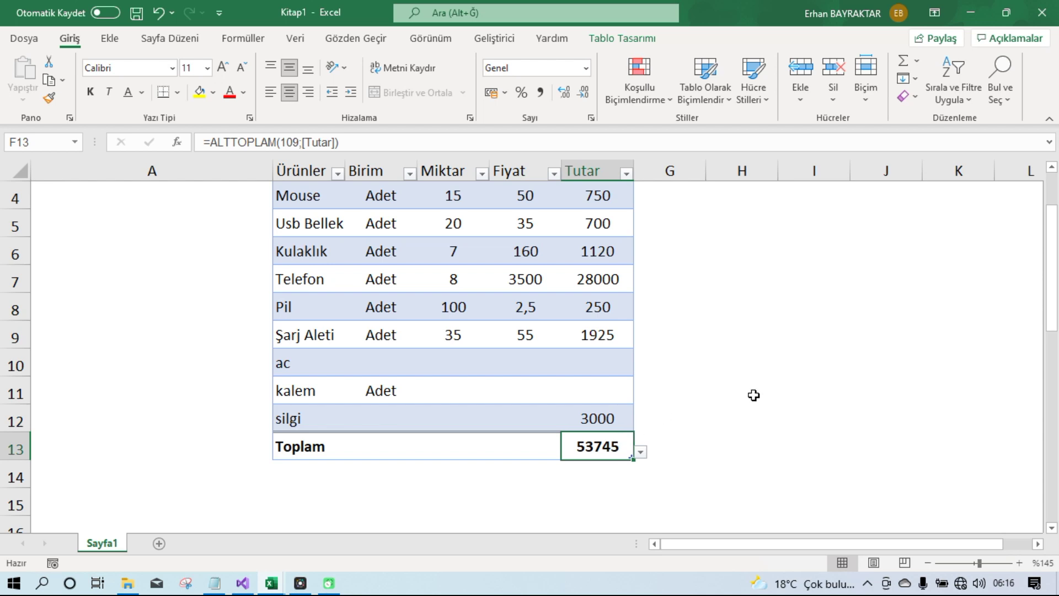
left_click(747, 334)
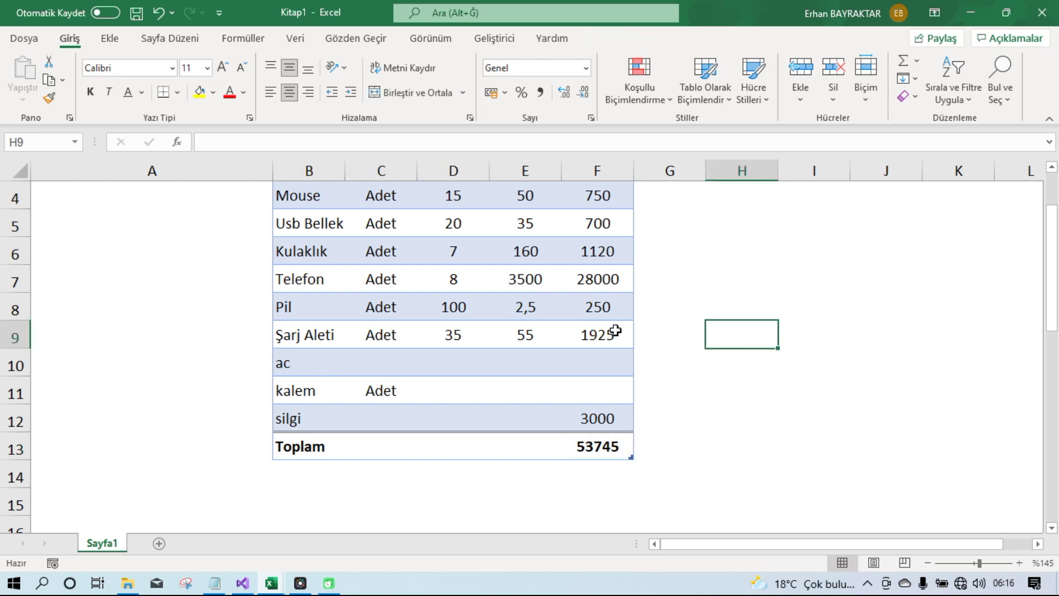
left_click(740, 259)
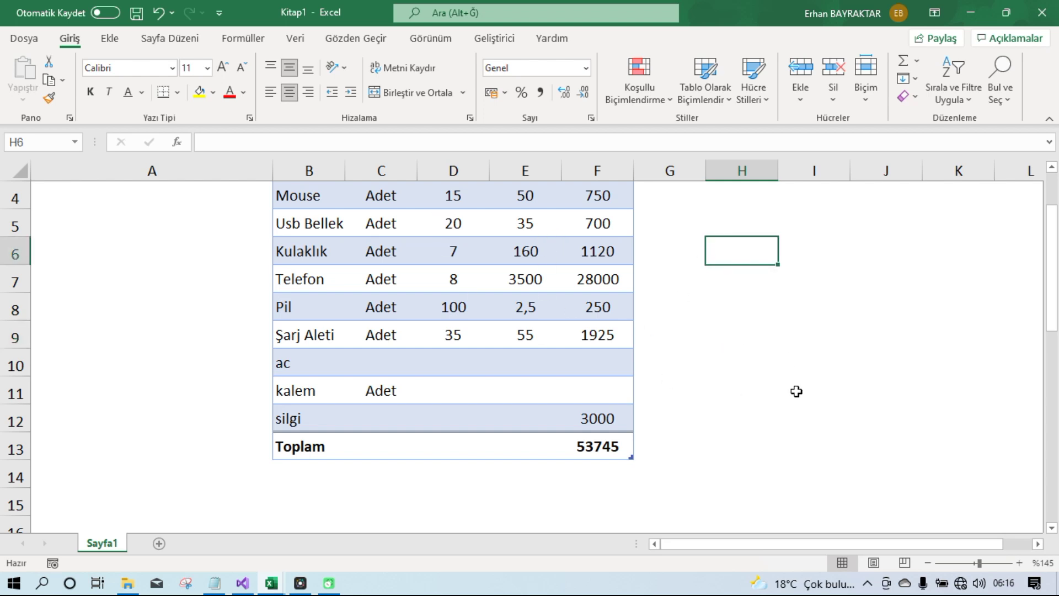
left_click(691, 280)
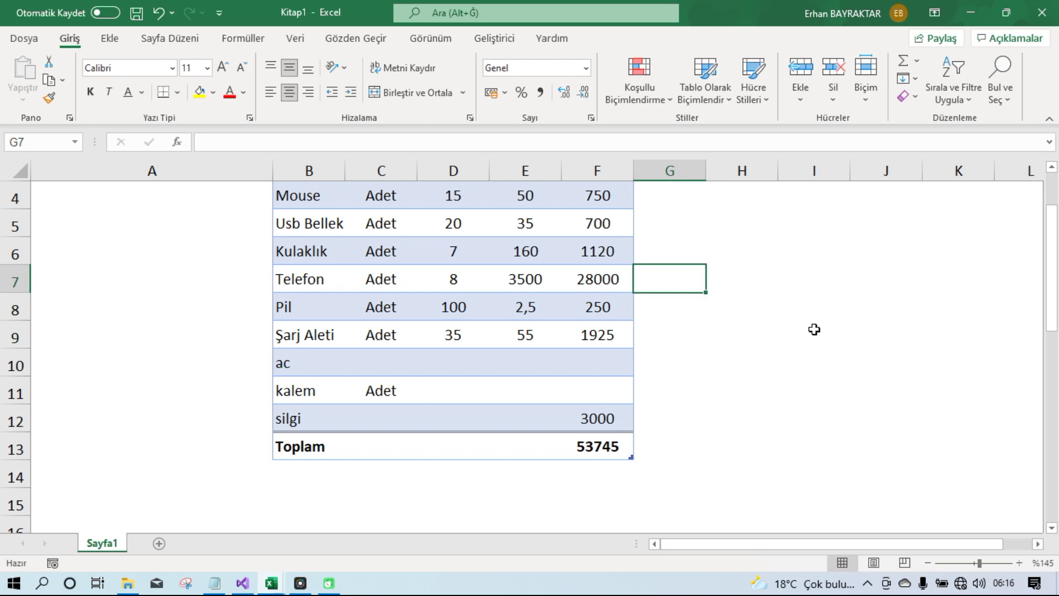
left_click(811, 329)
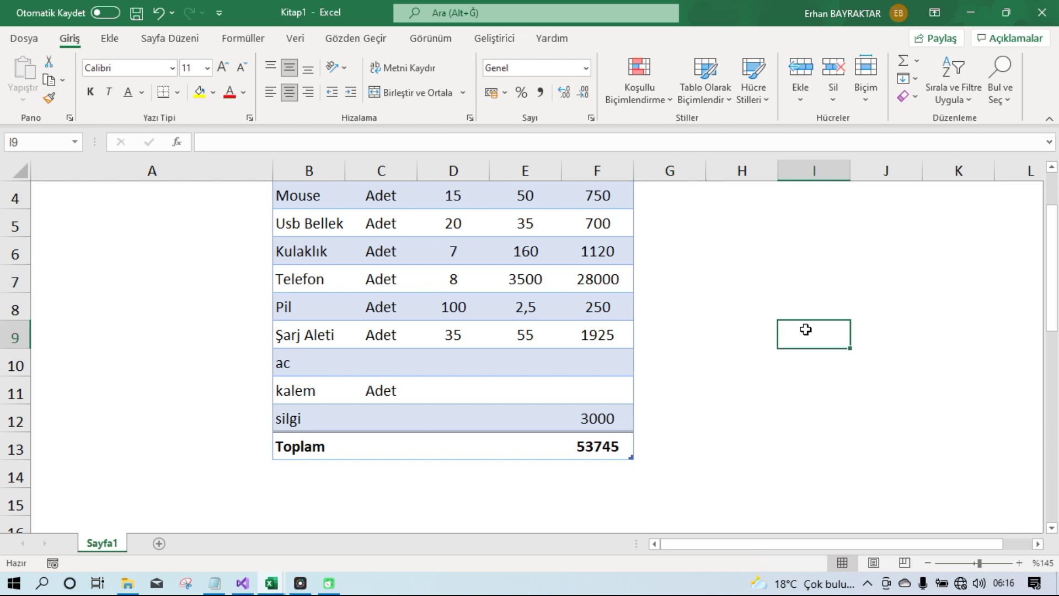
left_click(272, 583)
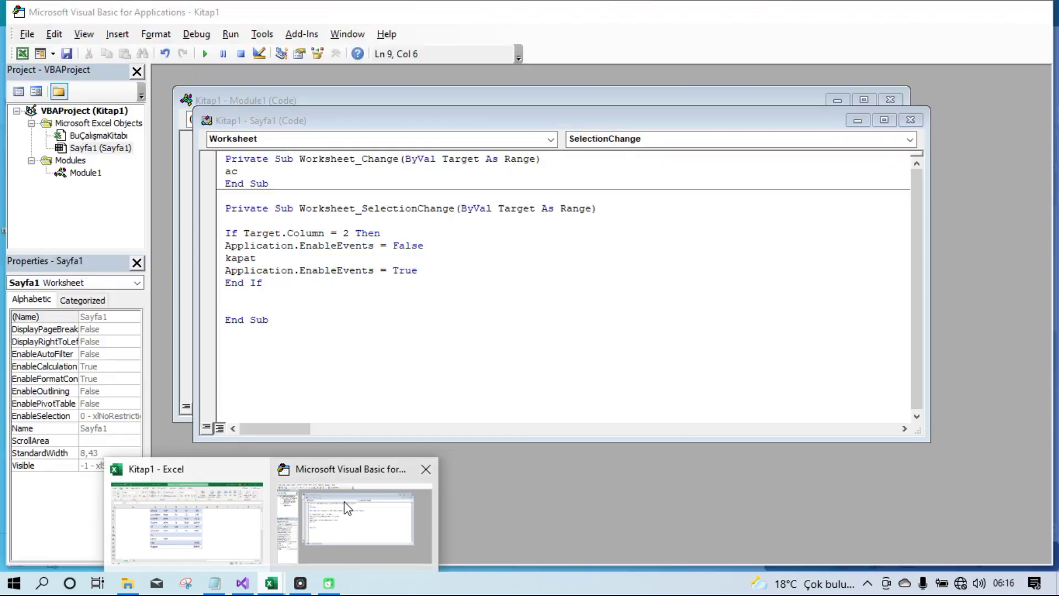
left_click(347, 516)
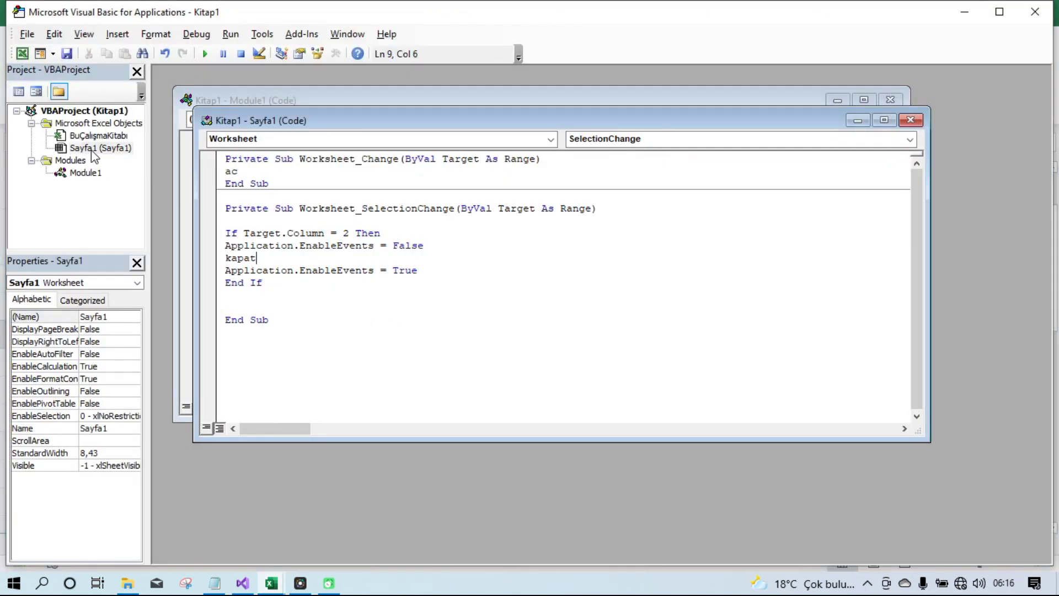
left_click(271, 583)
left_click(135, 544)
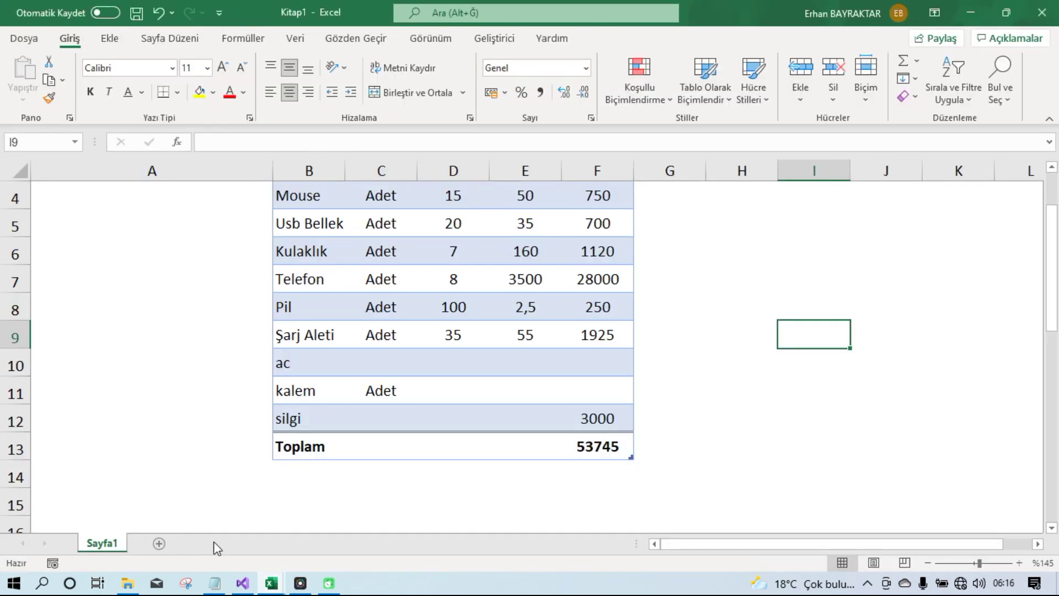
mouse_move(271, 582)
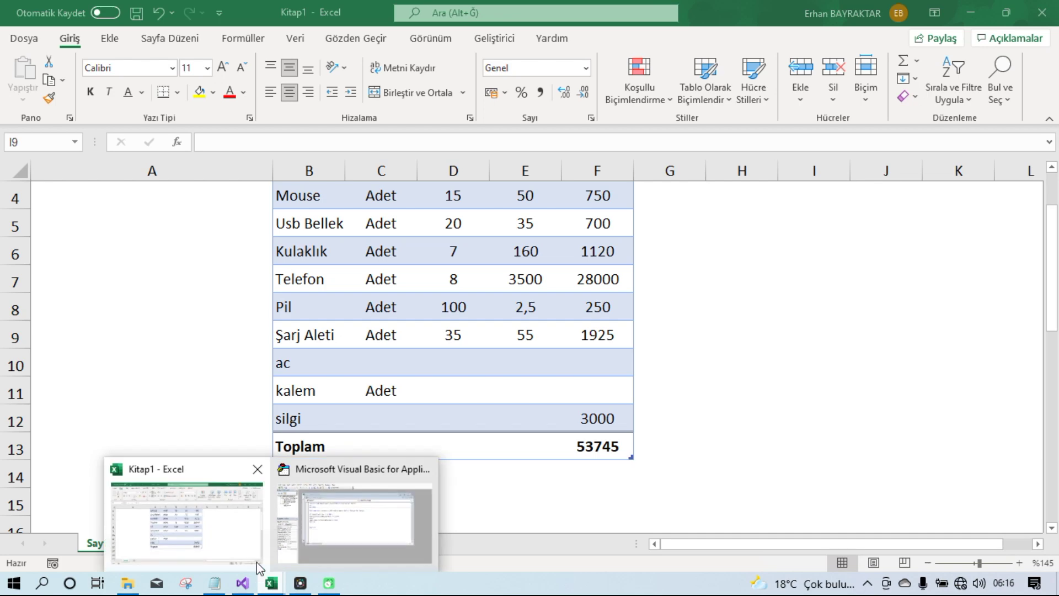
left_click(358, 513)
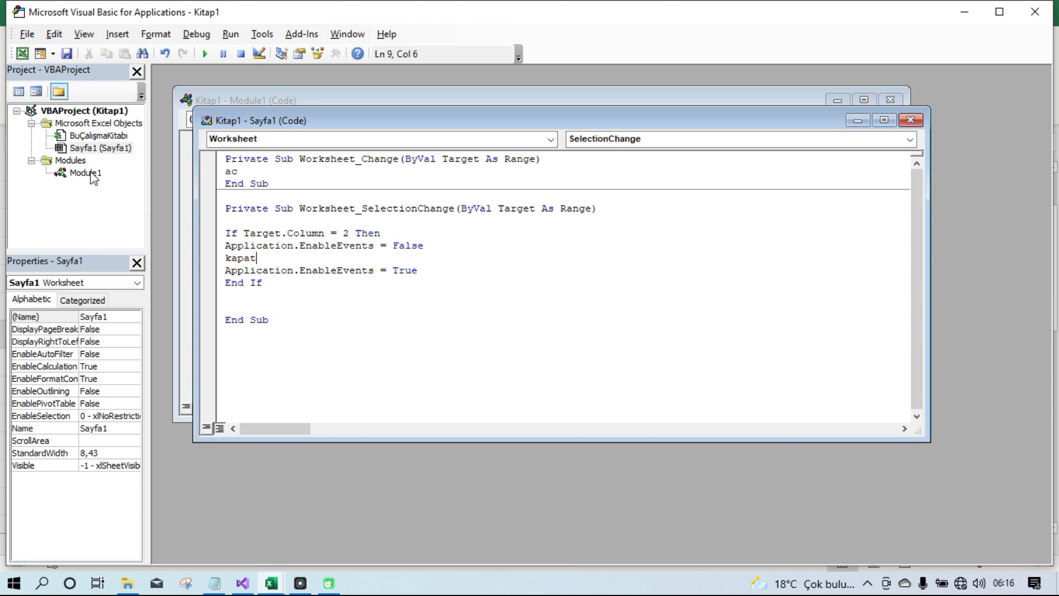
double_click(91, 175)
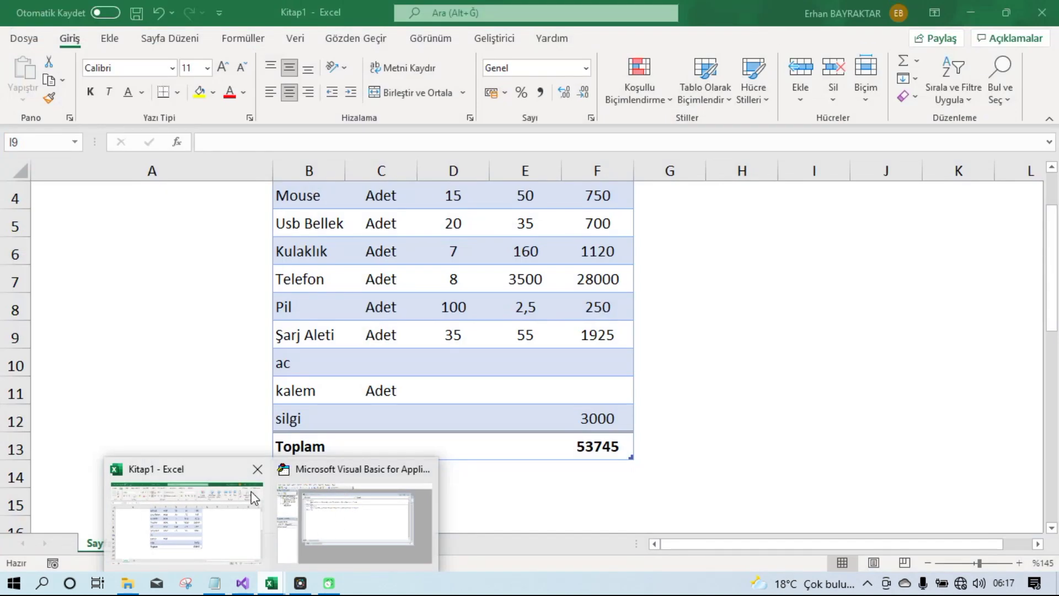
left_click(250, 491)
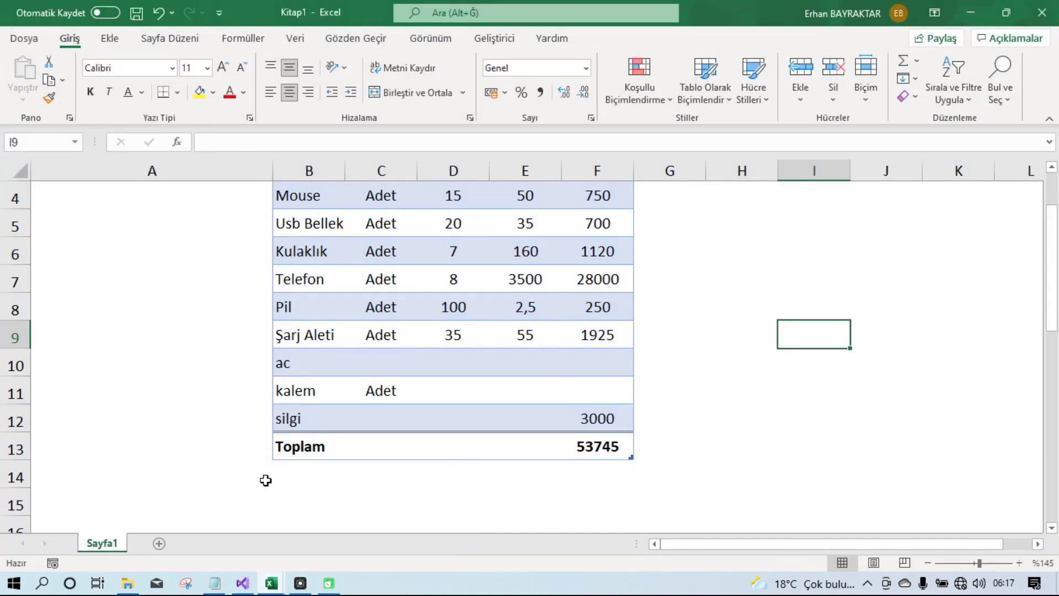
Read the table name Tablo3 under Tablo Tasarımı, then bring up the ac and kapat macro code
left_click(444, 256)
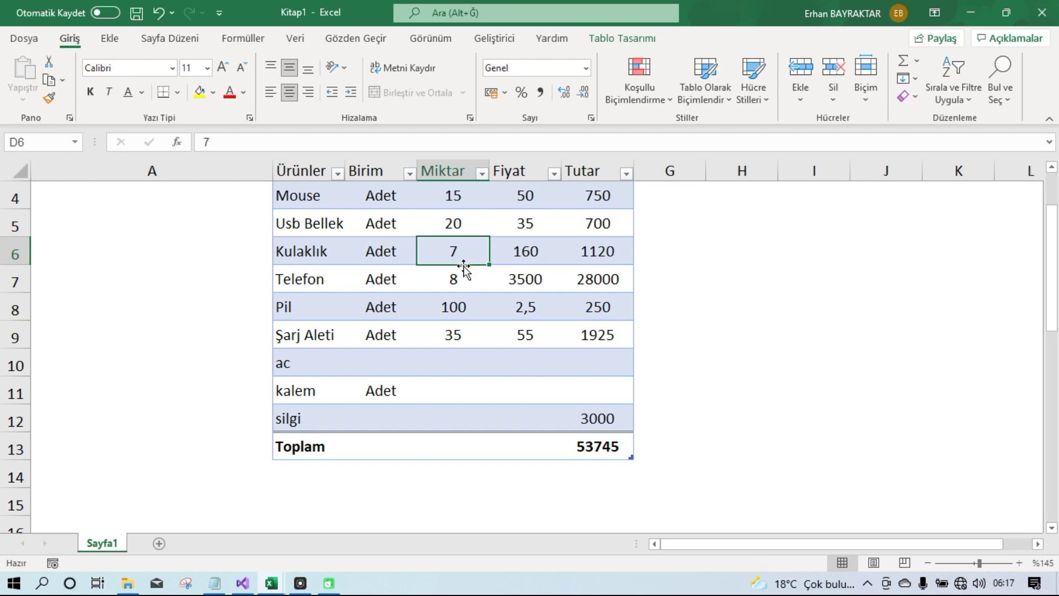
left_click(623, 38)
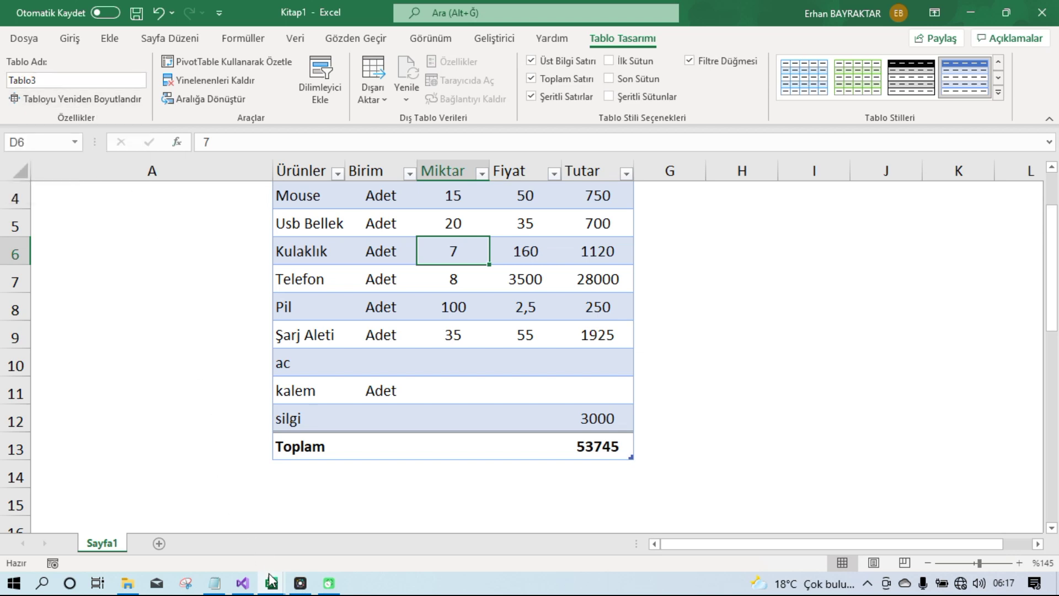
mouse_move(271, 582)
left_click(337, 524)
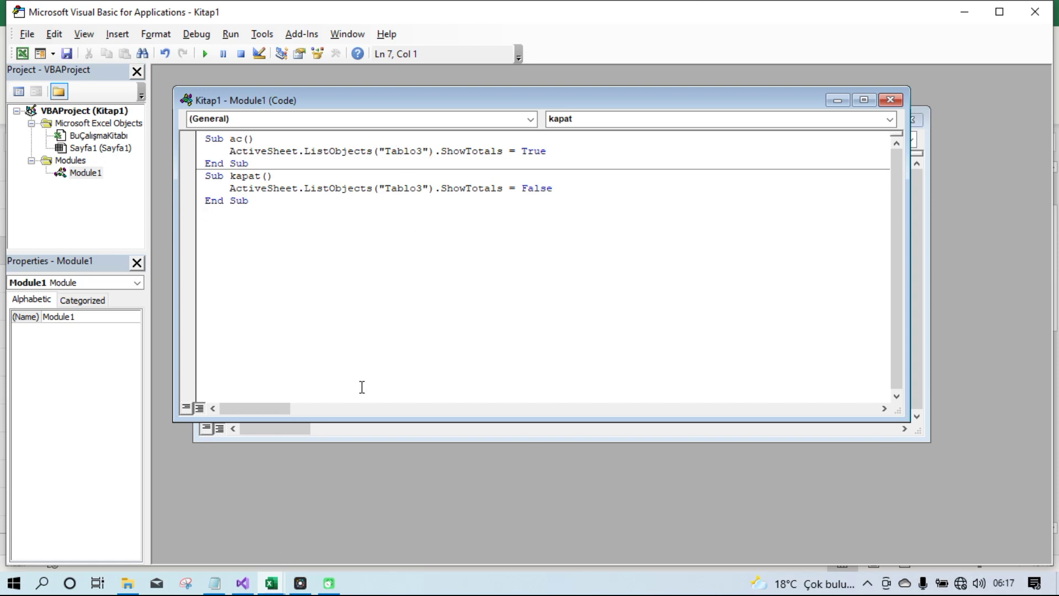
left_click(236, 530)
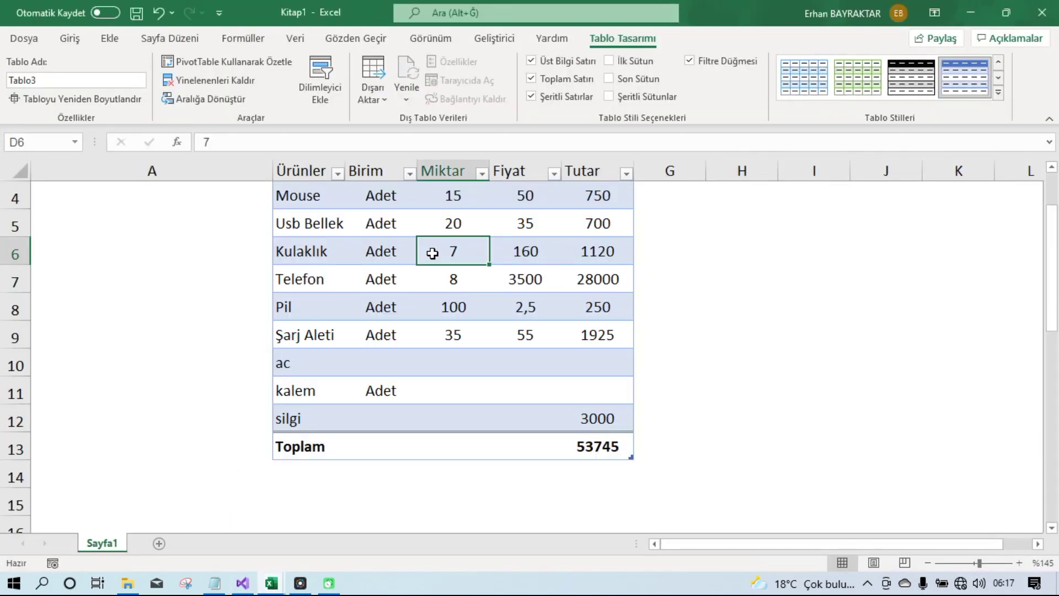
left_click(432, 299)
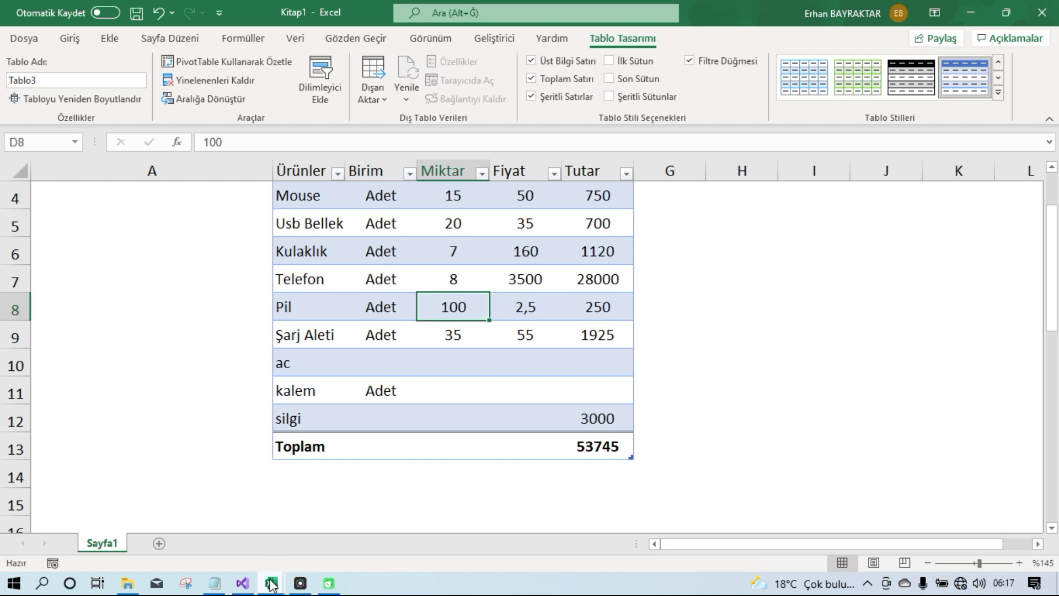
mouse_move(271, 584)
left_click(342, 522)
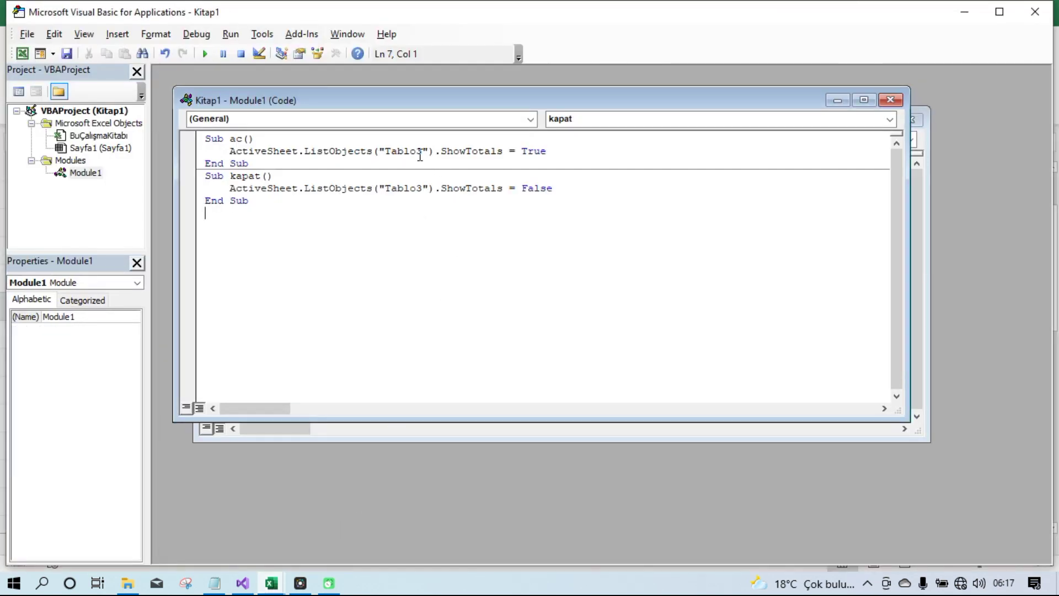
Highlight Tablo3 in the ac macro to verify it, then minimize the VBA editor
left_click_drag(424, 152, 399, 151)
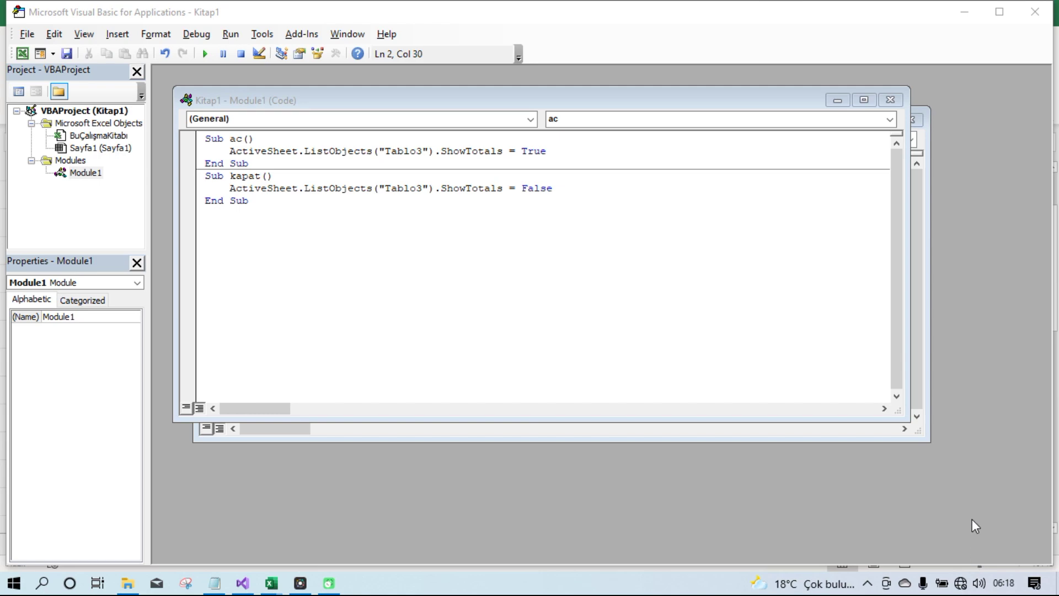
left_click(274, 202)
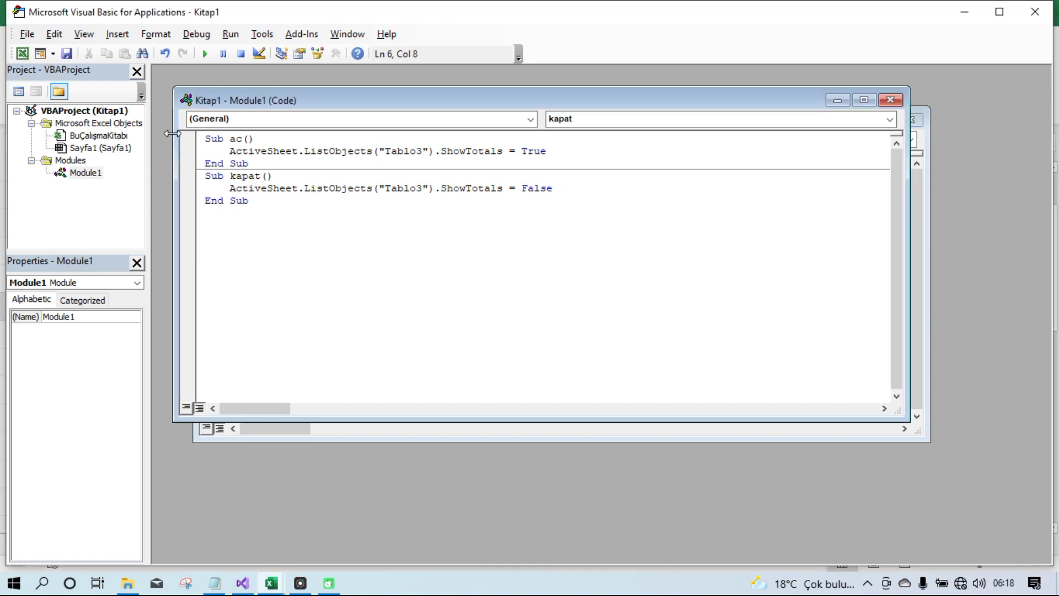
left_click(965, 12)
left_click(720, 298)
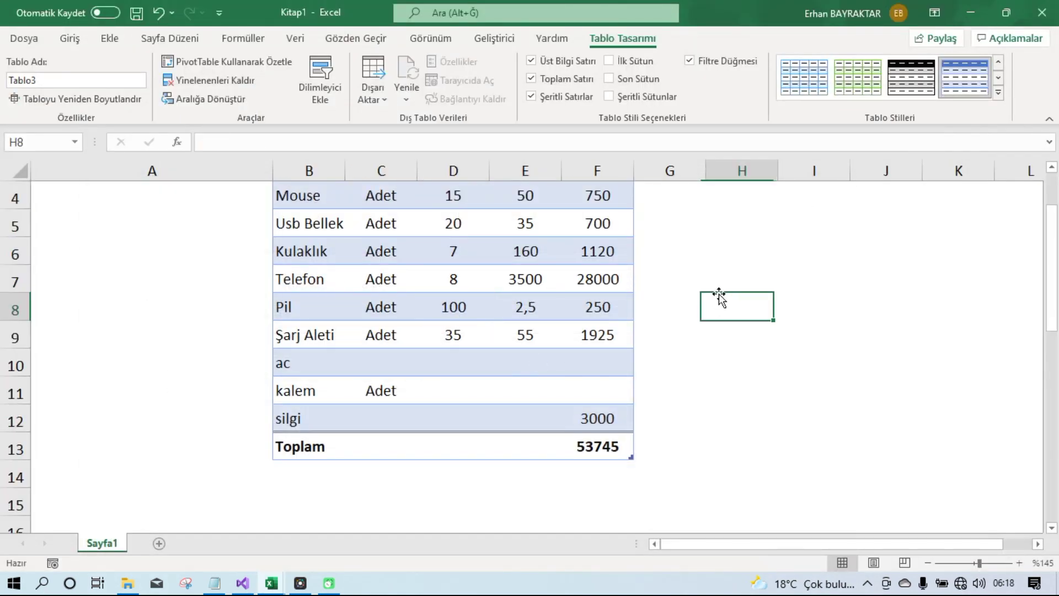
left_click(31, 40)
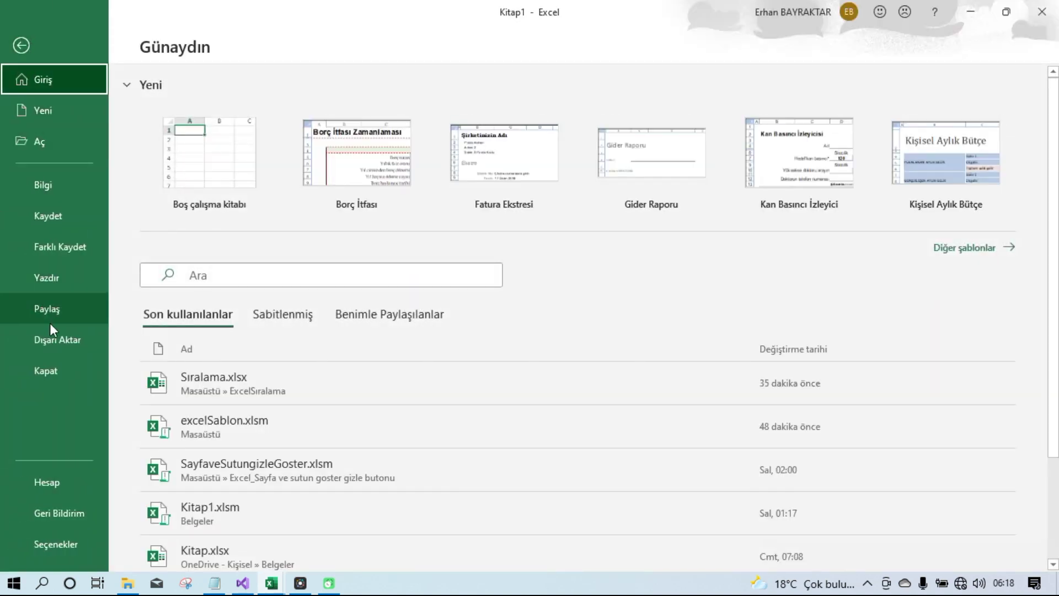
Save the workbook as Kitap1.xlsm with type Makro İçerebilen Excel Çalışma Kitabı (*.xlsm)
left_click(50, 247)
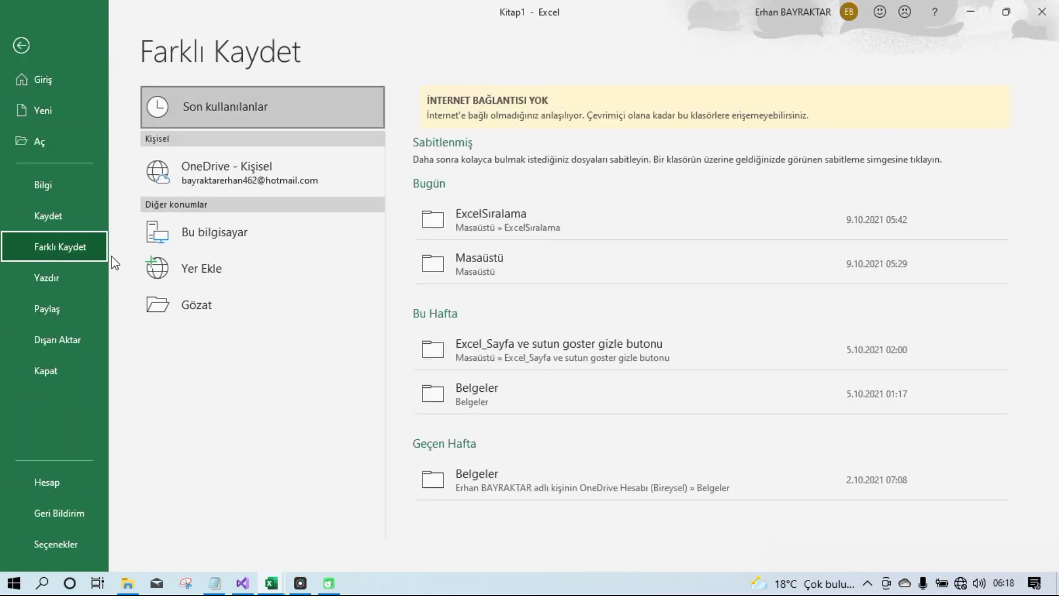
left_click(231, 308)
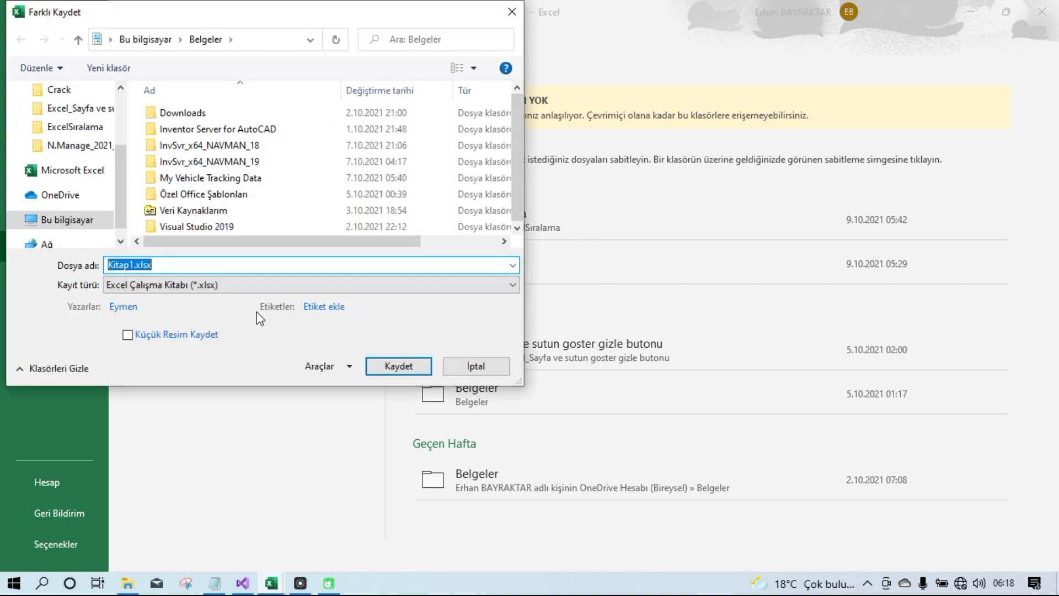
left_click(188, 286)
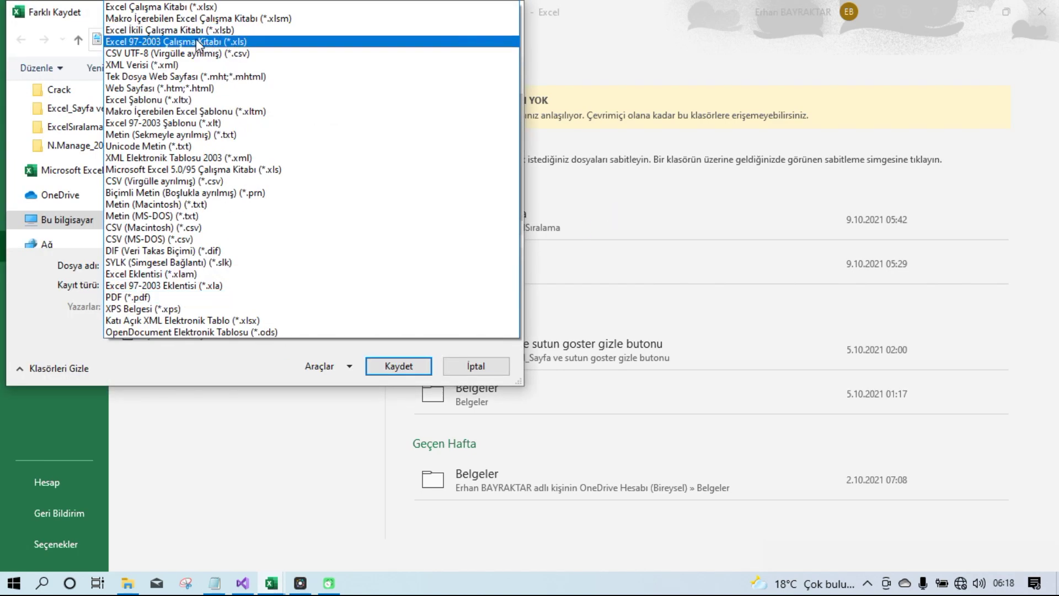
left_click(295, 19)
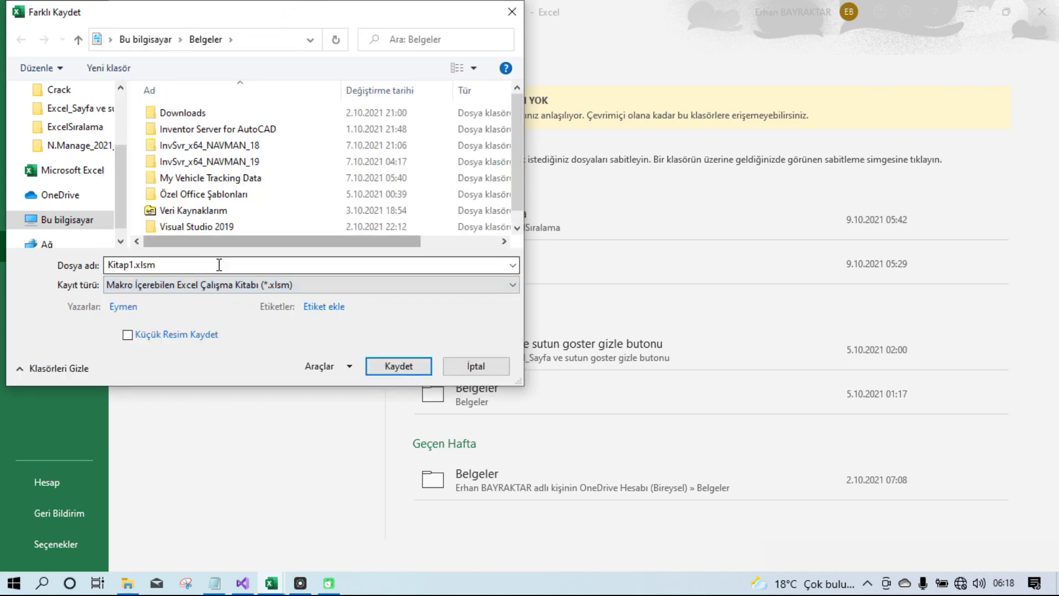
left_click(485, 366)
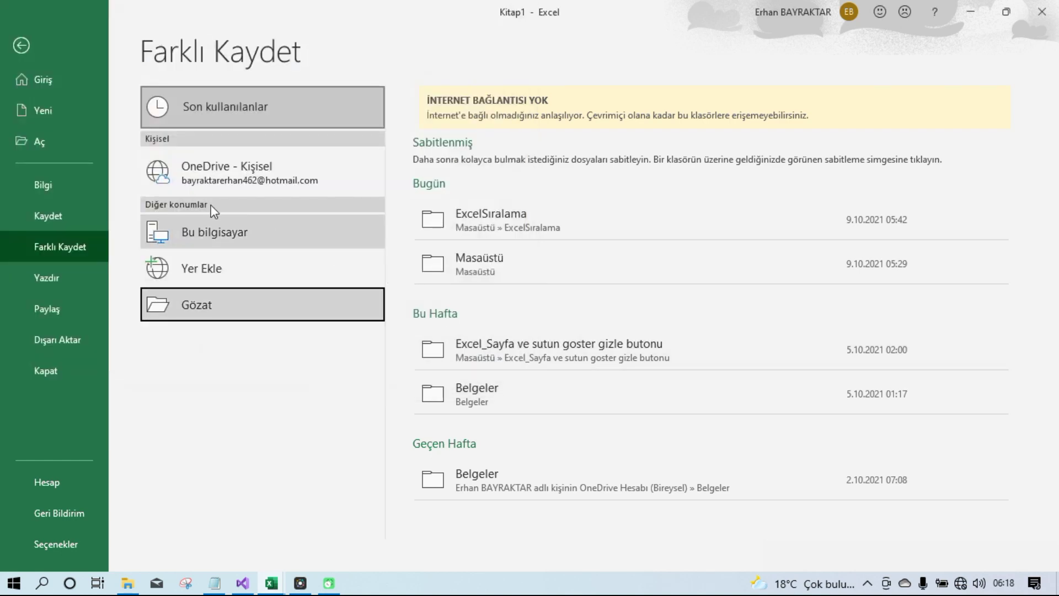
left_click(30, 58)
left_click(759, 340)
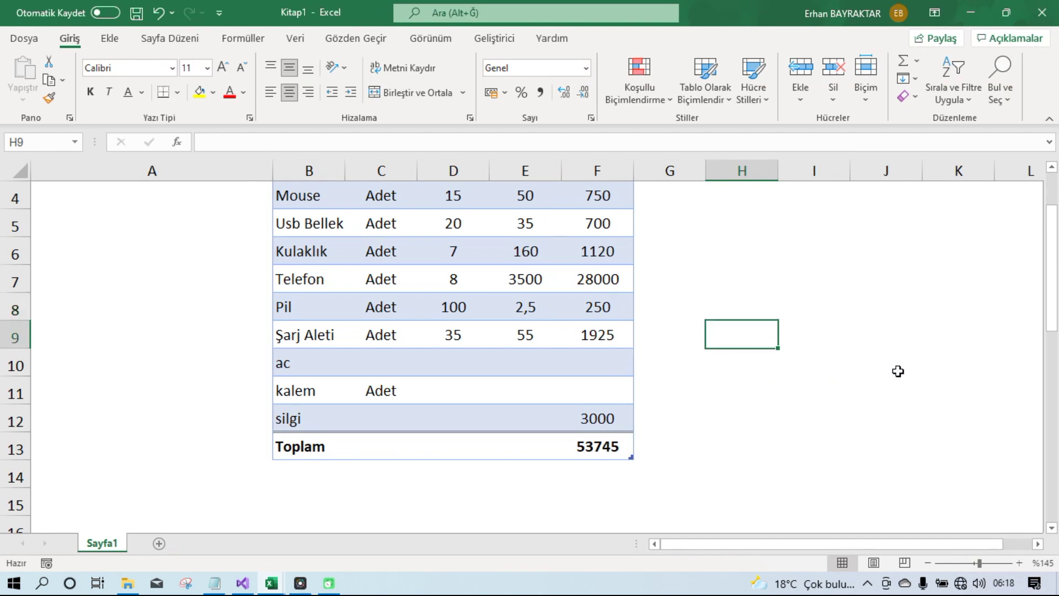
left_click(737, 381)
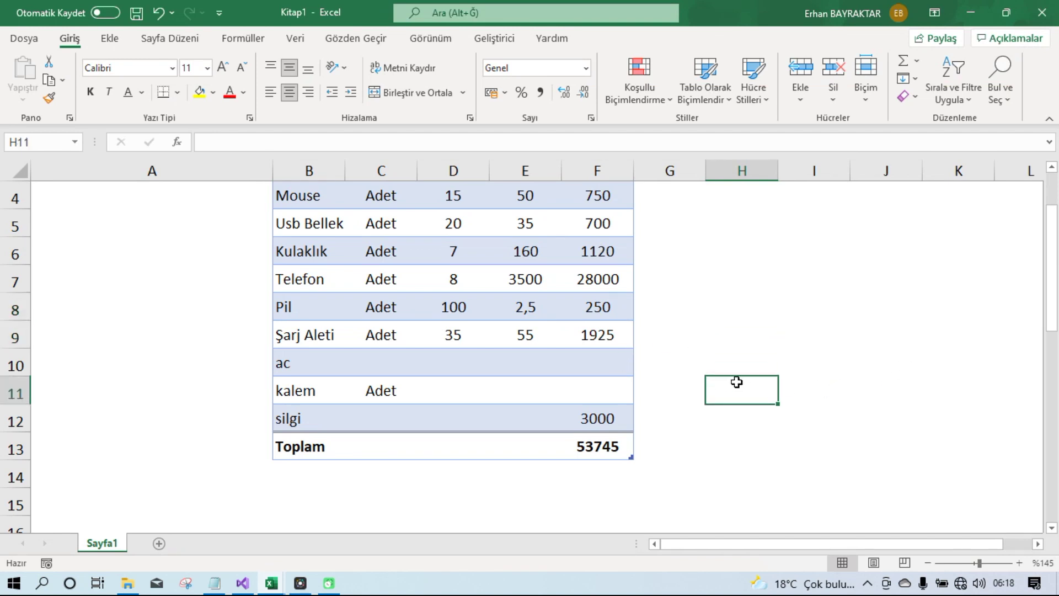